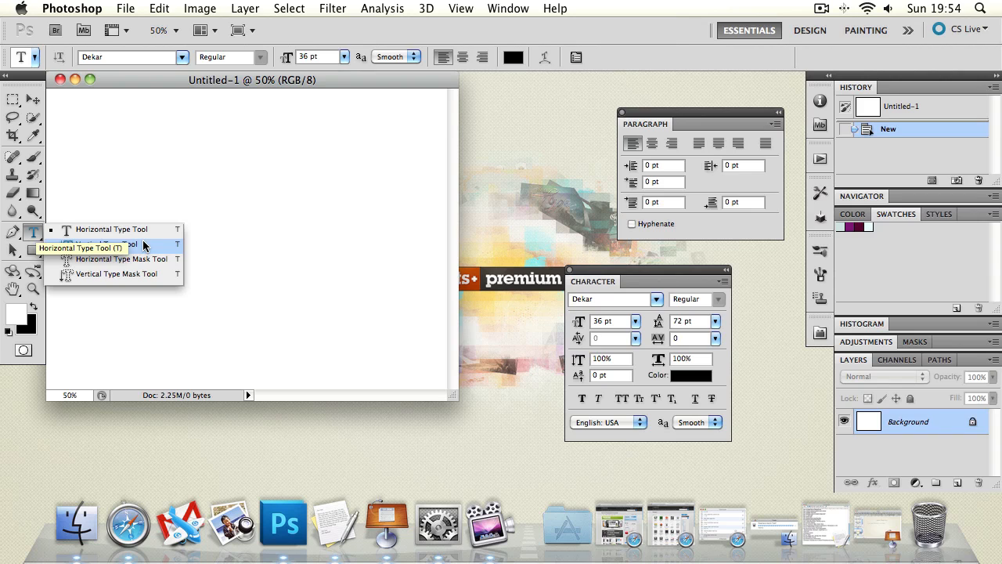
# Select the Horizontal Type tool and enlarge the document window so grey space surrounds the whole canvas.
pyautogui.click(143, 234)
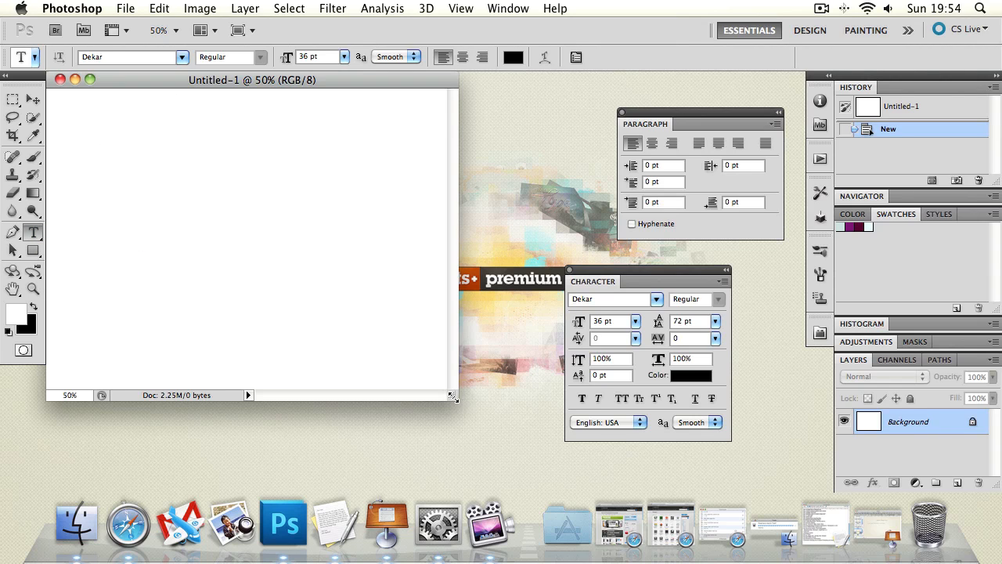
pyautogui.moveTo(453, 397); pyautogui.dragTo(554, 471)
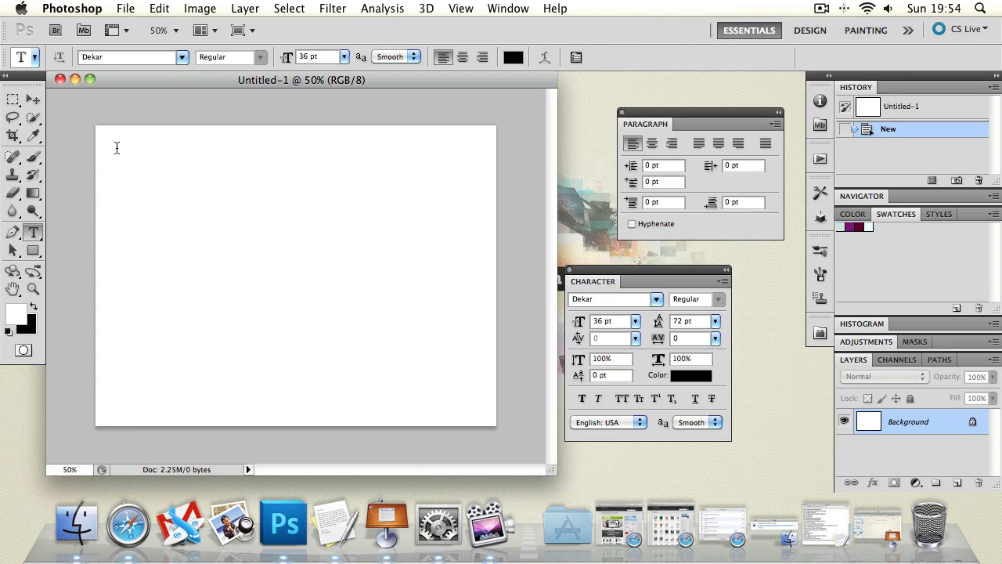
pyautogui.click(117, 146)
pyautogui.click(42, 102)
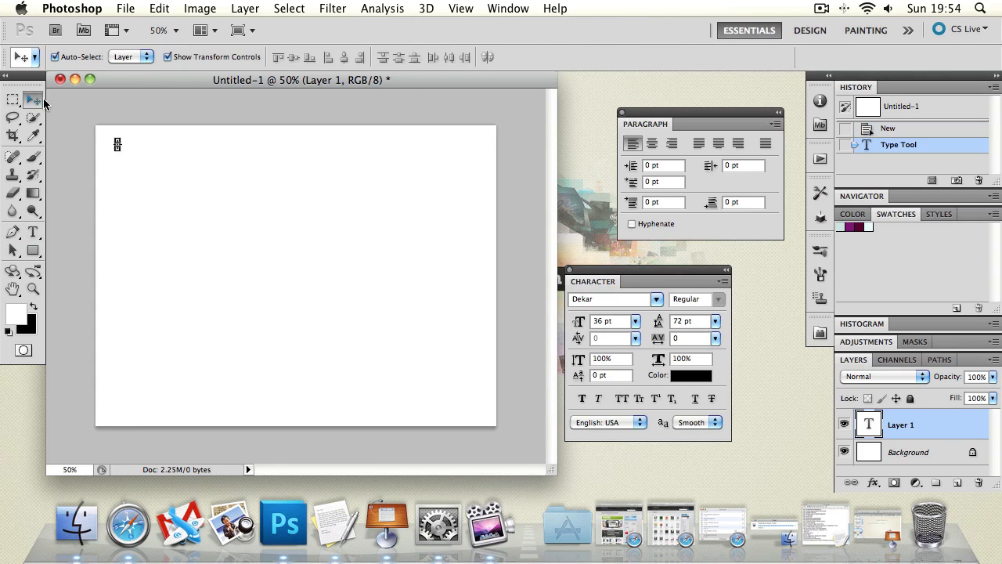
pyautogui.press('super+z')
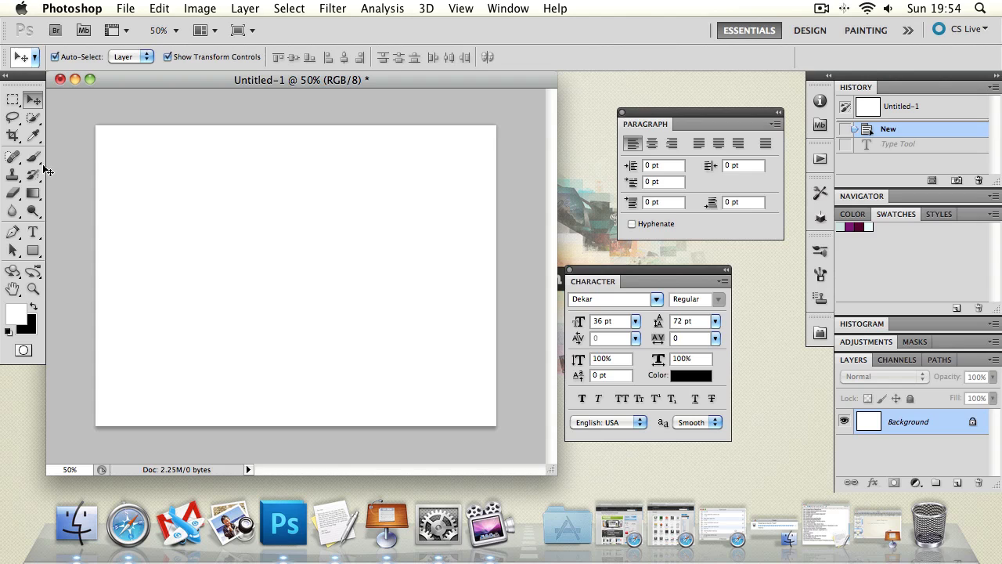
# Add point text near the canvas's upper-left corner reading "A text layer that you can keep typing" with "Enter text" on a second line.
pyautogui.click(33, 231)
pyautogui.click(132, 163)
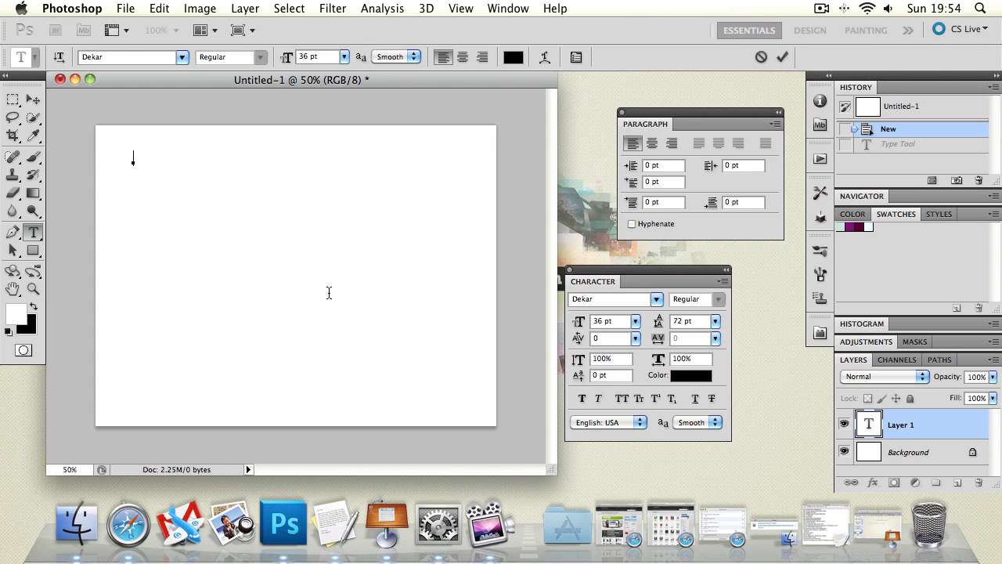
pyautogui.write('At')
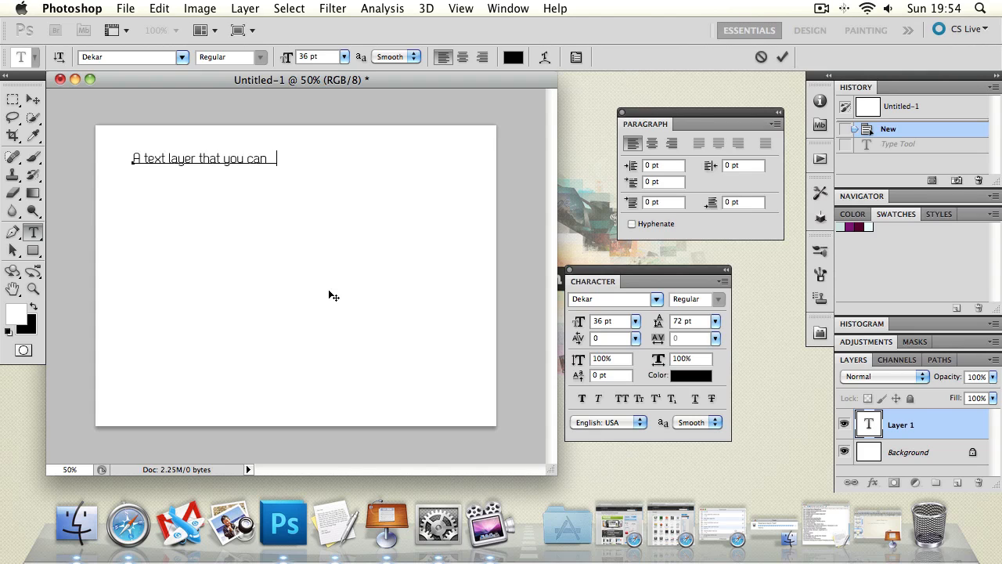
pyautogui.write('keep typing')
pyautogui.press('Return')
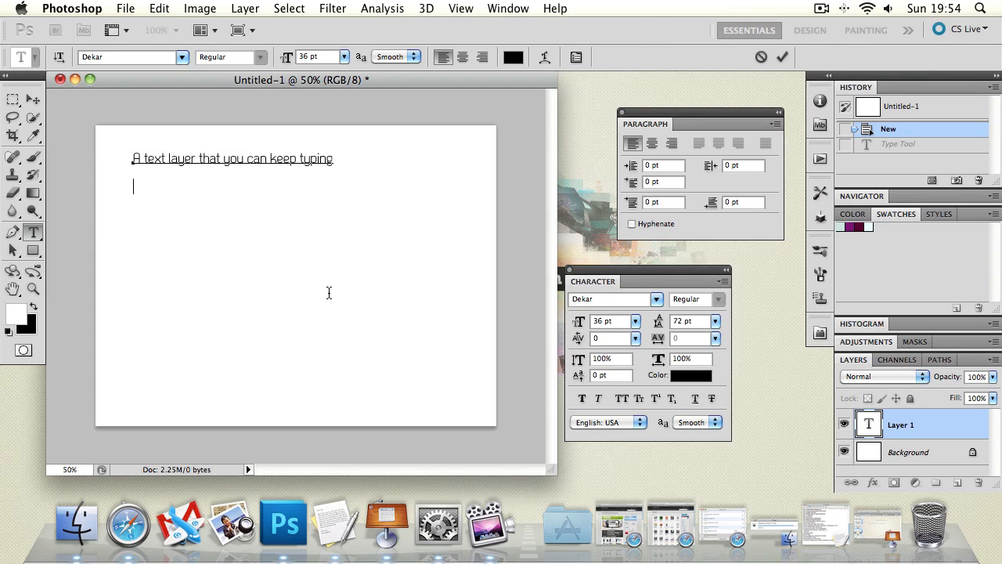
pyautogui.write('Enter text')
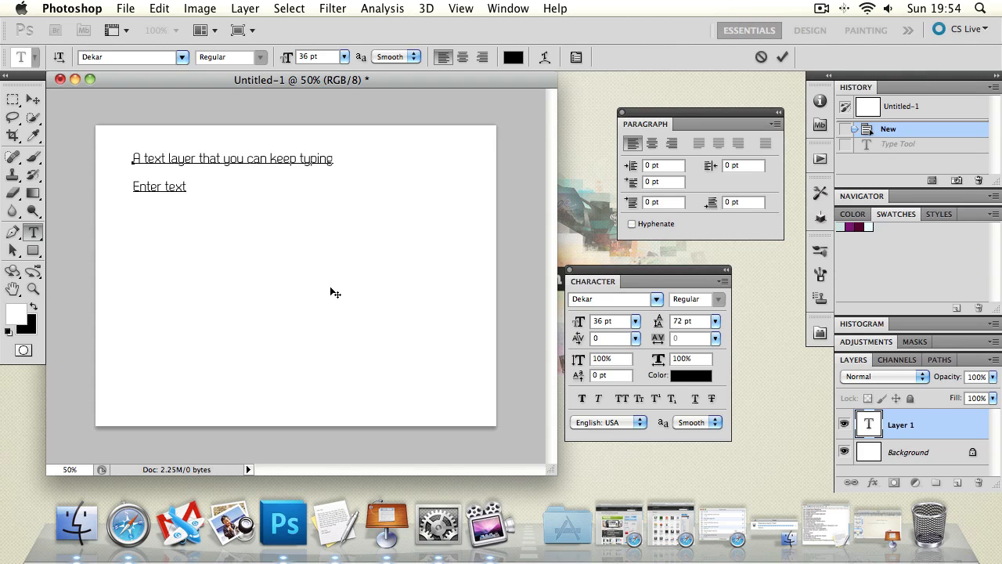
pyautogui.click(33, 98)
# Move the two-line text block slightly down the canvas.
pyautogui.hotkey('ctrl', 't')
pyautogui.press('Escape')
pyautogui.click(73, 152)
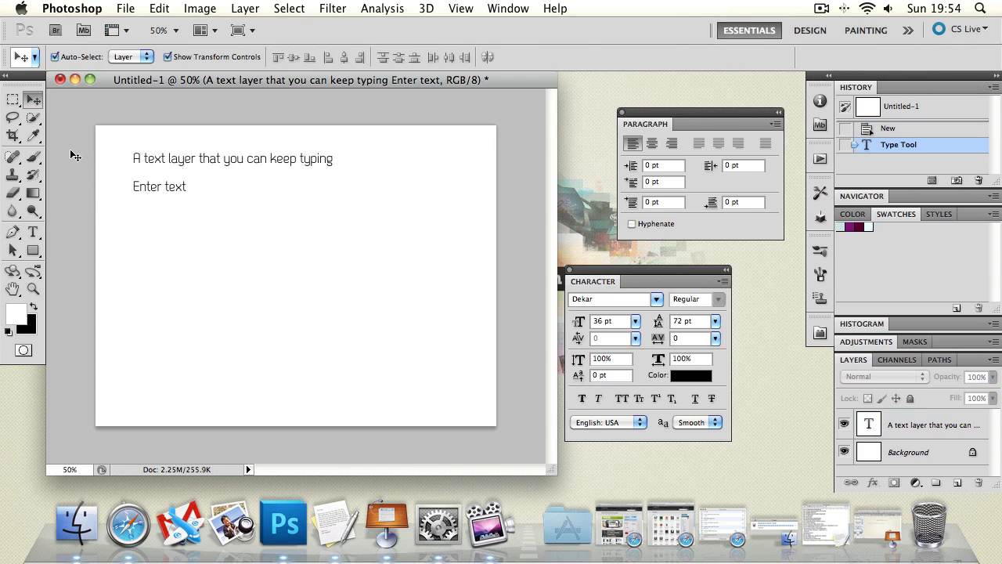
pyautogui.click(178, 166)
# Draw a wide paragraph text box below the two text lines and enter "Paragraph box" in it.
pyautogui.click(33, 233)
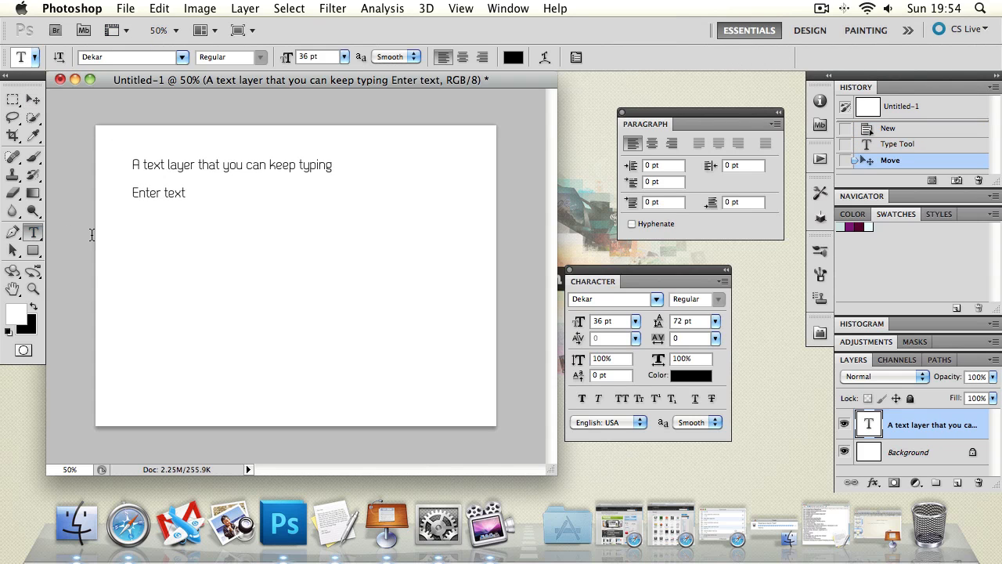
pyautogui.moveTo(196, 266); pyautogui.dragTo(474, 400)
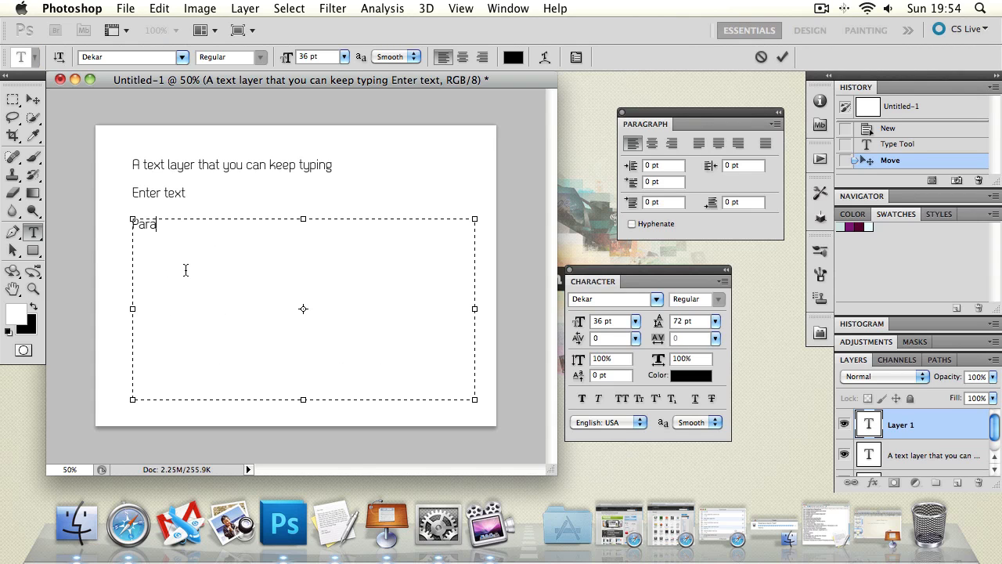
pyautogui.write('Parageaph')
pyautogui.press('BackSpace')
pyautogui.press('BackSpace')
pyautogui.press('BackSpace')
pyautogui.press('BackSpace')
pyautogui.write('raph box')
# Fill the paragraph box down to its last line with repeated copies of "Paragraph box" and commit the text.
pyautogui.press('super+a')
pyautogui.press('super+v')
pyautogui.press('super+v')
pyautogui.press('super+v')
pyautogui.press('super+v')
pyautogui.press('super+v')
pyautogui.press('super+v')
pyautogui.press('super+v')
pyautogui.press('super+v')
pyautogui.press('super+v')
pyautogui.press('super+v')
pyautogui.press('super+v')
pyautogui.press('super+v')
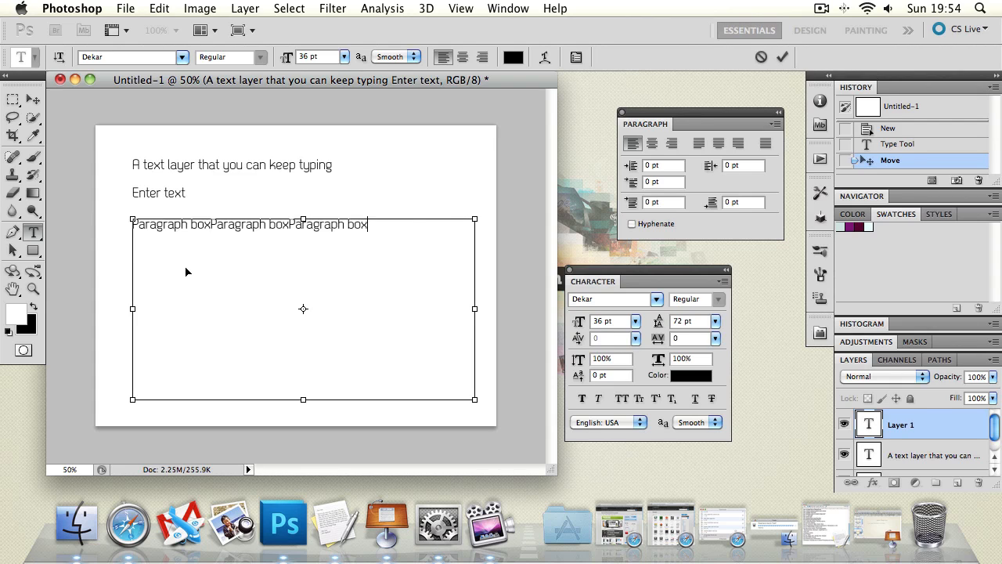
pyautogui.press('super+v')
pyautogui.press('super+v')
pyautogui.press('super+v')
pyautogui.press('super+v')
pyautogui.press('super+v')
pyautogui.press('super+v')
pyautogui.press('super+v')
pyautogui.press('super+v')
pyautogui.press('super+v')
pyautogui.press('super+v')
pyautogui.press('super+v')
pyautogui.press('super+v')
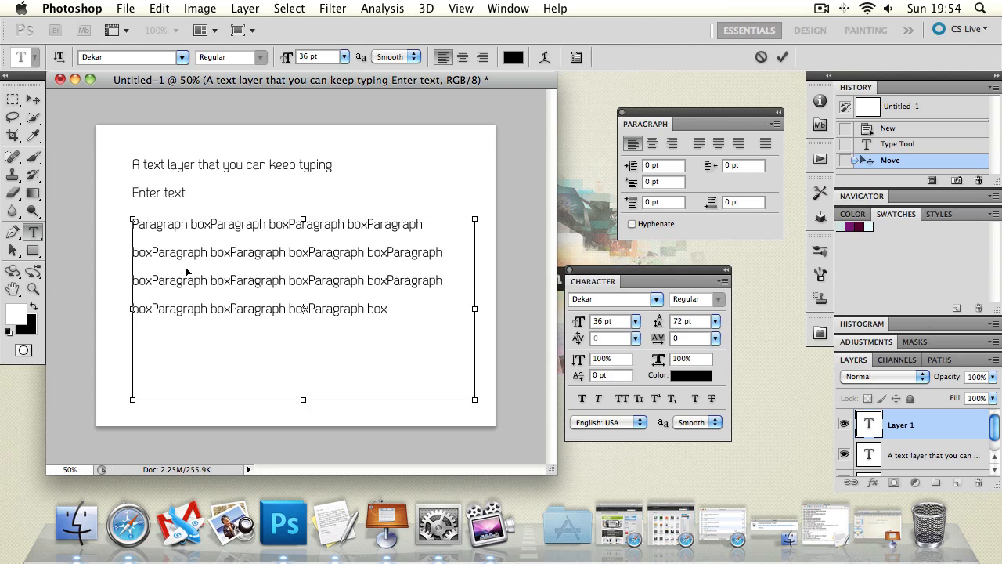
pyautogui.press('super+v')
pyautogui.press('super+v')
pyautogui.press('super+v')
pyautogui.press('super+v')
pyautogui.press('super+v')
pyautogui.press('super+v')
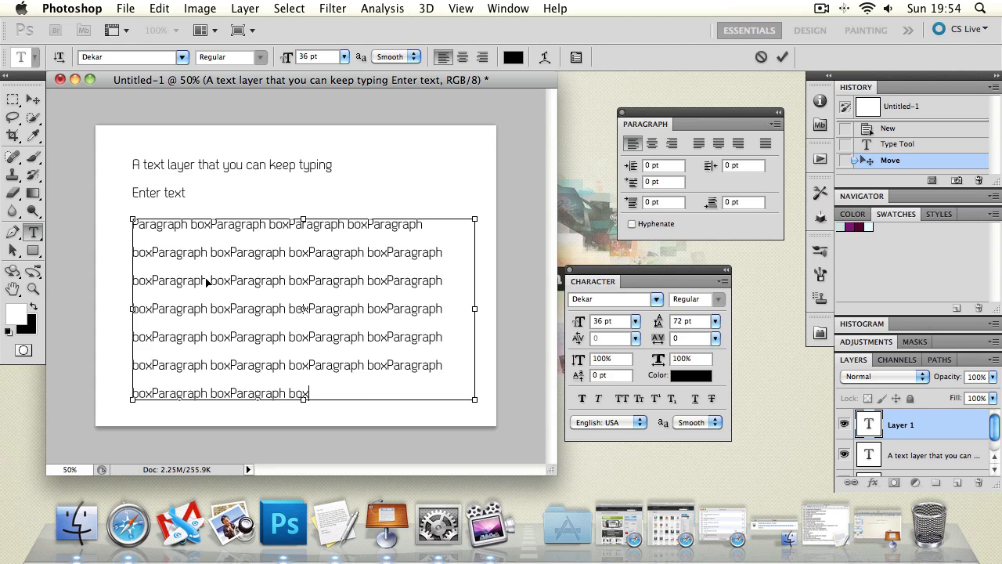
pyautogui.click(33, 100)
pyautogui.click(142, 119)
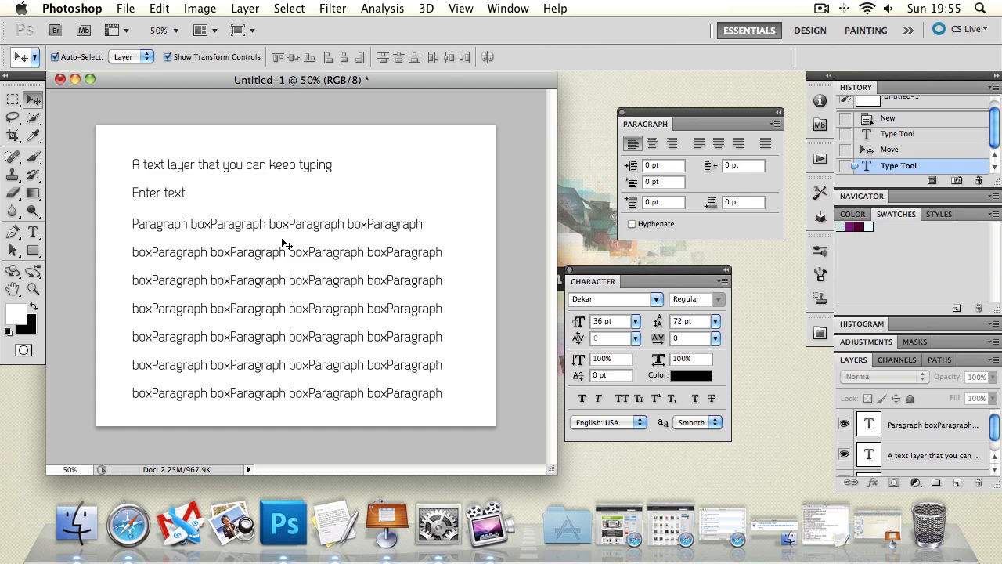
# Examine the fonts and the anti-aliasing methods available for the Type tool.
pyautogui.click(34, 233)
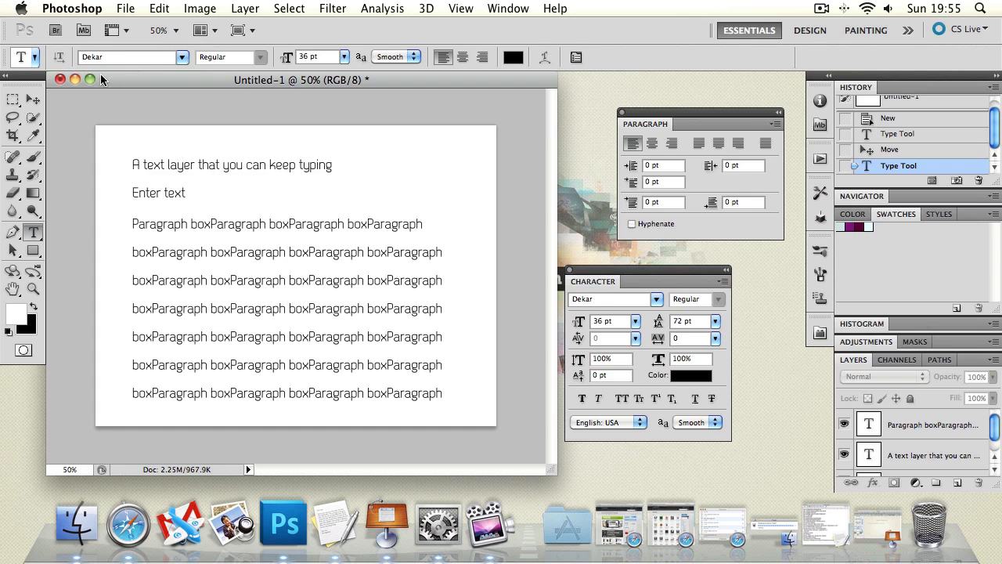
pyautogui.click(34, 233)
pyautogui.click(176, 57)
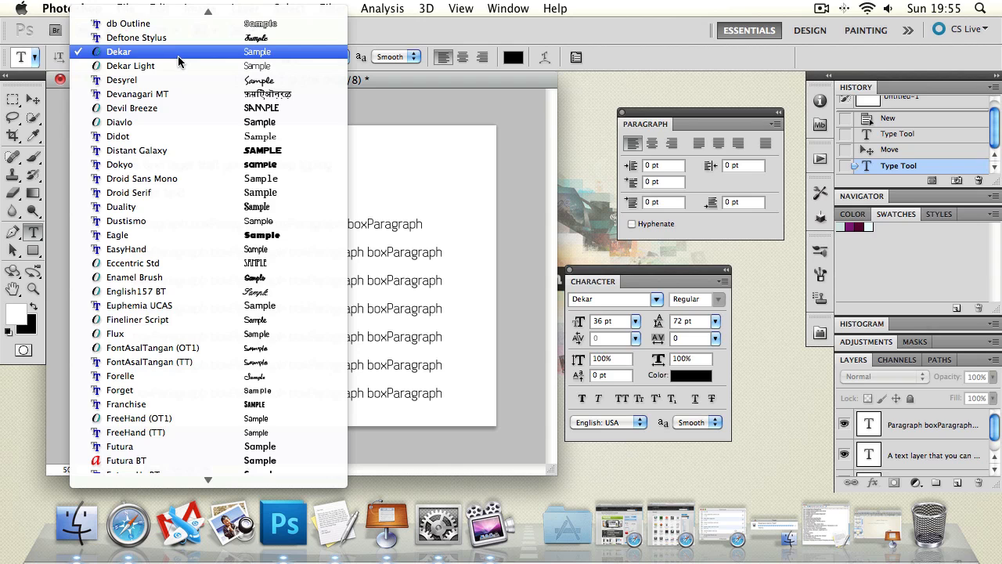
pyautogui.moveTo(191, 4)
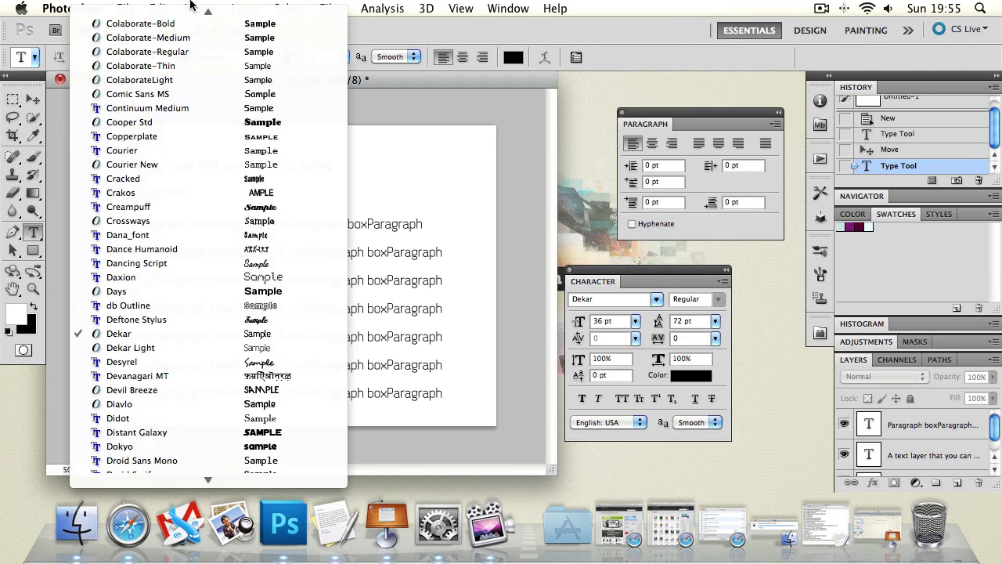
pyautogui.click(484, 98)
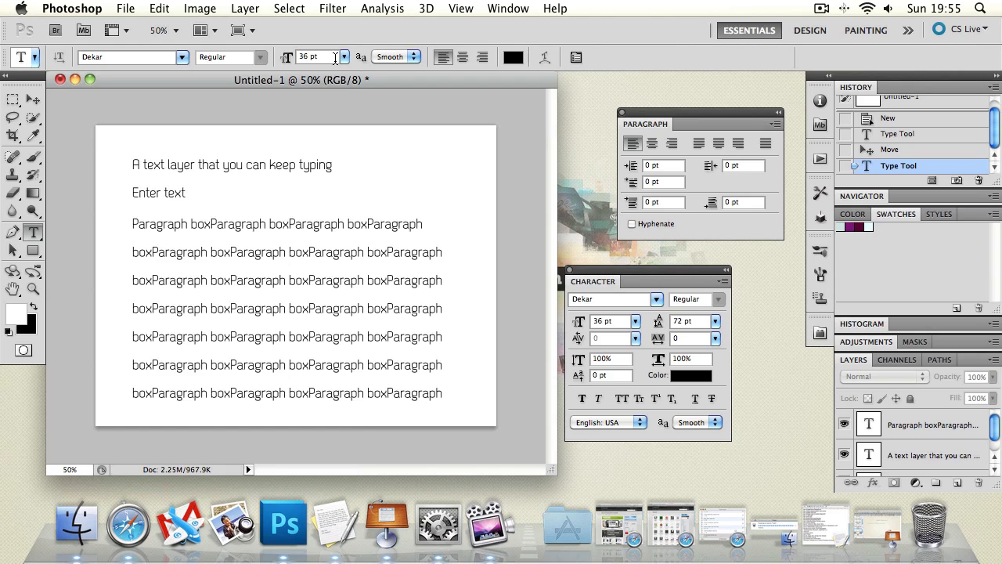
pyautogui.click(375, 57)
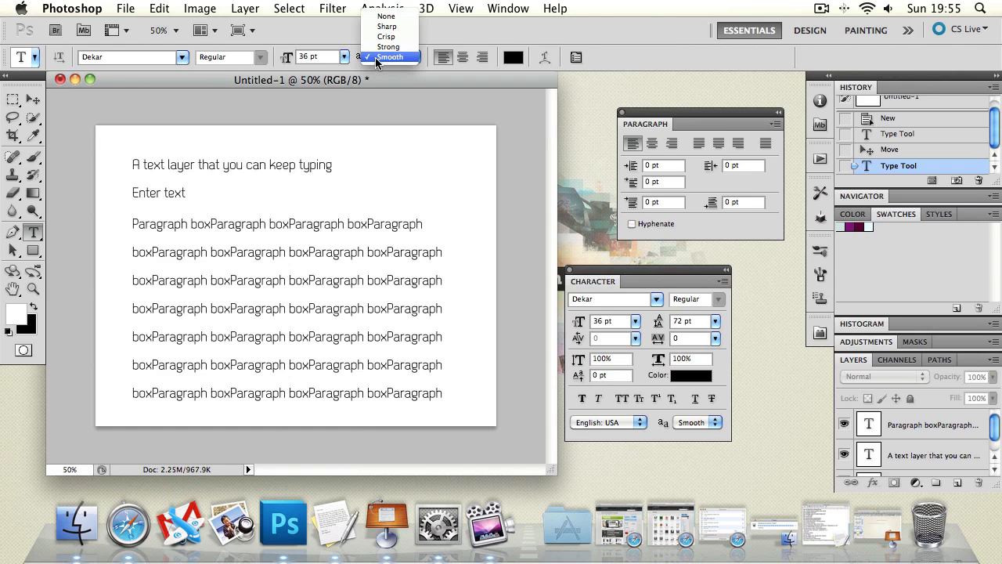
pyautogui.click(160, 156)
# Add the text "A Word" beside the two upper lines and set its font to Cooper Std Black.
pyautogui.click(365, 183)
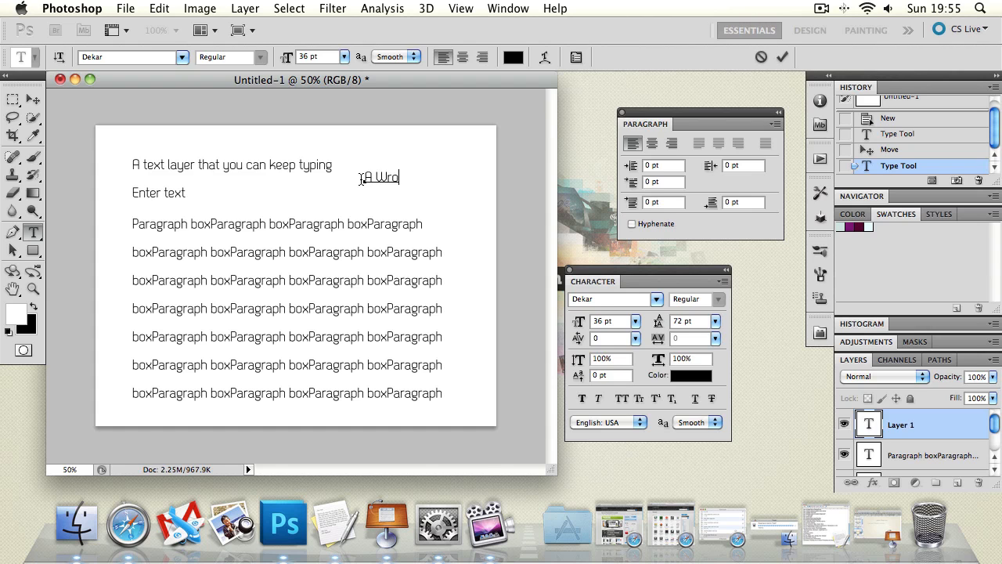
pyautogui.write('A Word')
pyautogui.press('super+a')
pyautogui.click(182, 58)
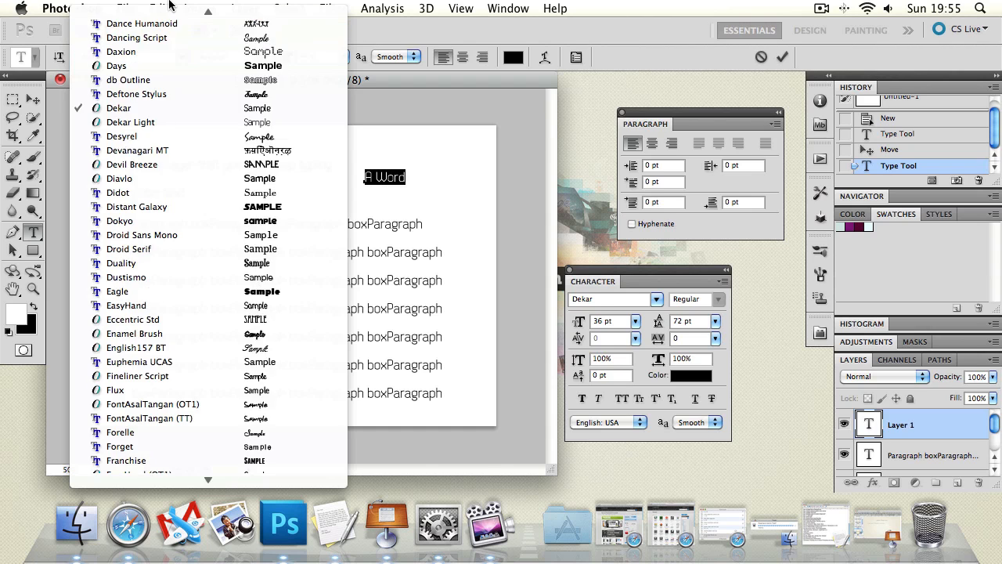
pyautogui.click(212, 150)
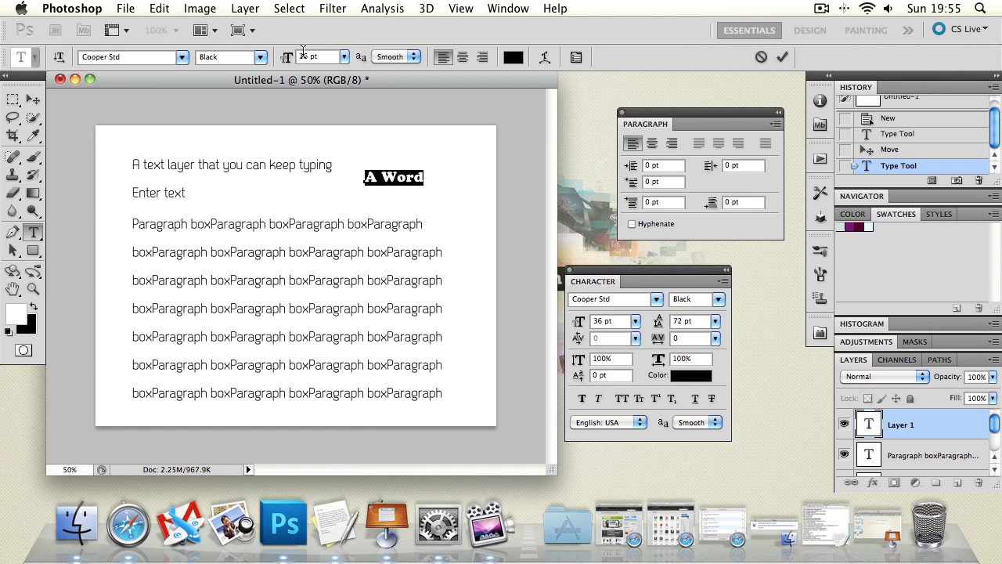
# Enlarge the "A Word" text to 135 pt and move it slightly down and to the left.
pyautogui.moveTo(288, 64); pyautogui.dragTo(404, 75)
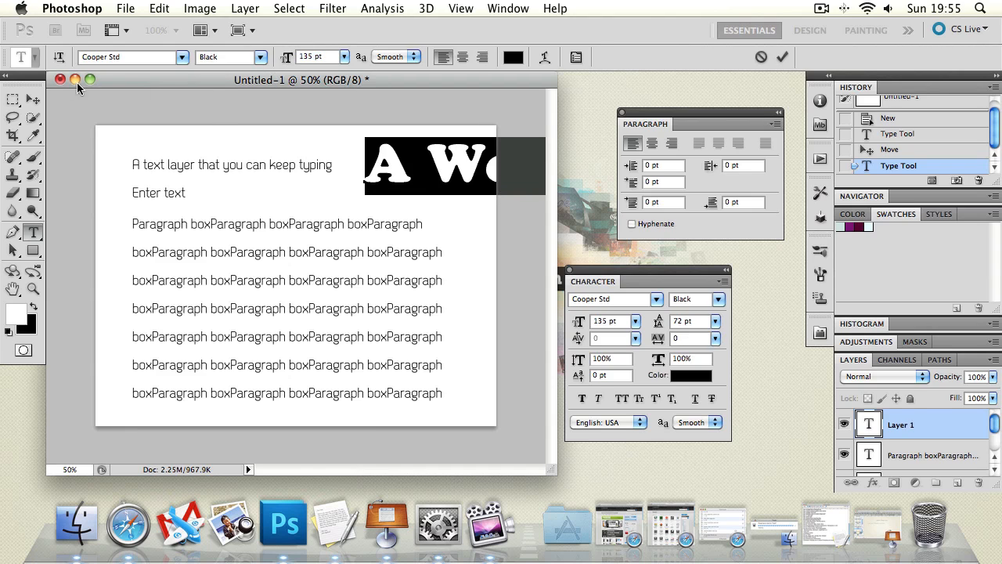
pyautogui.click(33, 99)
pyautogui.moveTo(400, 169); pyautogui.dragTo(375, 184)
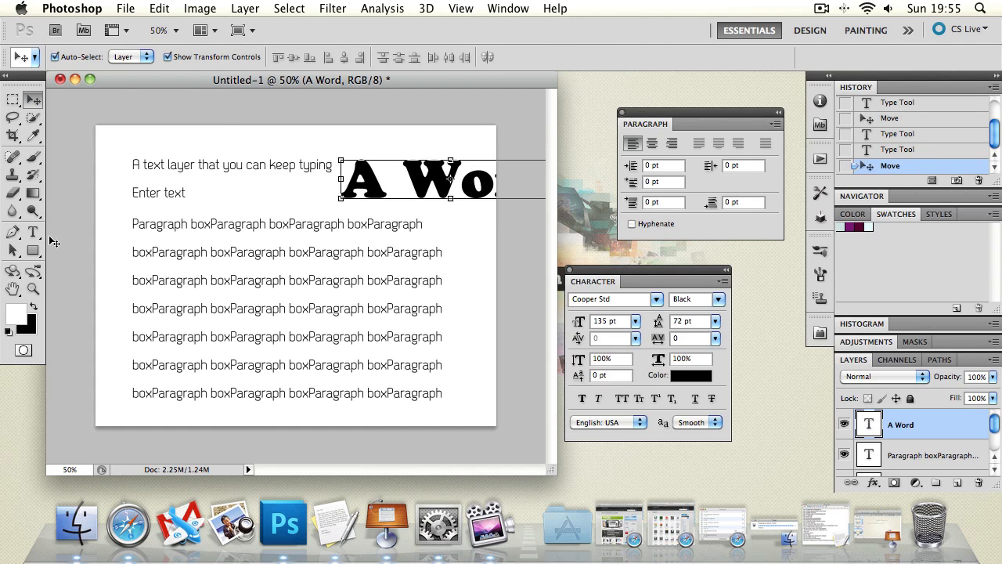
# Set the anti-aliasing of the whole "A Word" text to None and commit the edit.
pyautogui.click(33, 232)
pyautogui.click(449, 205)
pyautogui.press('super+a')
pyautogui.click(399, 56)
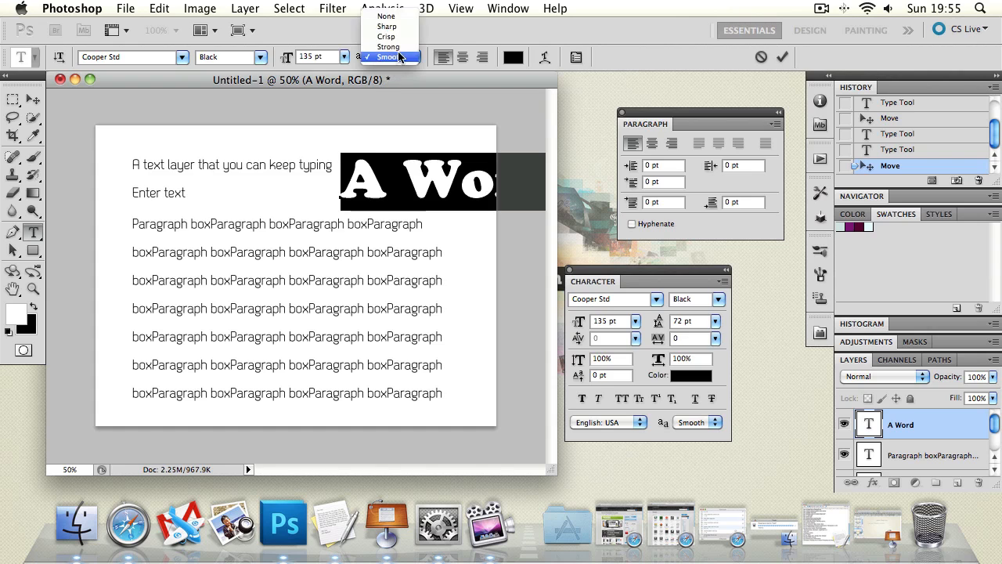
pyautogui.click(386, 15)
pyautogui.press('super+h')
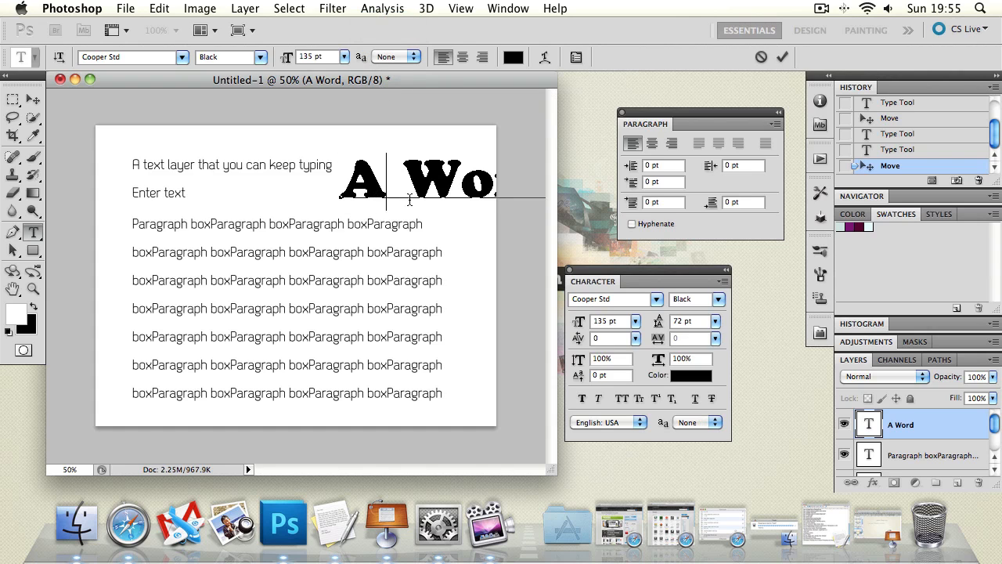
pyautogui.click(32, 98)
# Set the anti-aliasing of the "A Word" text to Smooth and commit the edit.
pyautogui.click(33, 288)
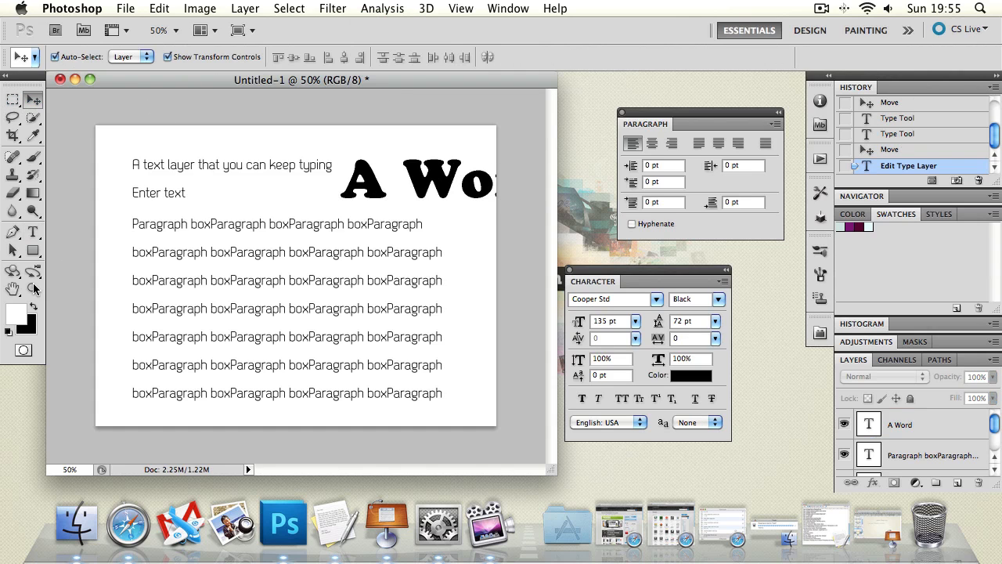
pyautogui.click(426, 210)
pyautogui.click(453, 188)
pyautogui.click(243, 308)
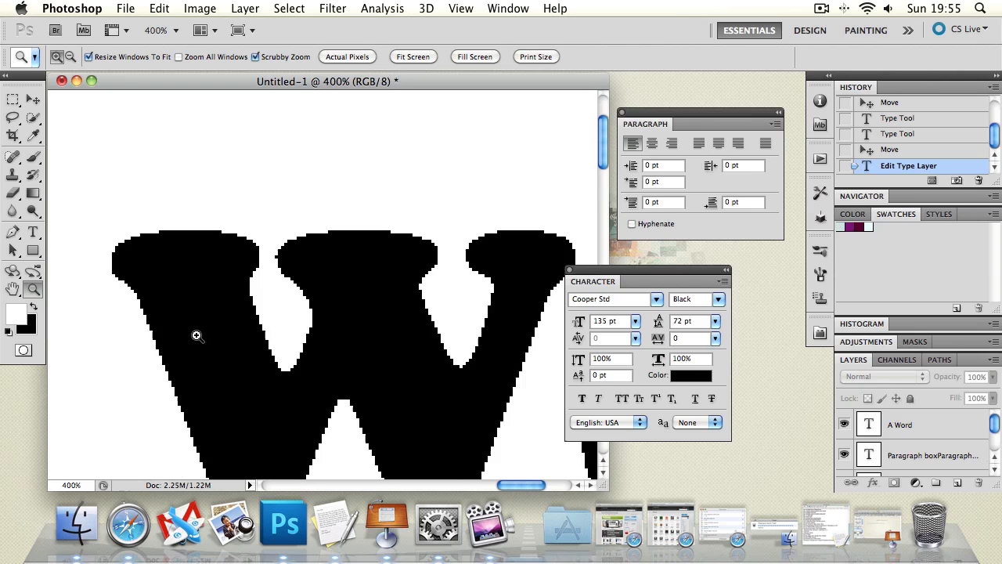
pyautogui.click(32, 232)
pyautogui.tripleClick(168, 290)
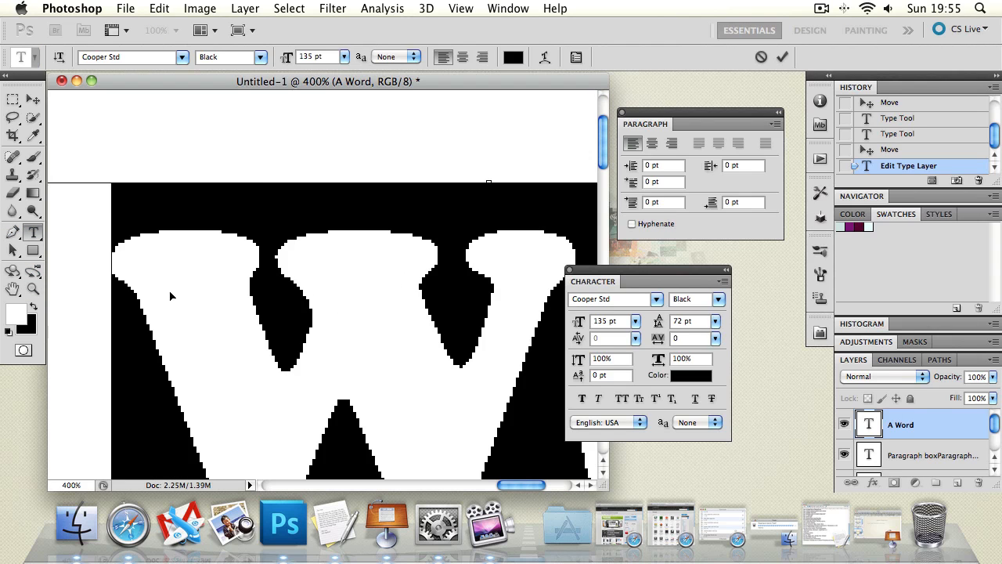
pyautogui.click(408, 56)
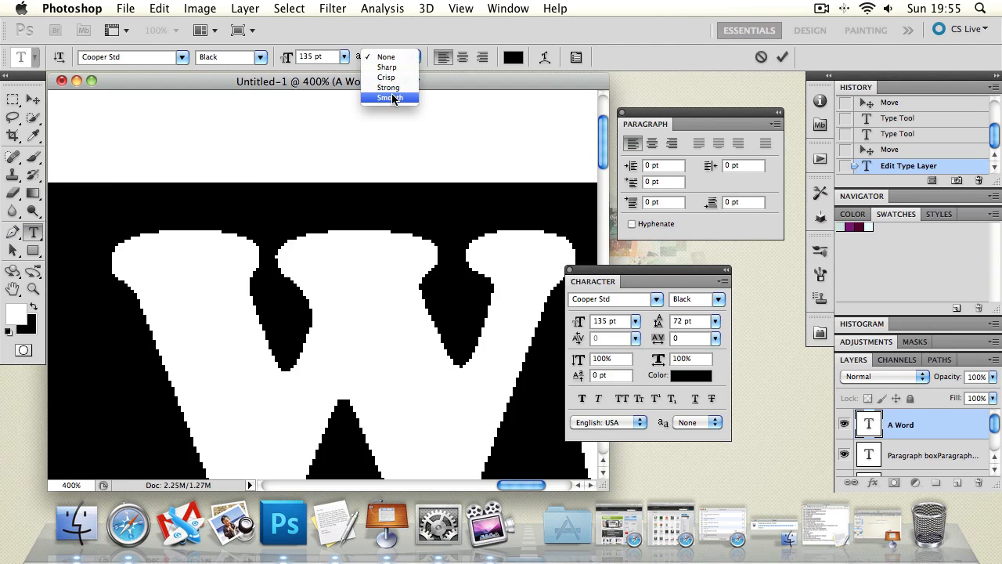
pyautogui.click(397, 98)
pyautogui.click(33, 98)
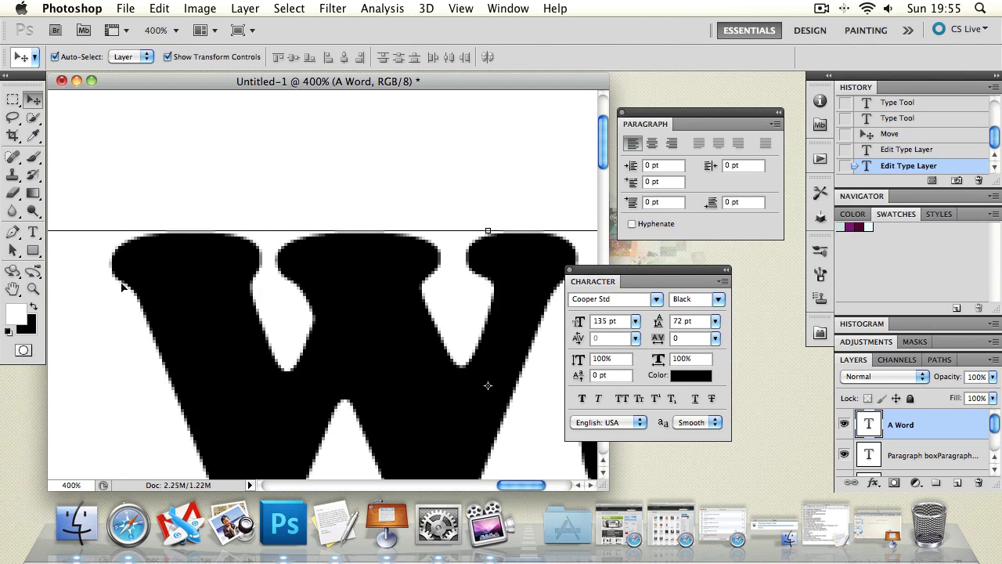
# Try Strong and Crisp anti-aliasing on the whole "A Word" text.
pyautogui.doubleClick(33, 288)
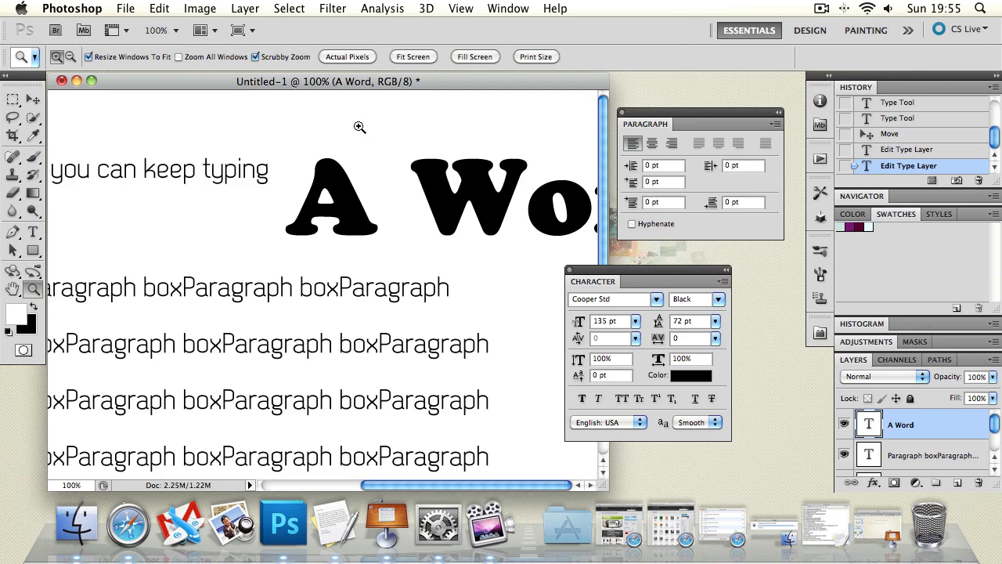
pyautogui.click(33, 232)
pyautogui.doubleClick(335, 226)
pyautogui.press('super+a')
pyautogui.click(392, 57)
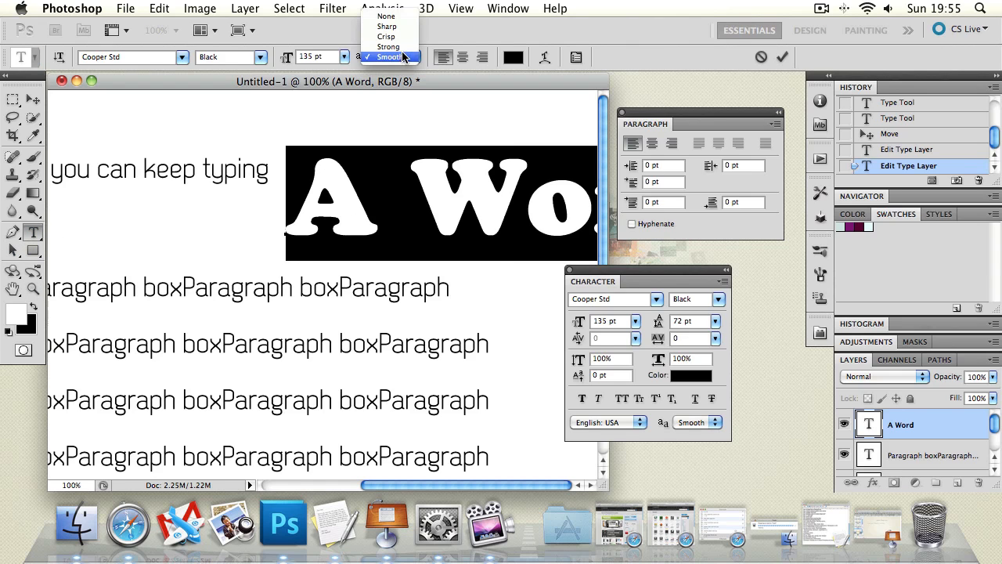
pyautogui.click(401, 52)
pyautogui.click(397, 57)
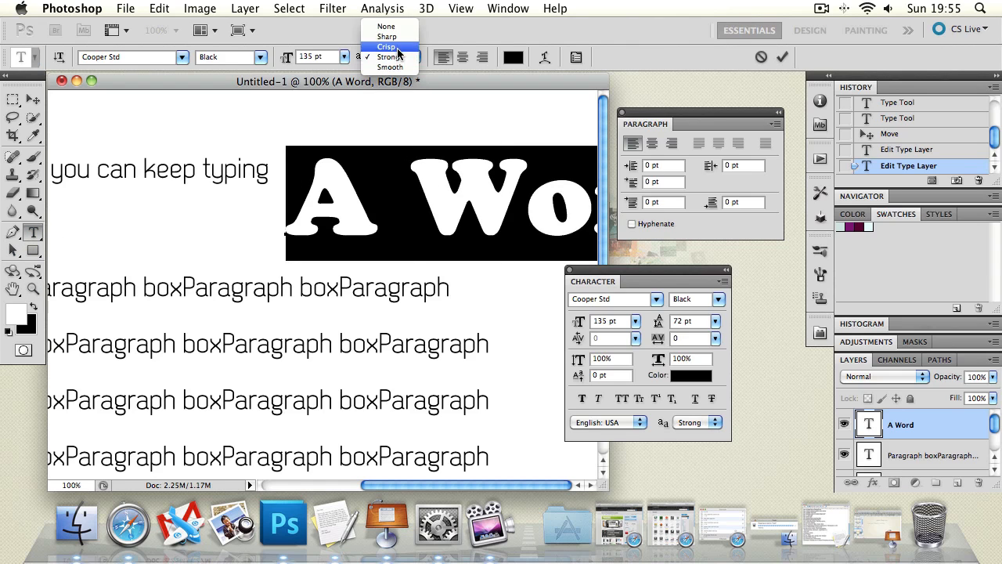
pyautogui.click(391, 46)
# Try Sharp anti-aliasing and None on the whole "A Word" text.
pyautogui.doubleClick(461, 185)
pyautogui.press('super+a')
pyautogui.click(397, 58)
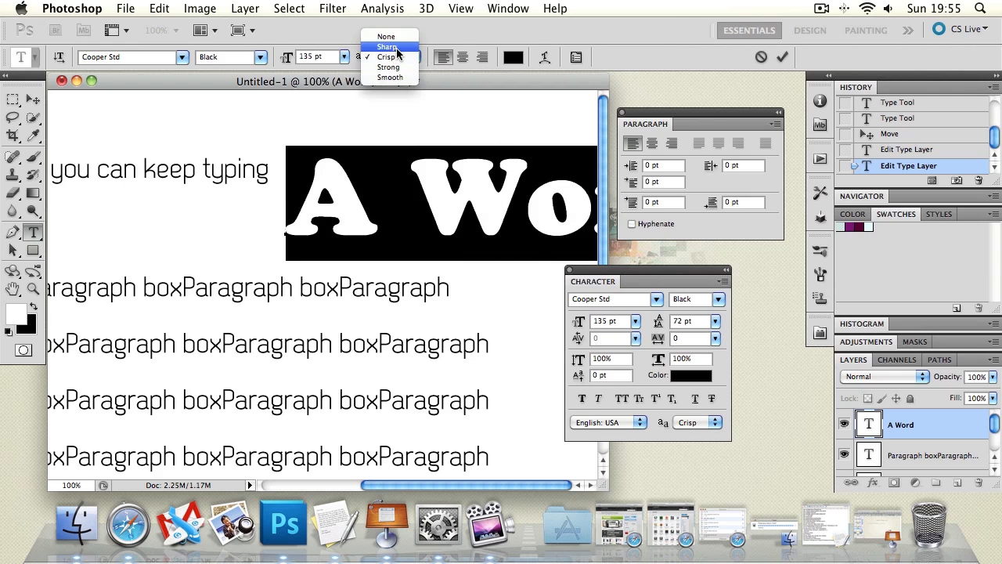
pyautogui.click(397, 47)
pyautogui.click(474, 195)
pyautogui.press('super+a')
pyautogui.click(391, 56)
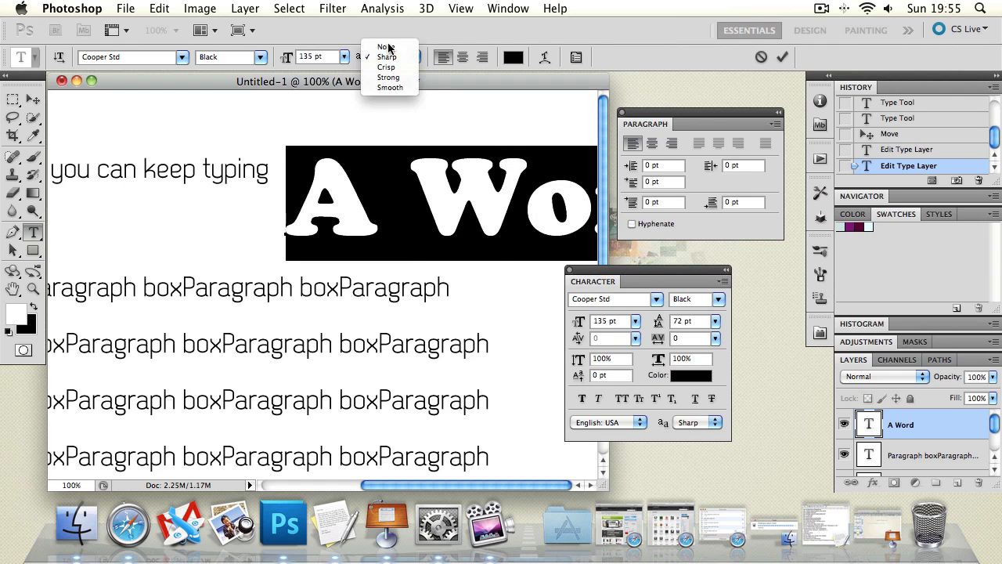
pyautogui.click(394, 14)
# Return the anti-aliasing of the whole "A Word" text to Smooth and commit the edit.
pyautogui.click(462, 189)
pyautogui.press('super+a')
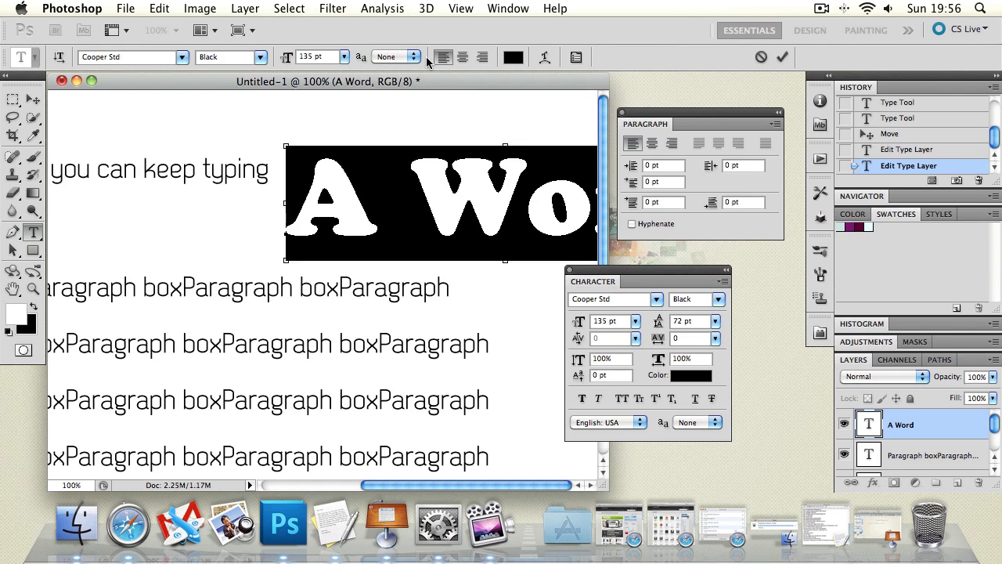
pyautogui.click(398, 56)
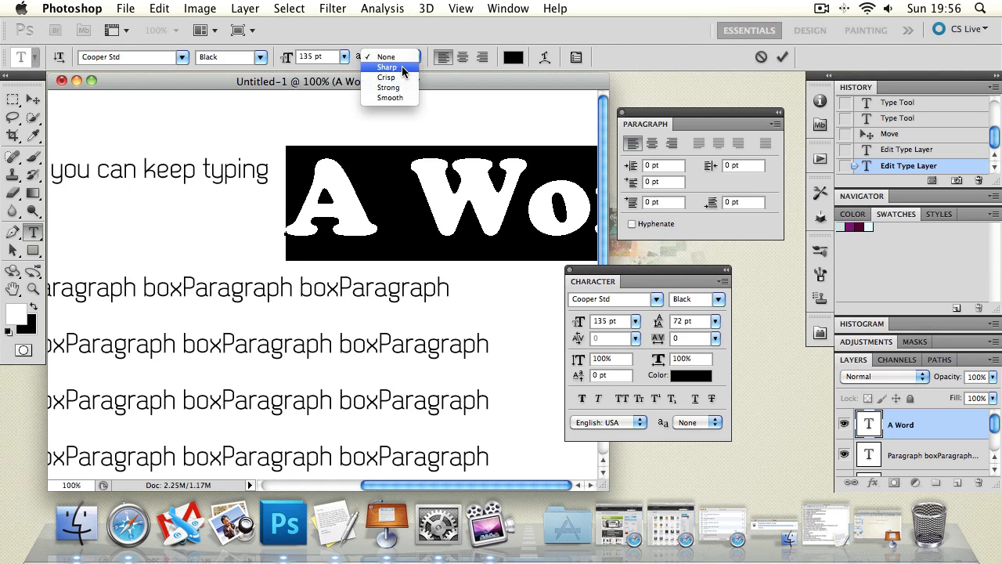
pyautogui.click(390, 98)
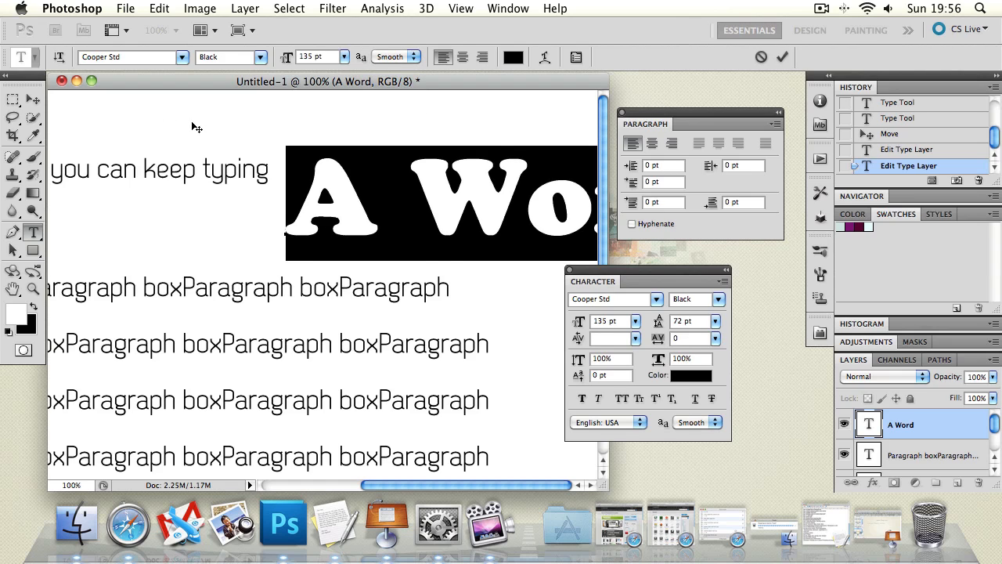
pyautogui.click(33, 98)
pyautogui.click(34, 289)
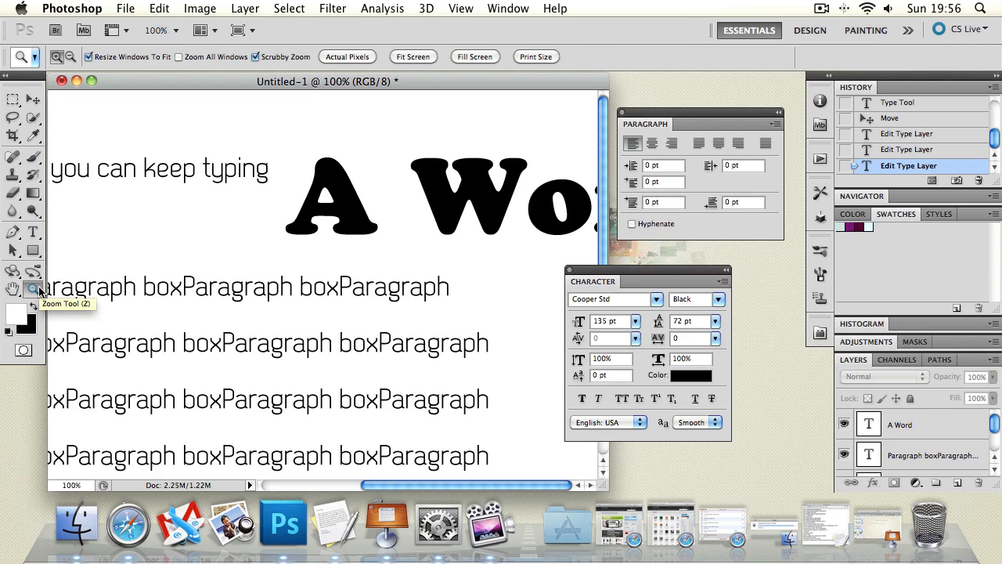
pyautogui.click(33, 232)
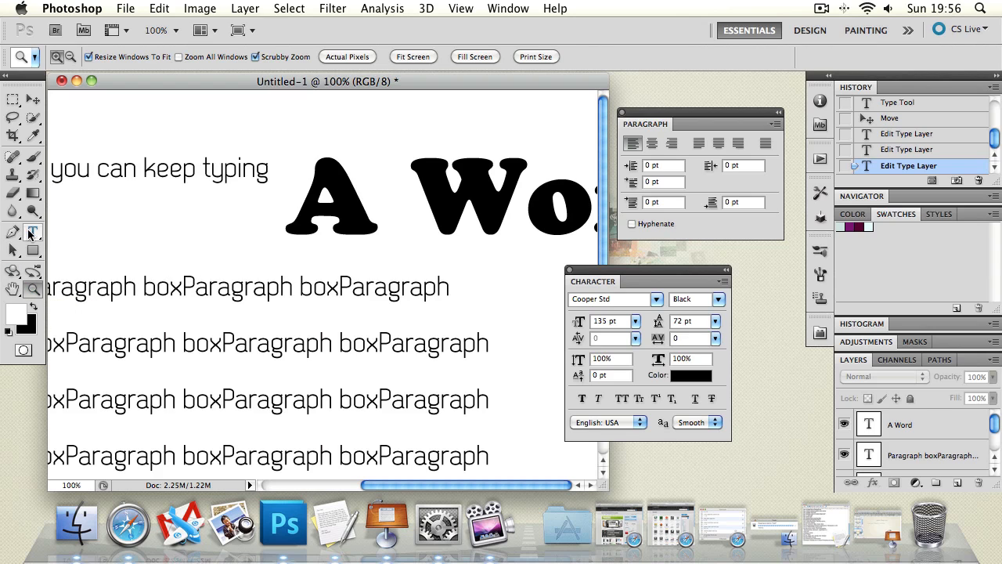
pyautogui.click(166, 287)
pyautogui.doubleClick(166, 287)
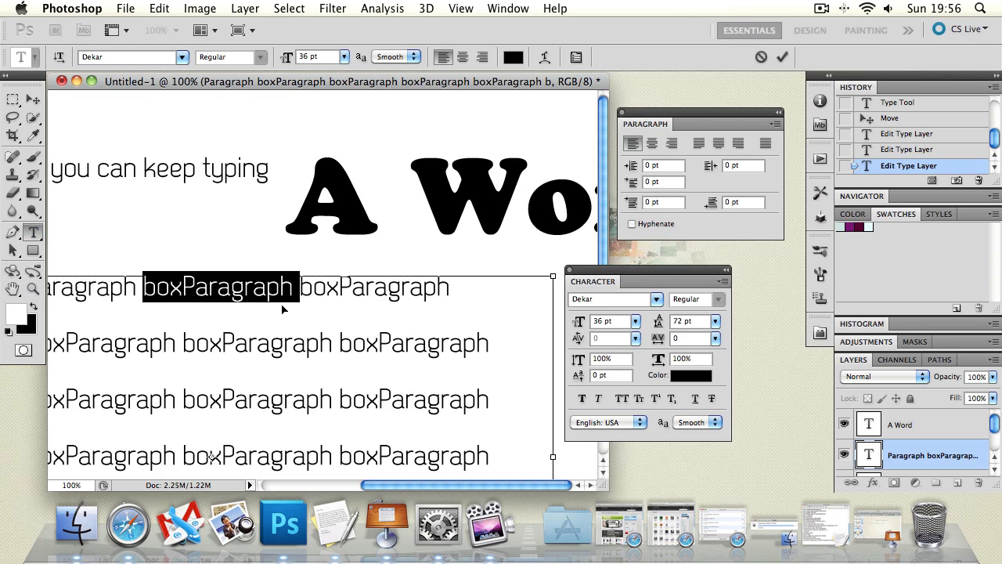
pyautogui.press('super+a')
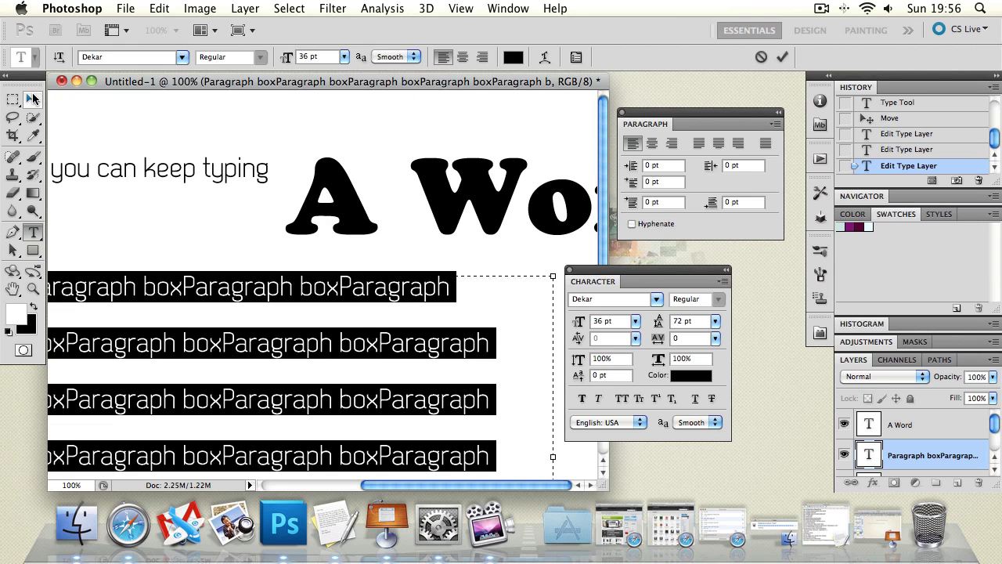
pyautogui.click(780, 58)
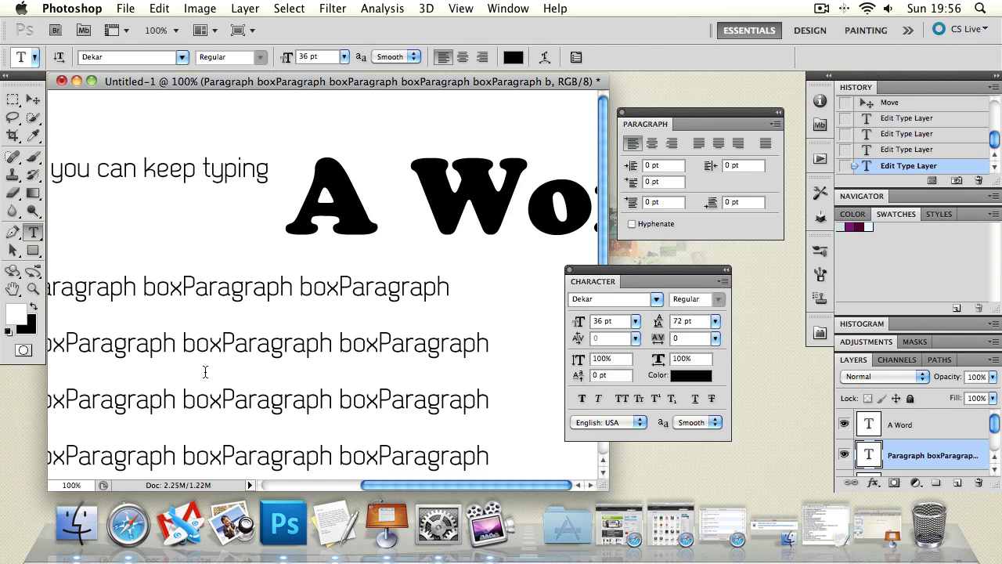
# Select the whole "Paragraph box" text, try centre and right alignment on it, and return it to left alignment.
pyautogui.doubleClick(228, 309)
pyautogui.tripleClick(236, 311)
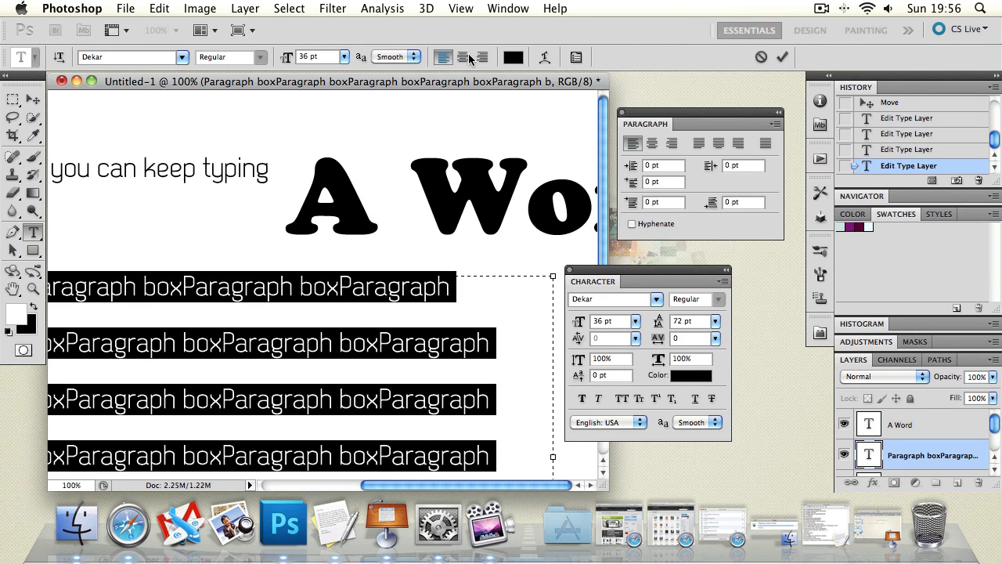
pyautogui.click(463, 57)
pyautogui.click(483, 59)
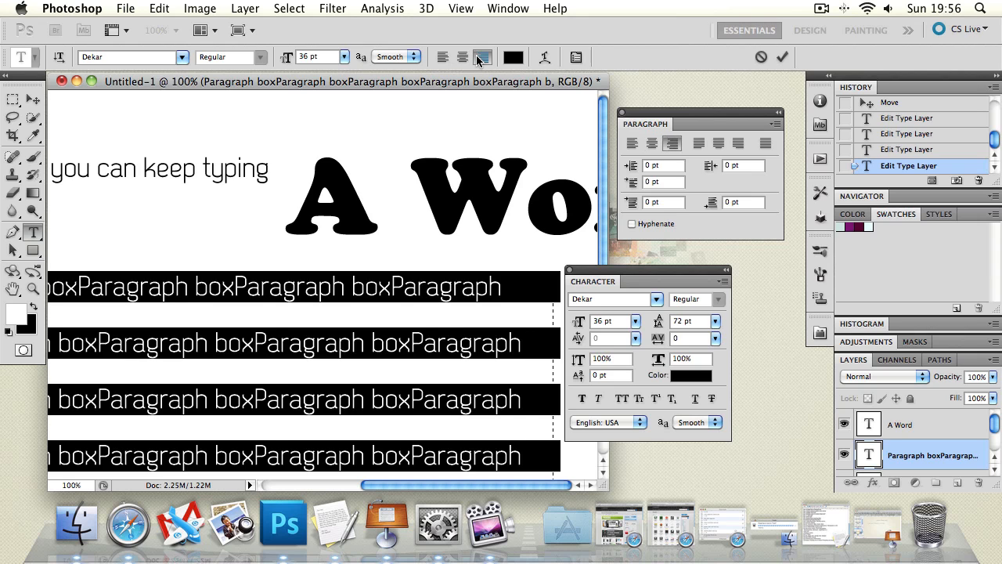
pyautogui.click(466, 59)
pyautogui.click(447, 59)
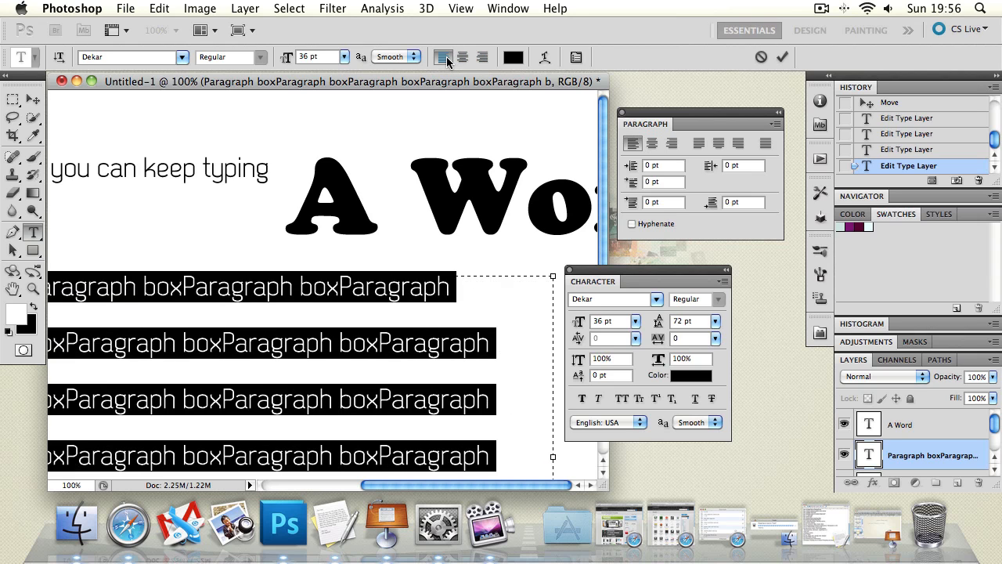
# Change the colour of the selected paragraph text to pure red (ff0000) and commit the edit.
pyautogui.click(513, 57)
pyautogui.moveTo(381, 168); pyautogui.dragTo(571, 104)
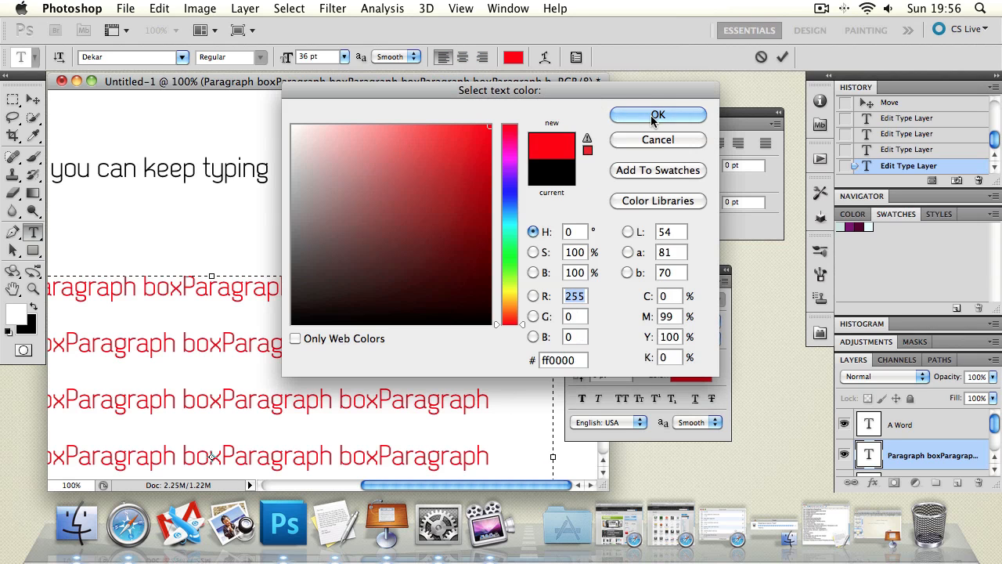
pyautogui.click(650, 115)
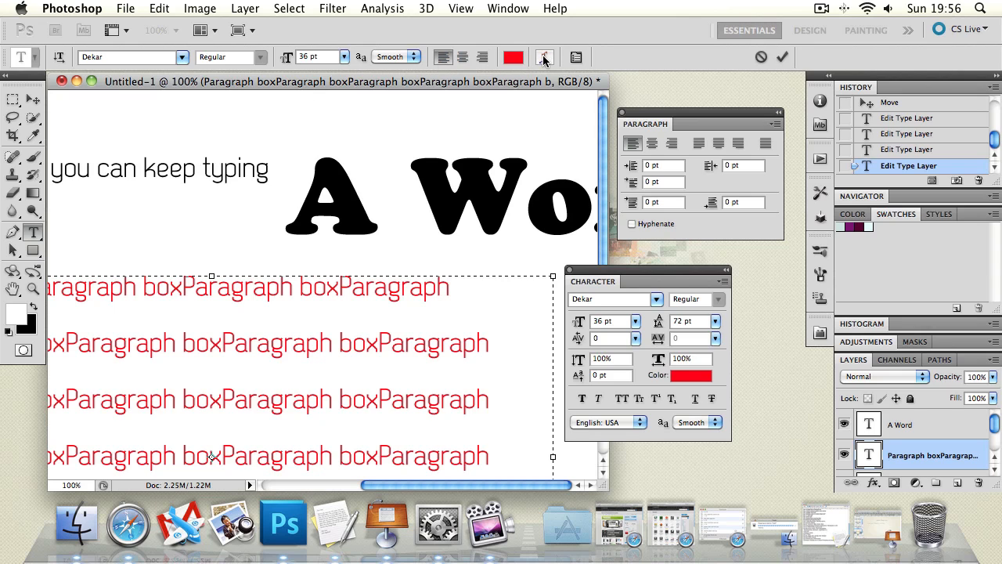
pyautogui.click(33, 100)
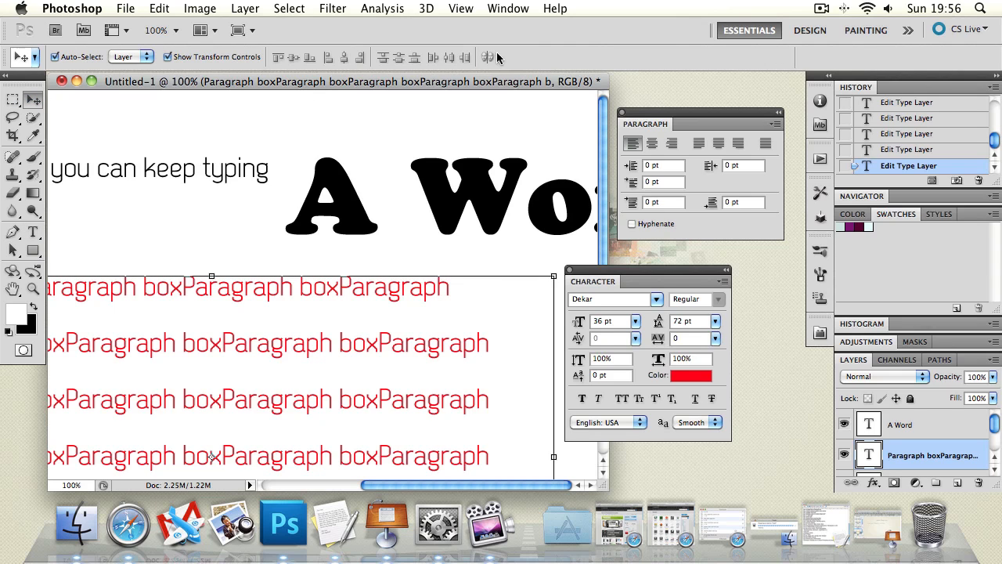
pyautogui.click(33, 231)
pyautogui.click(257, 291)
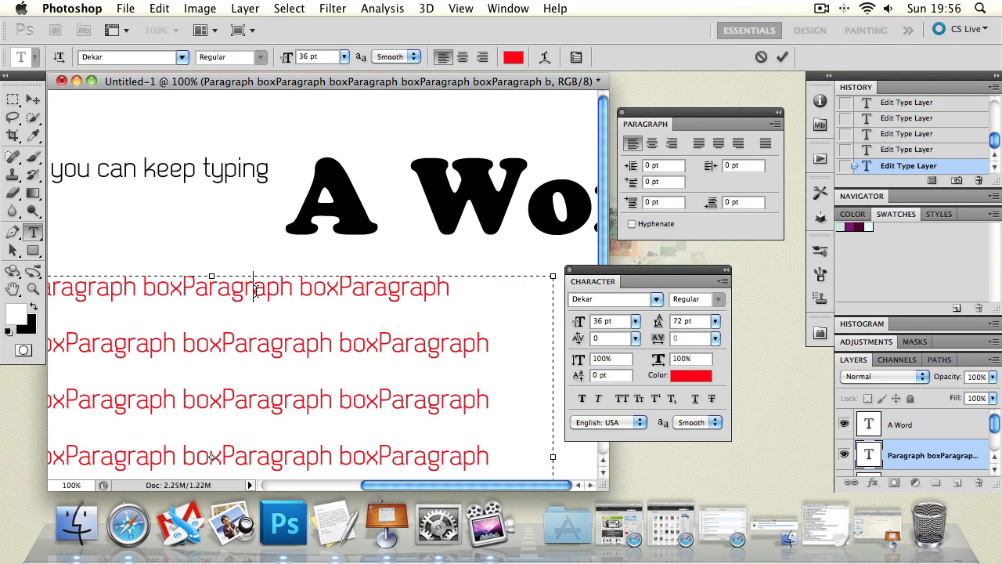
pyautogui.press('super+a')
pyautogui.click(33, 99)
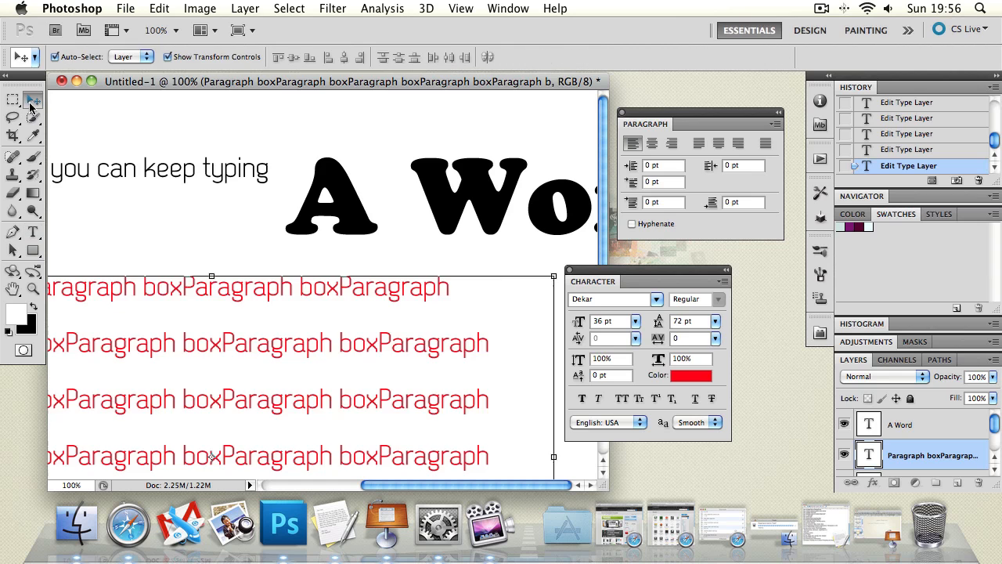
# Add the word "Hello" with the Vertical Type tool in the blank margin before the first text line and commit it.
pyautogui.click(13, 289)
pyautogui.moveTo(230, 309); pyautogui.dragTo(439, 276)
pyautogui.click(33, 232)
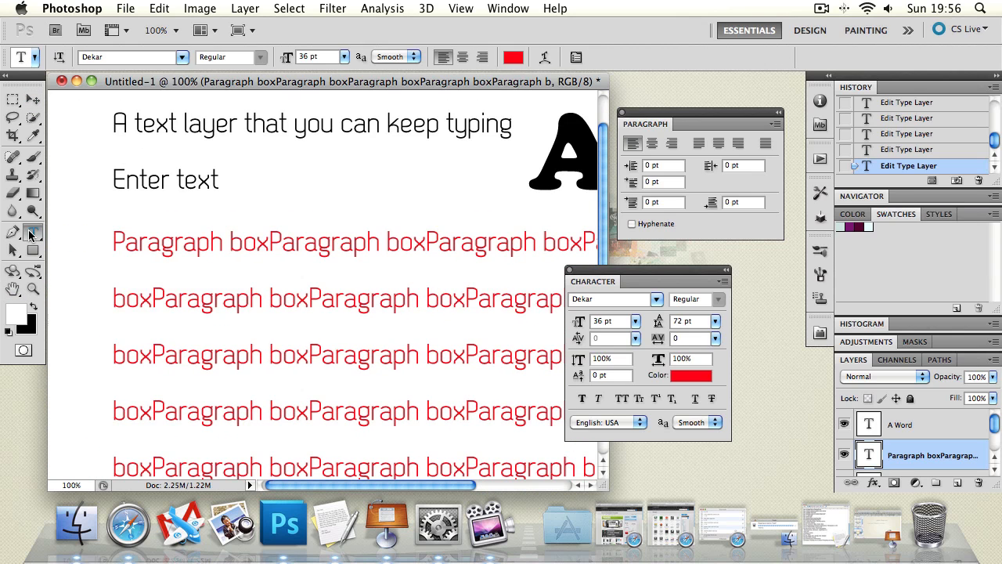
pyautogui.click(12, 289)
pyautogui.moveTo(227, 278); pyautogui.dragTo(335, 324)
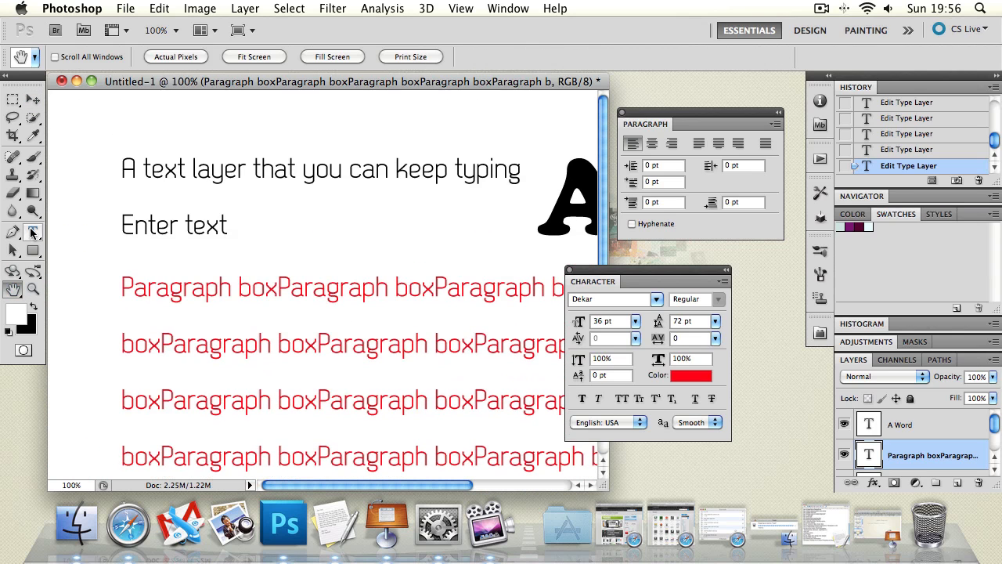
pyautogui.click(33, 232)
pyautogui.click(54, 244)
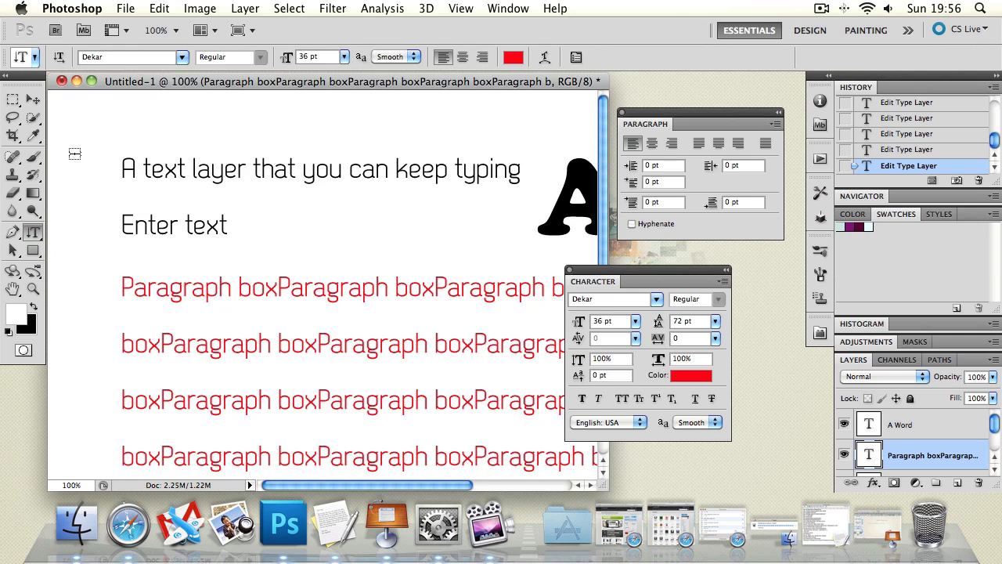
pyautogui.click(82, 139)
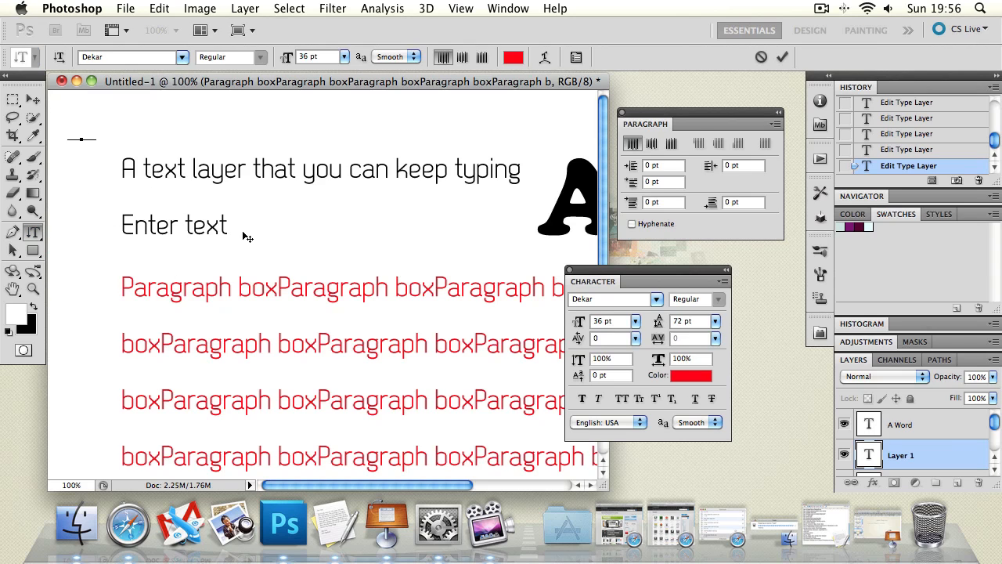
pyautogui.write('Hello')
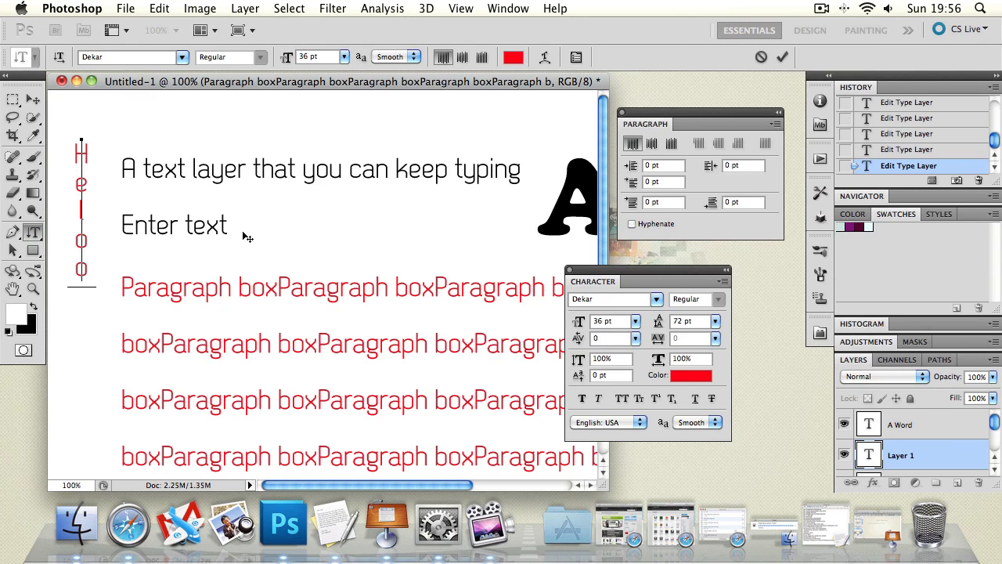
pyautogui.press('BackSpace')
pyautogui.press('BackSpace')
pyautogui.write('lo')
pyautogui.click(33, 100)
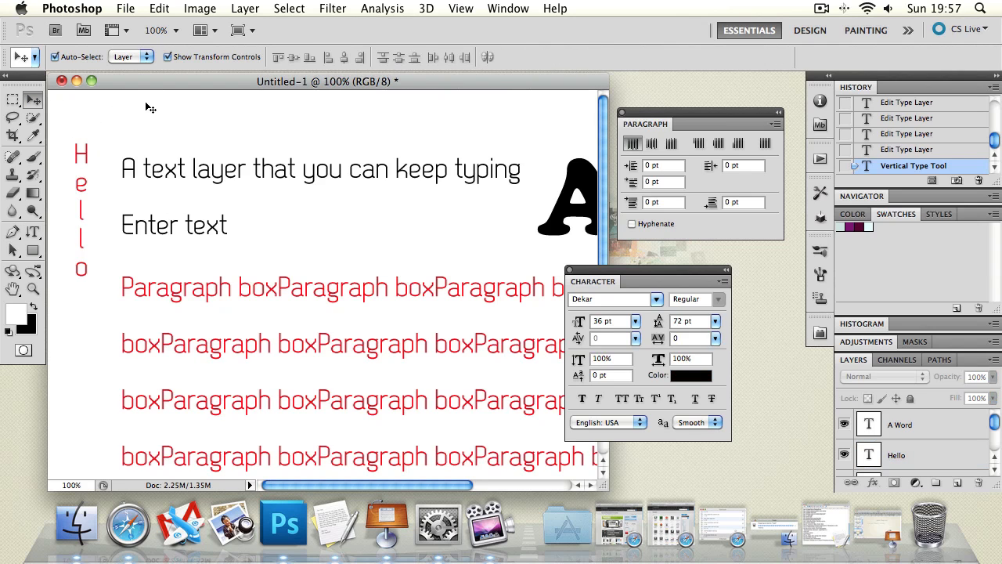
# Delete the vertical "Hello" text layer and switch back to the Horizontal Type tool.
pyautogui.click(88, 157)
pyautogui.press('Delete')
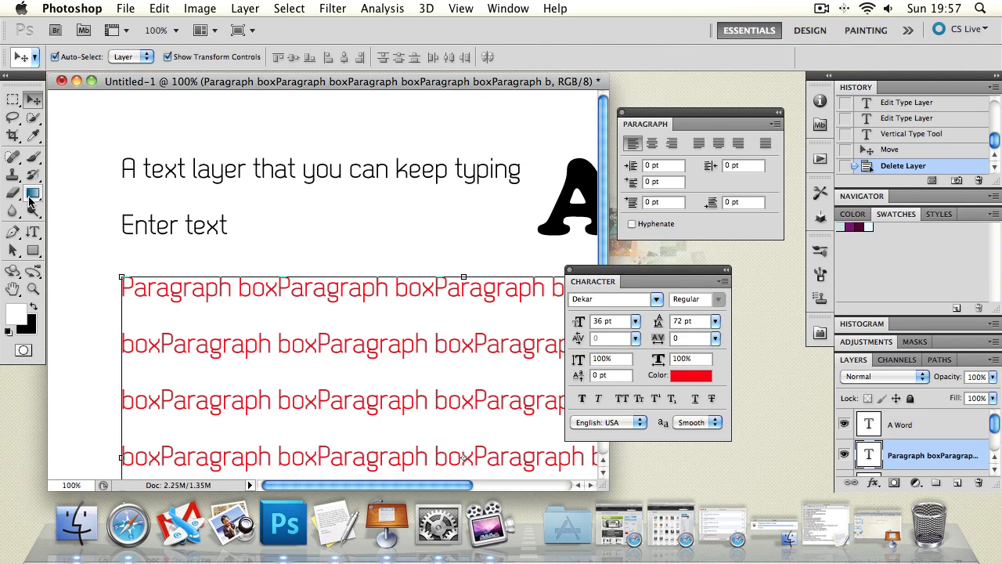
pyautogui.moveTo(29, 237); pyautogui.dragTo(93, 227)
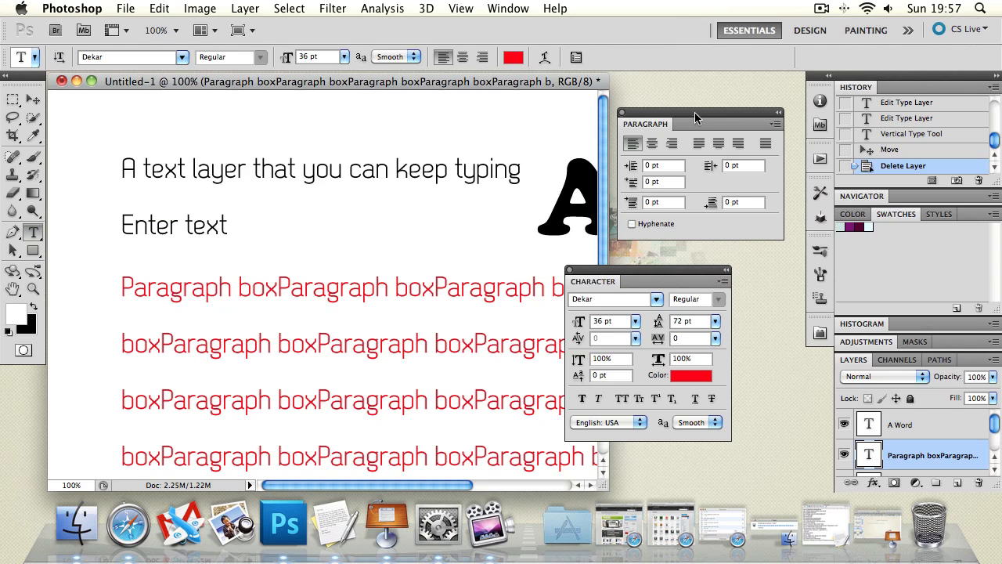
# Dock the floating Paragraph and Character palettes into the collapsed icon column and expand the Character settings.
pyautogui.moveTo(696, 111); pyautogui.dragTo(820, 235)
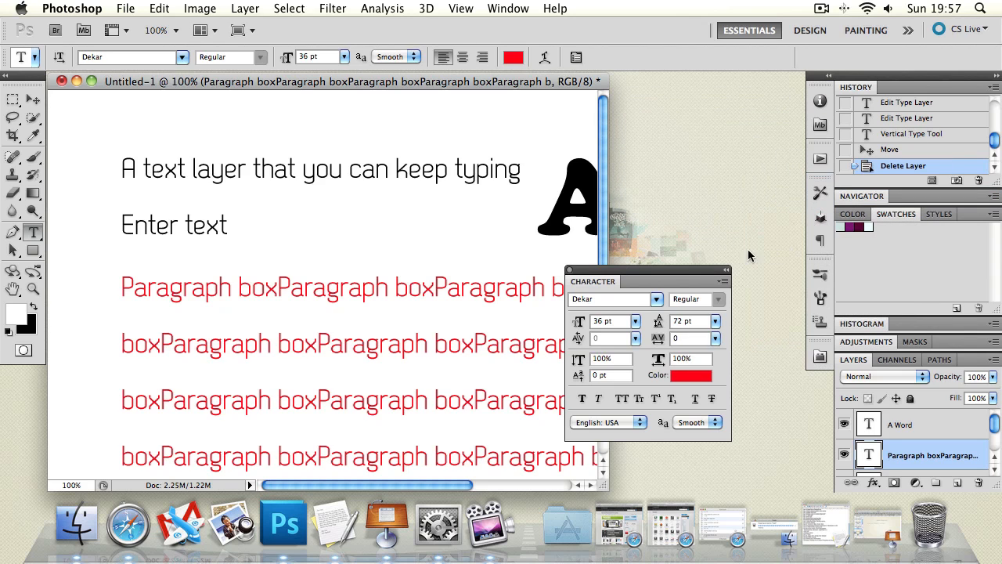
pyautogui.moveTo(678, 272); pyautogui.dragTo(822, 273)
pyautogui.click(820, 247)
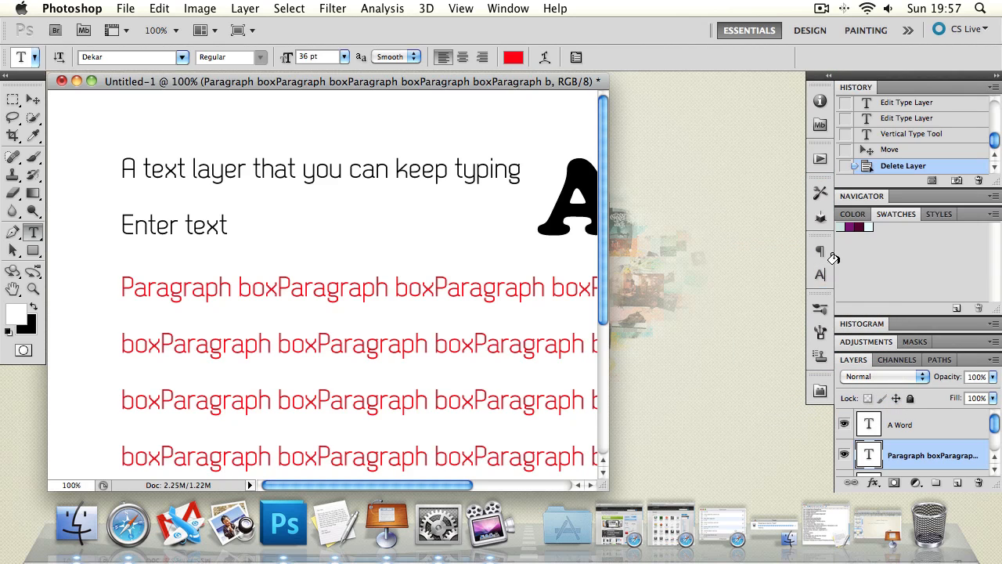
pyautogui.click(819, 274)
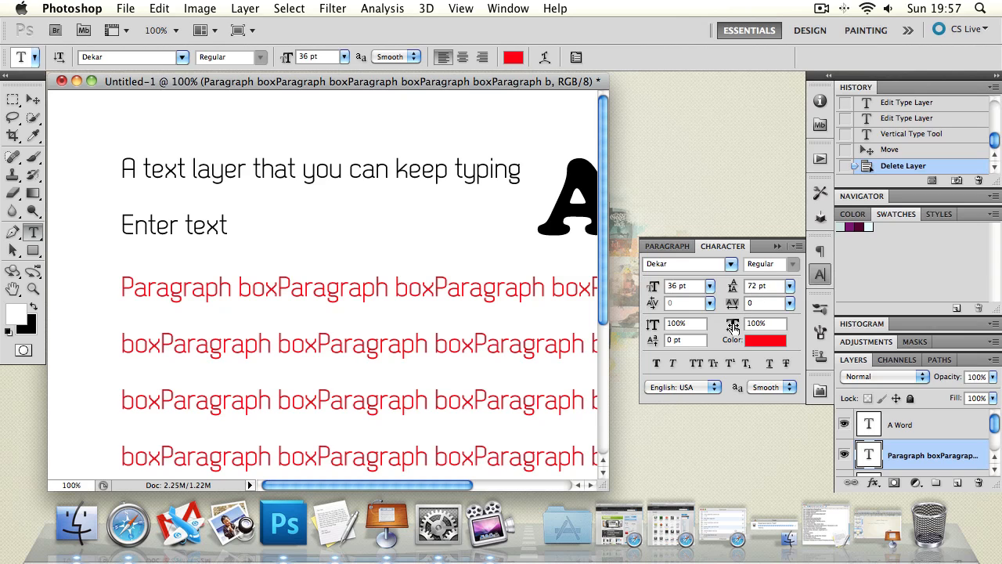
# Set the font of the line "A text layer that you can keep typing" to Helvetica.
pyautogui.click(33, 100)
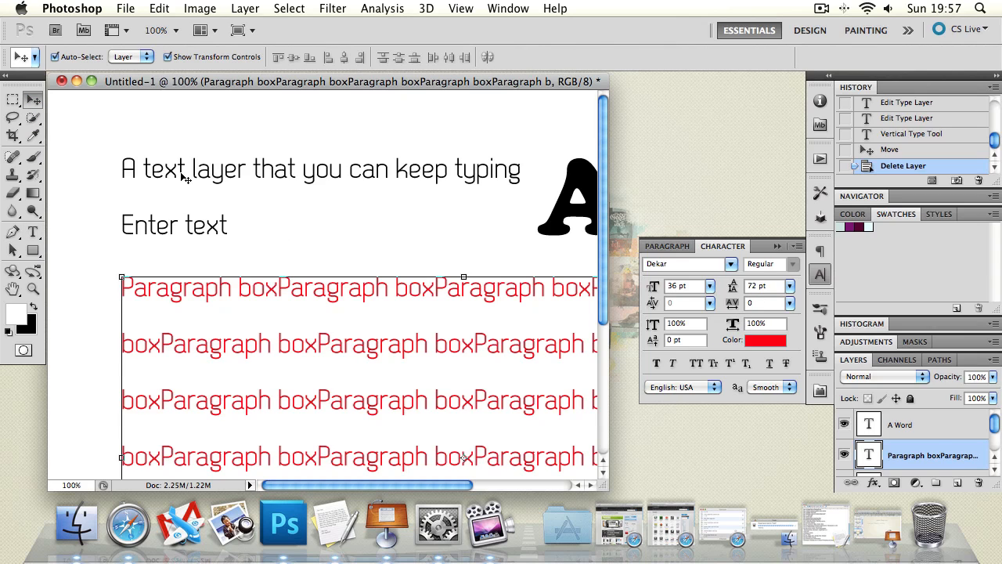
pyautogui.click(182, 177)
pyautogui.click(33, 231)
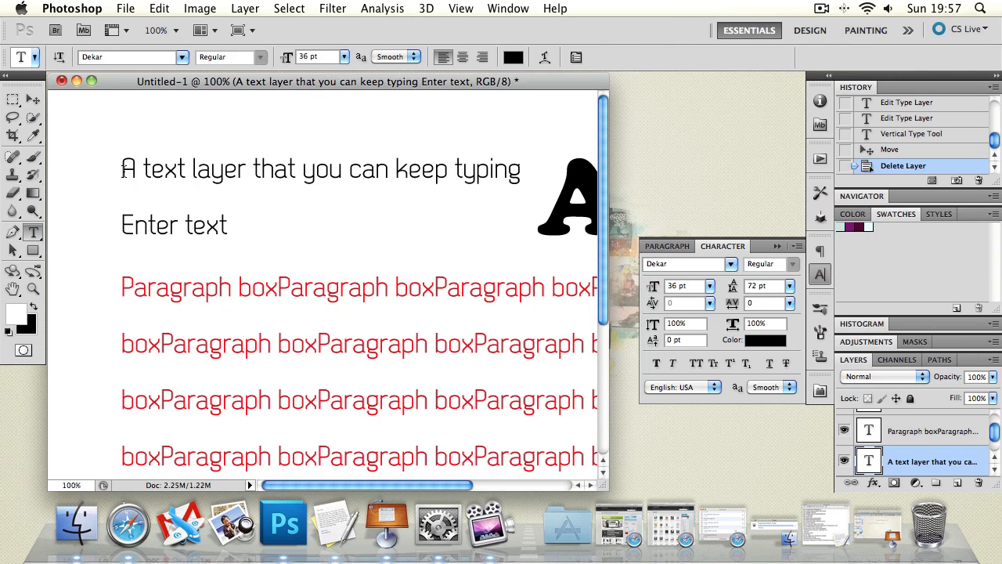
pyautogui.moveTo(122, 171); pyautogui.dragTo(521, 172)
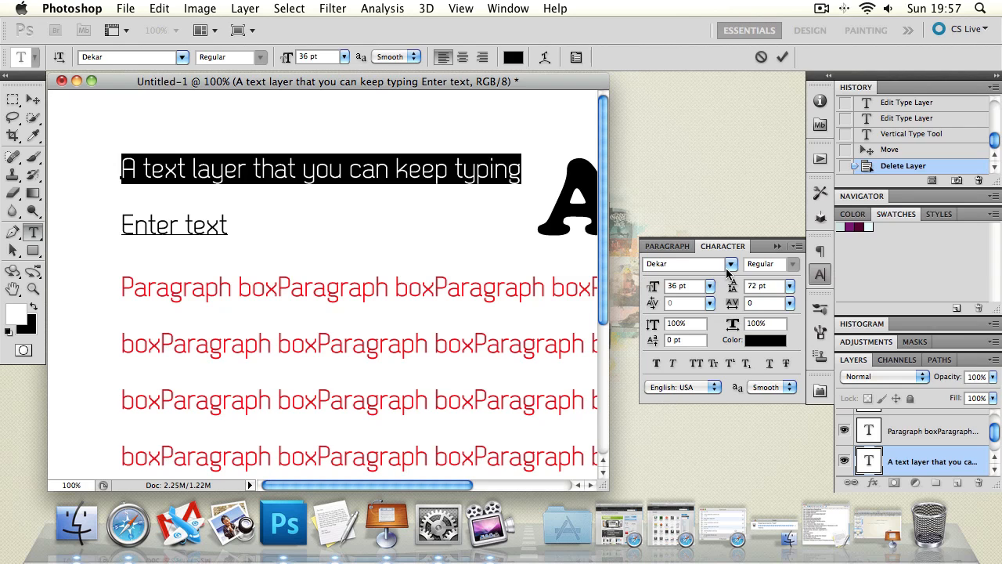
pyautogui.click(728, 265)
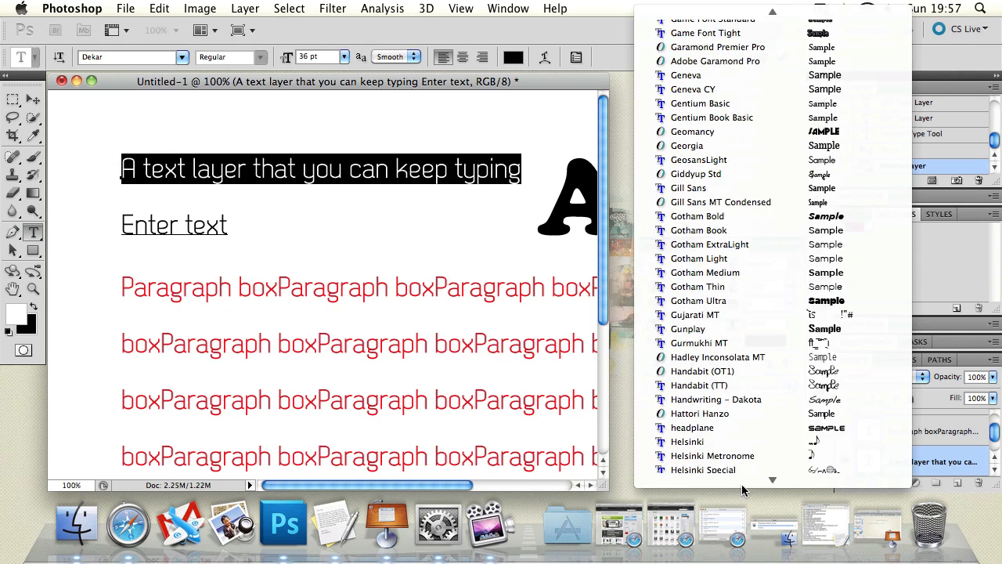
pyautogui.click(740, 455)
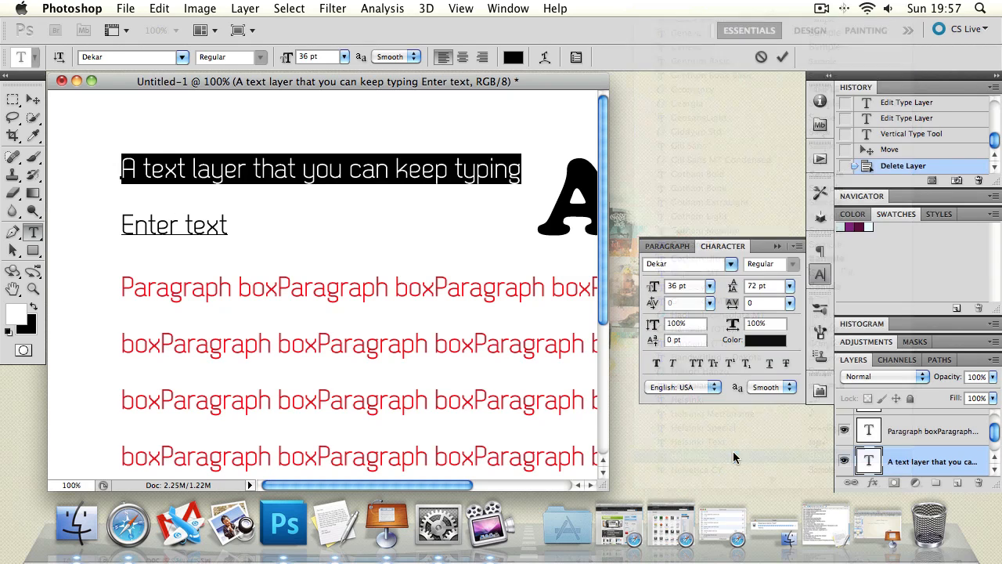
# Apply the Oblique style to the selected Helvetica line and commit the text edit.
pyautogui.click(795, 265)
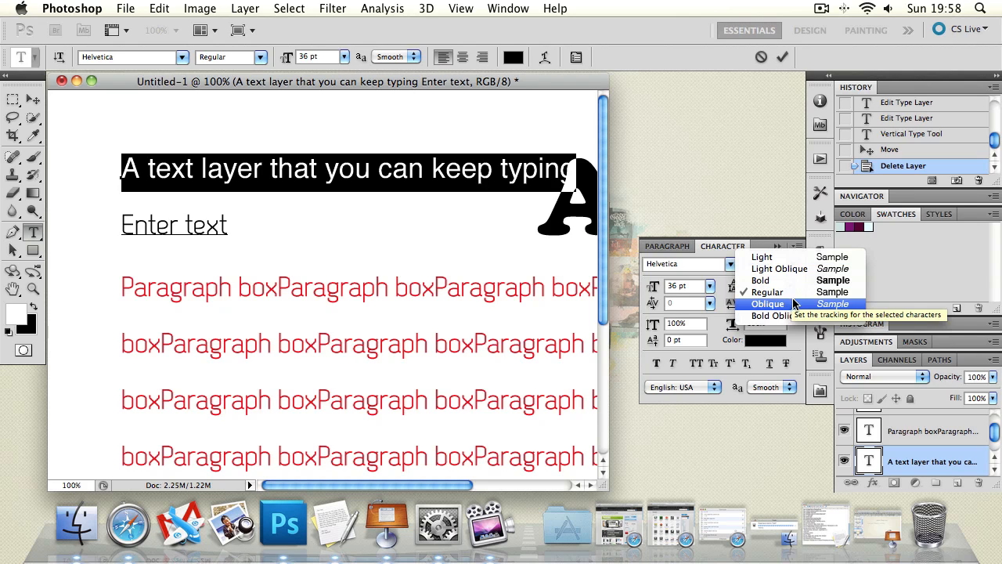
pyautogui.click(794, 304)
pyautogui.click(381, 180)
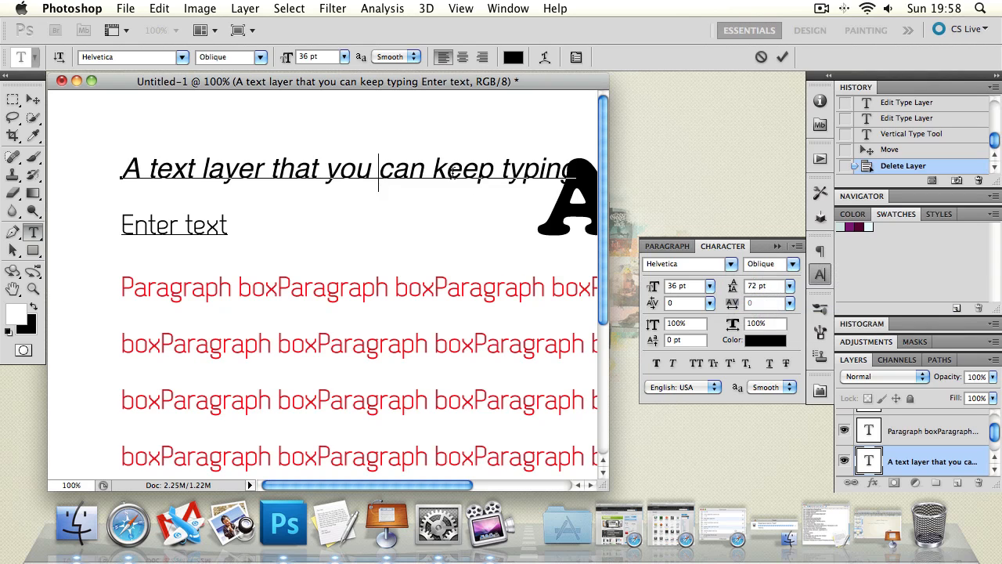
pyautogui.press('super+a')
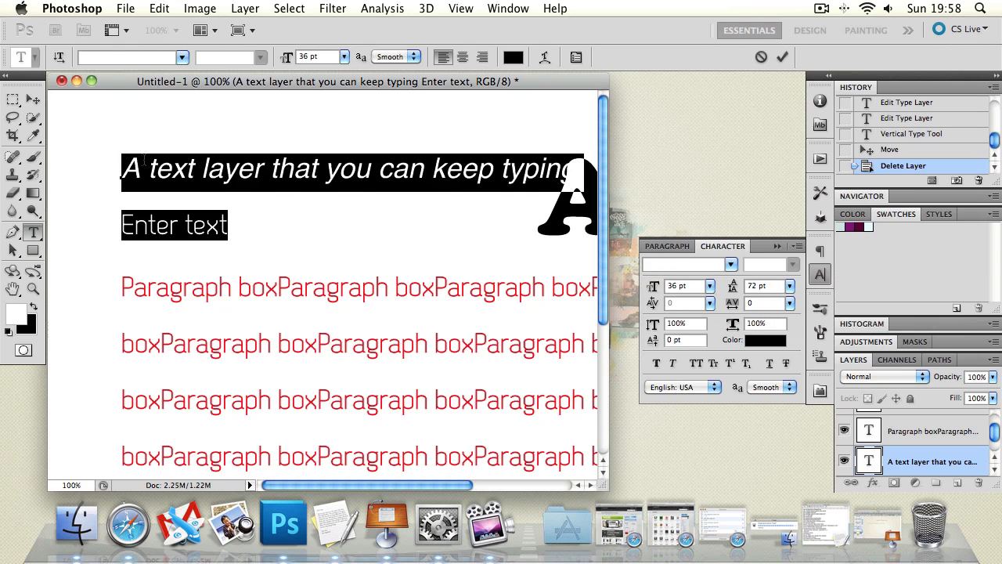
pyautogui.click(180, 162)
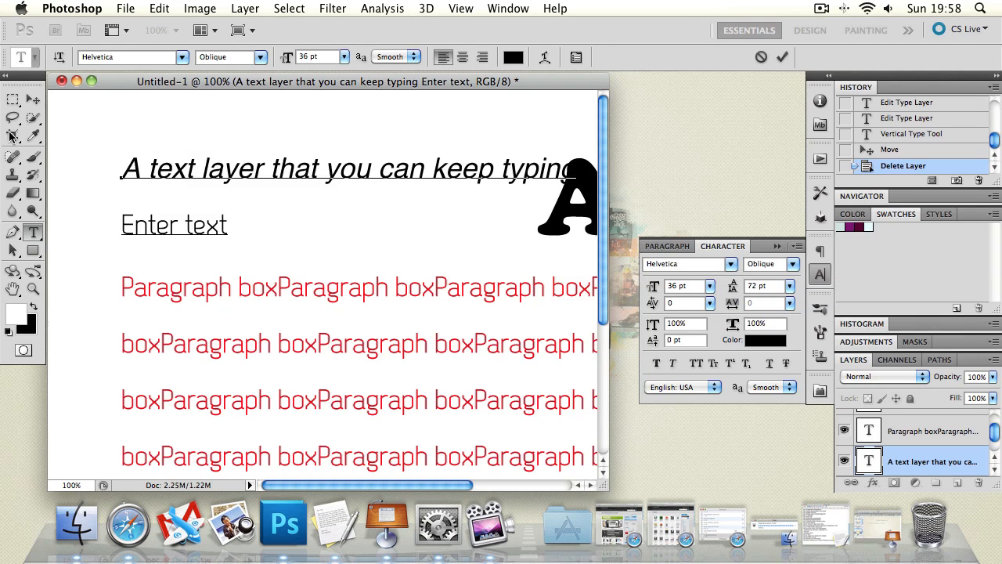
pyautogui.click(33, 99)
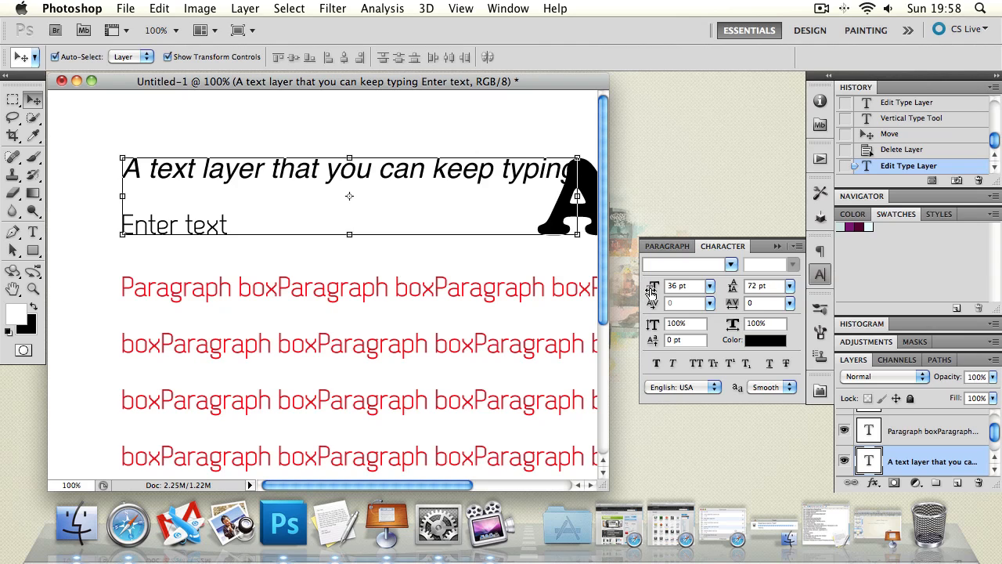
# Set the font size of the whole black two-line text layer to 72 pt.
pyautogui.moveTo(652, 291)
pyautogui.mouseDown()
pyautogui.moveTo(689, 295)
pyautogui.moveTo(598, 295)
pyautogui.moveTo(809, 295)
pyautogui.moveTo(652, 293)
pyautogui.mouseUp()
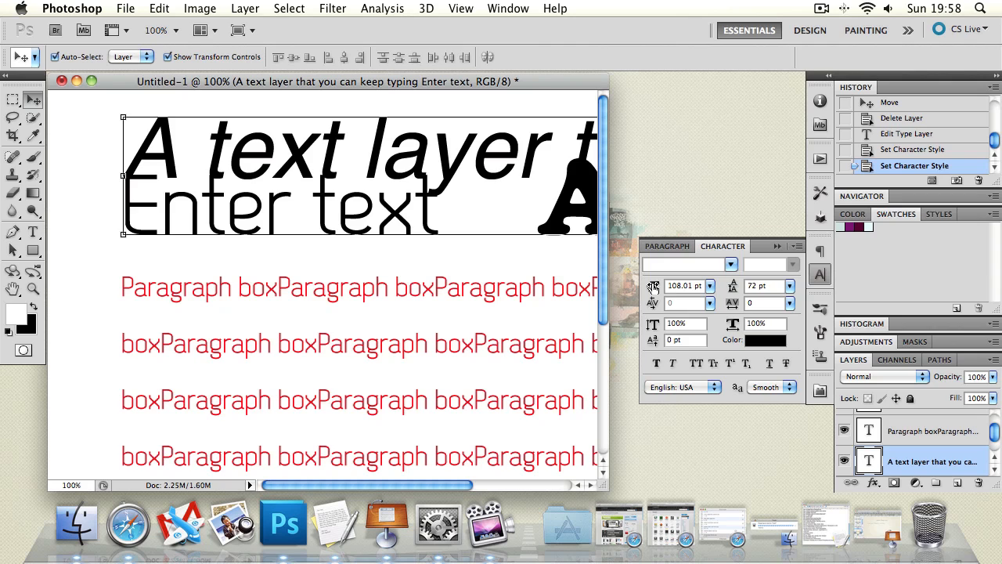
pyautogui.click(709, 285)
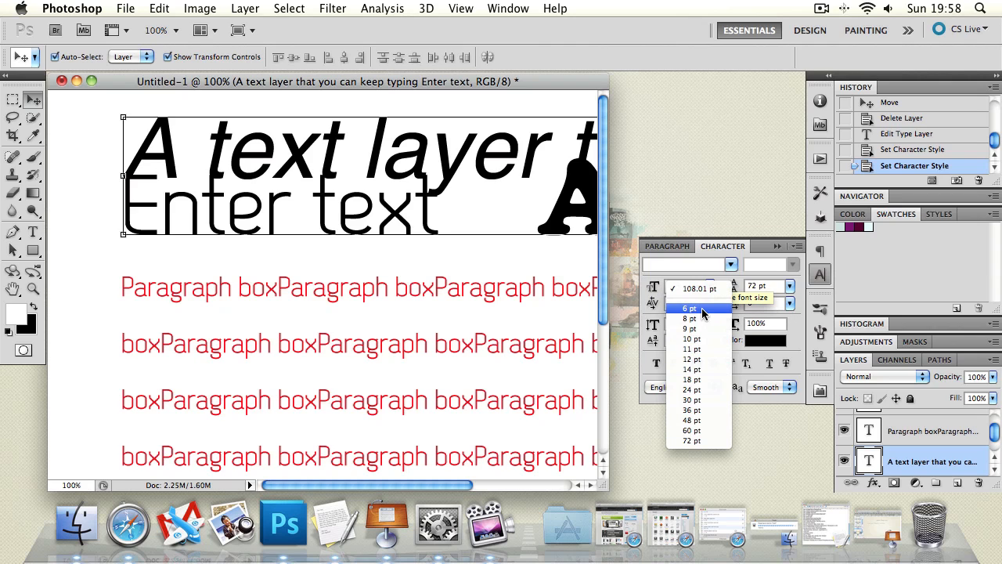
pyautogui.click(697, 440)
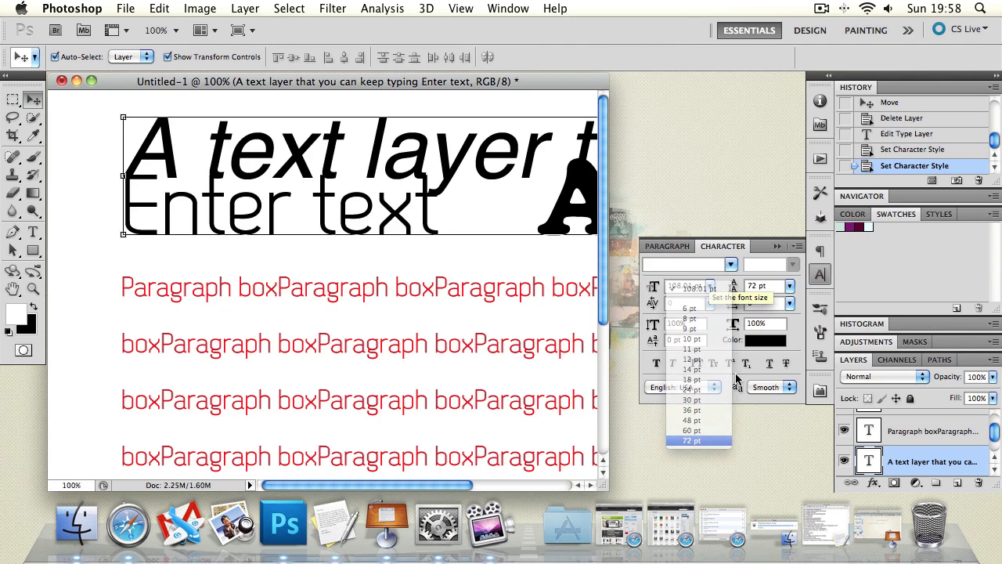
# Try a font size of 2000 pt on the black two-line text layer and undo the size change.
pyautogui.doubleClick(671, 285)
pyautogui.write('2000')
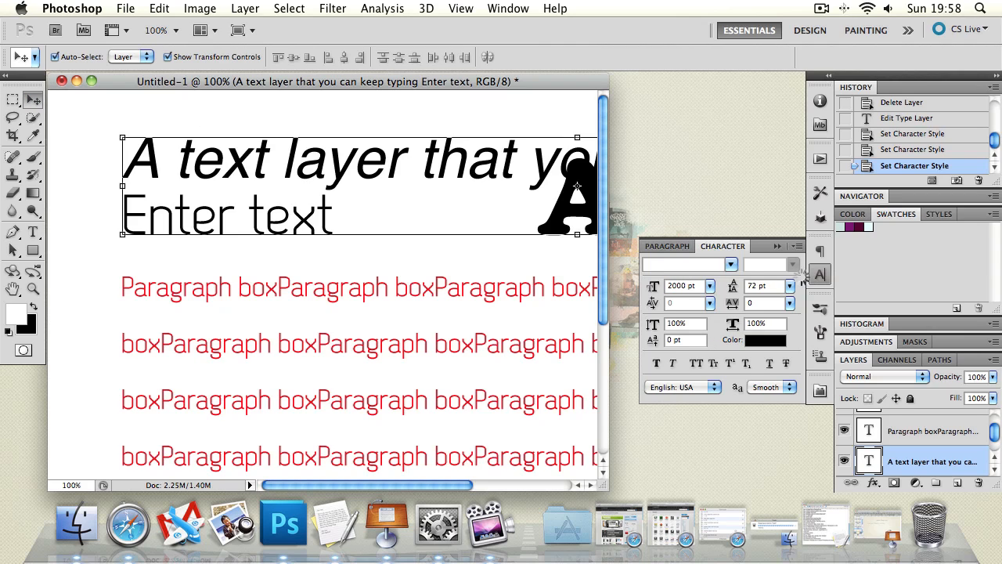
pyautogui.press('Return')
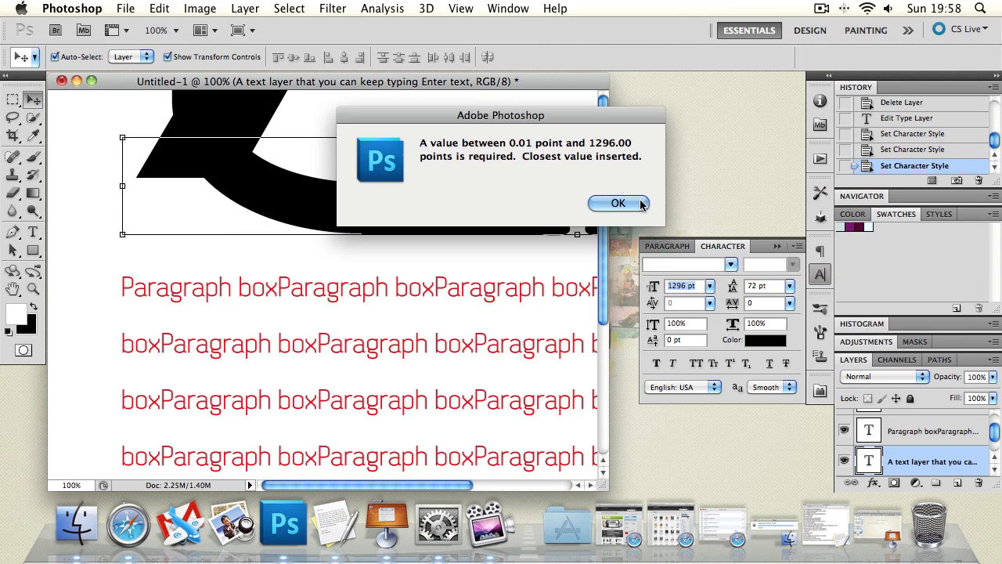
pyautogui.click(641, 204)
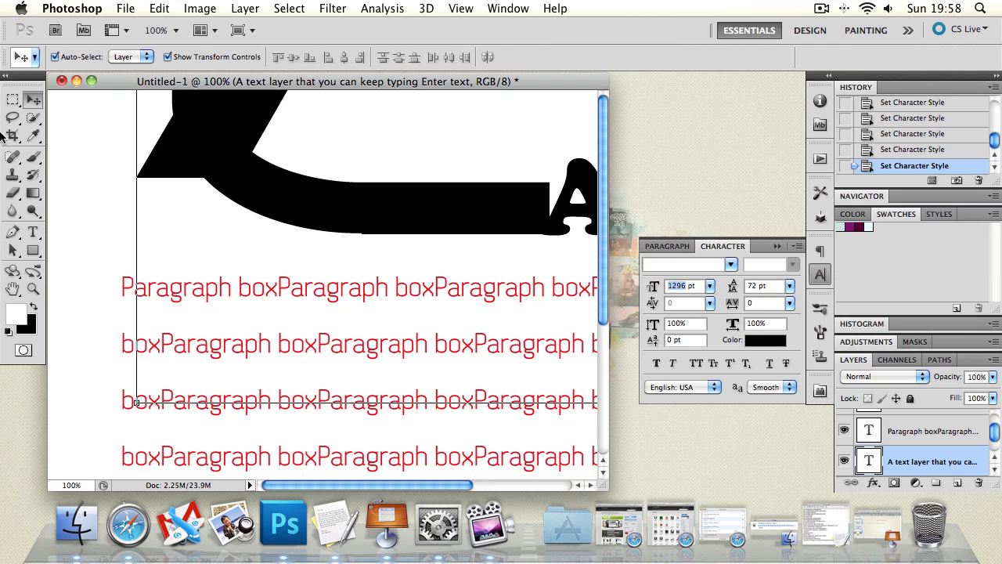
pyautogui.press('super+alt+z')
pyautogui.press('super+alt+z')
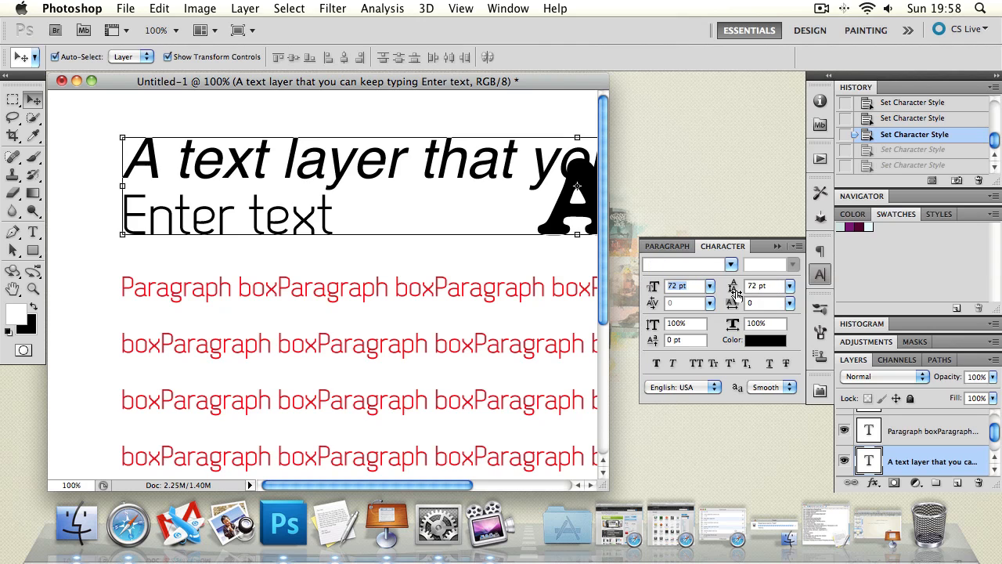
pyautogui.press('Return')
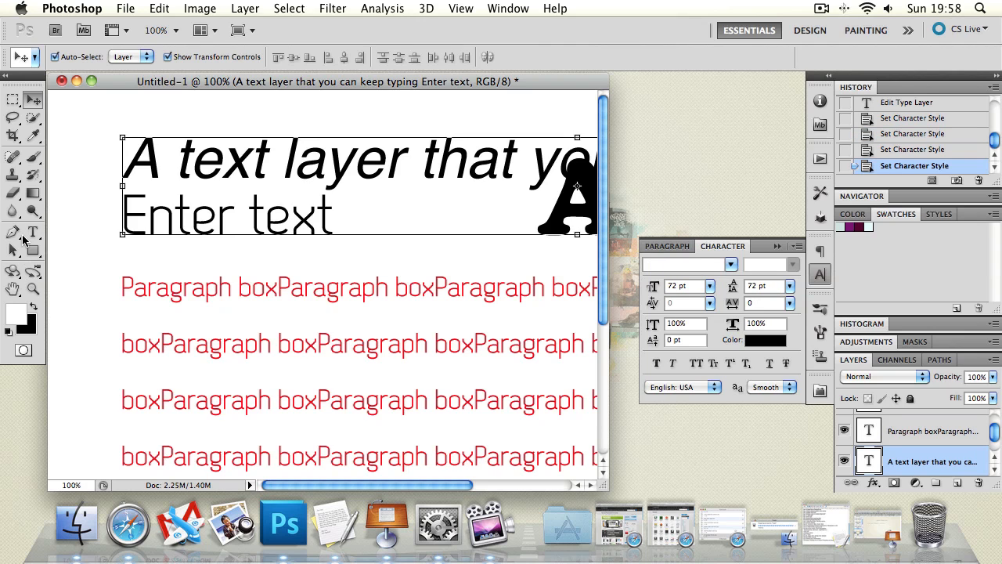
# Set the leading of all the red paragraph text to Auto and commit the edit.
pyautogui.click(12, 288)
pyautogui.moveTo(174, 332); pyautogui.dragTo(223, 167)
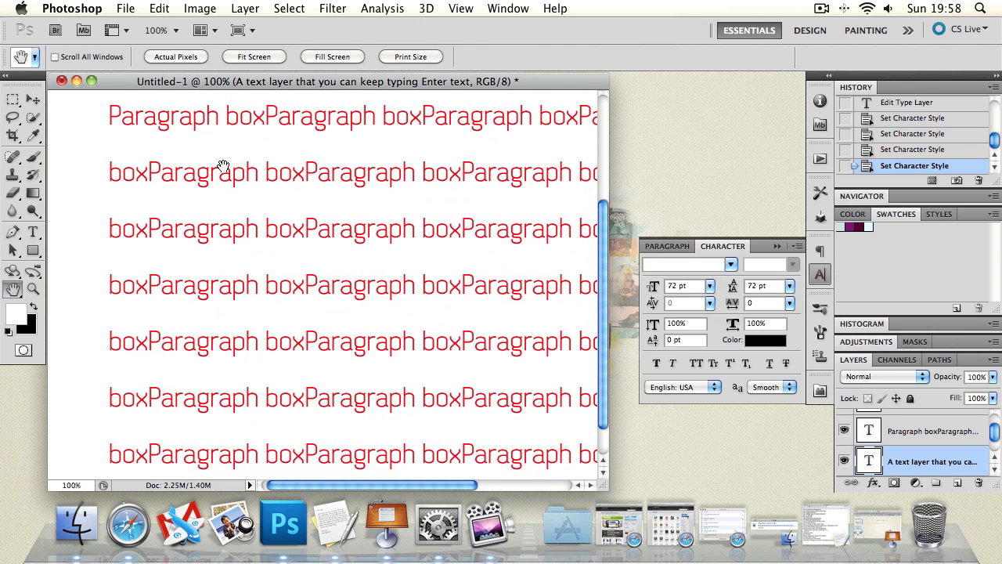
pyautogui.click(33, 100)
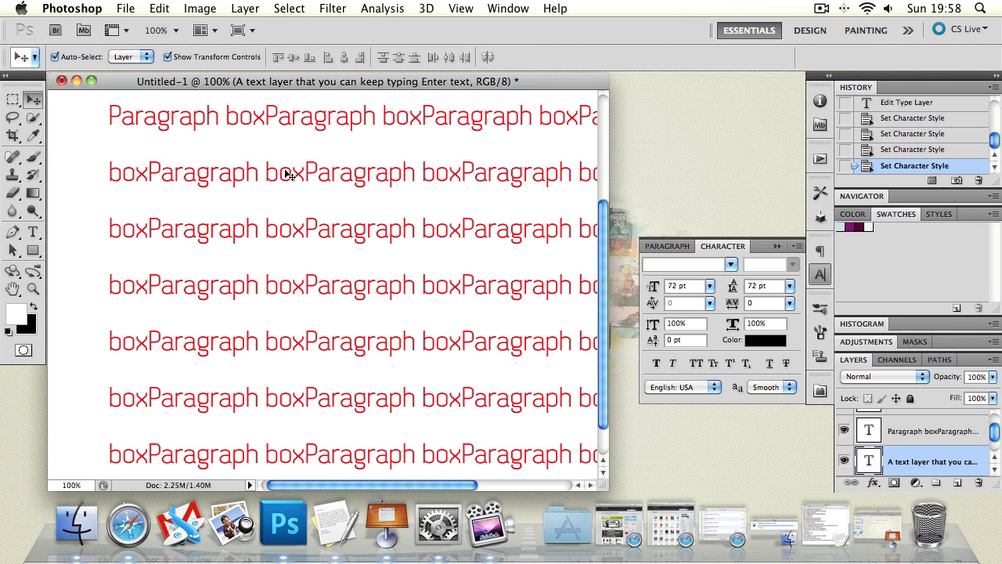
pyautogui.click(35, 232)
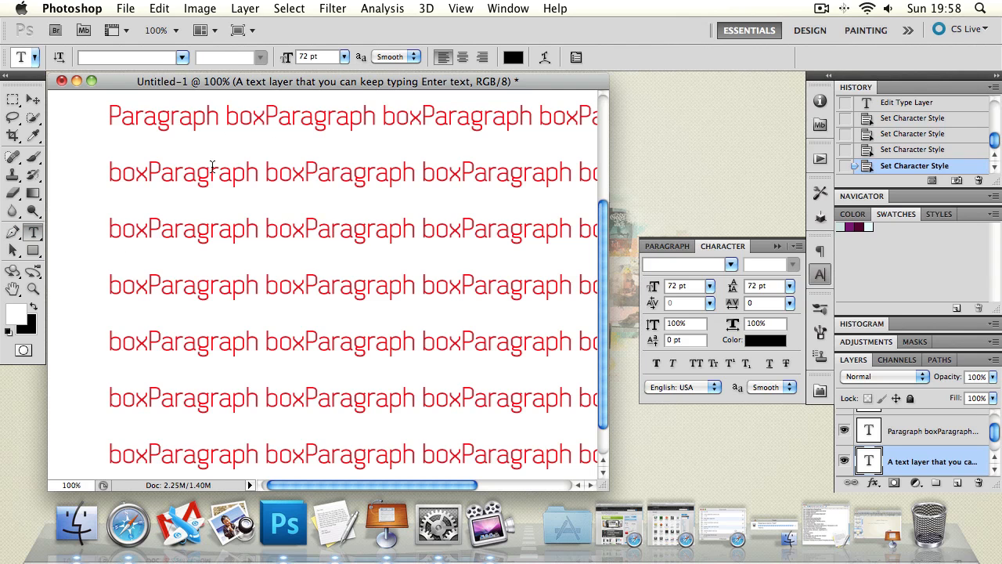
pyautogui.doubleClick(208, 170)
pyautogui.press('super+a')
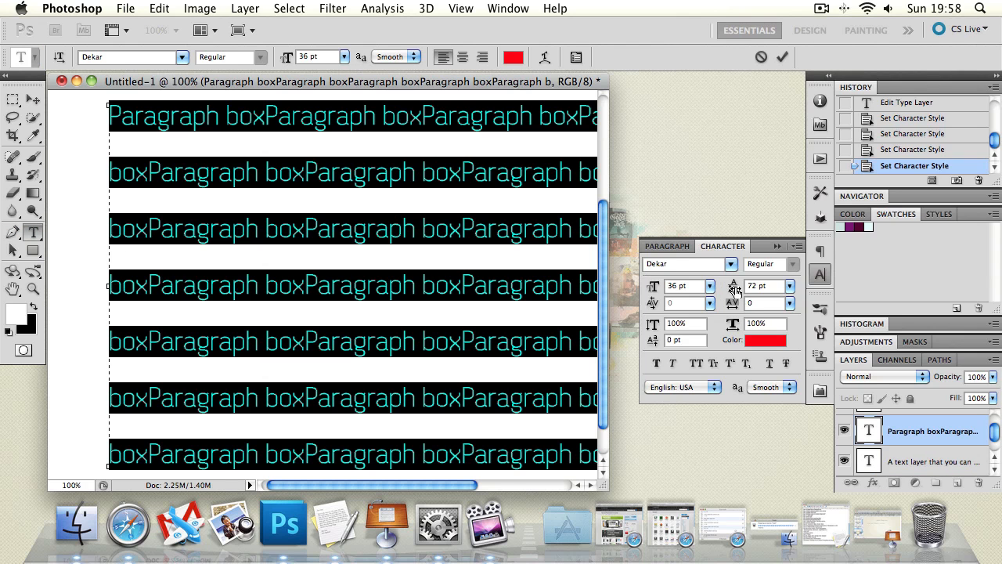
pyautogui.moveTo(735, 290)
pyautogui.mouseDown()
pyautogui.moveTo(715, 295)
pyautogui.moveTo(724, 298)
pyautogui.mouseUp()
pyautogui.click(790, 287)
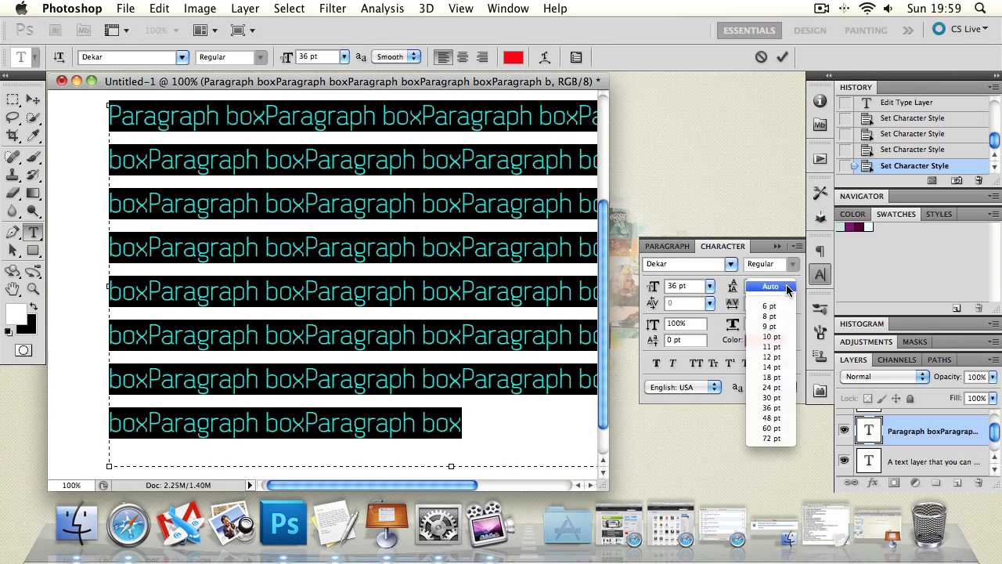
pyautogui.click(771, 287)
pyautogui.click(33, 99)
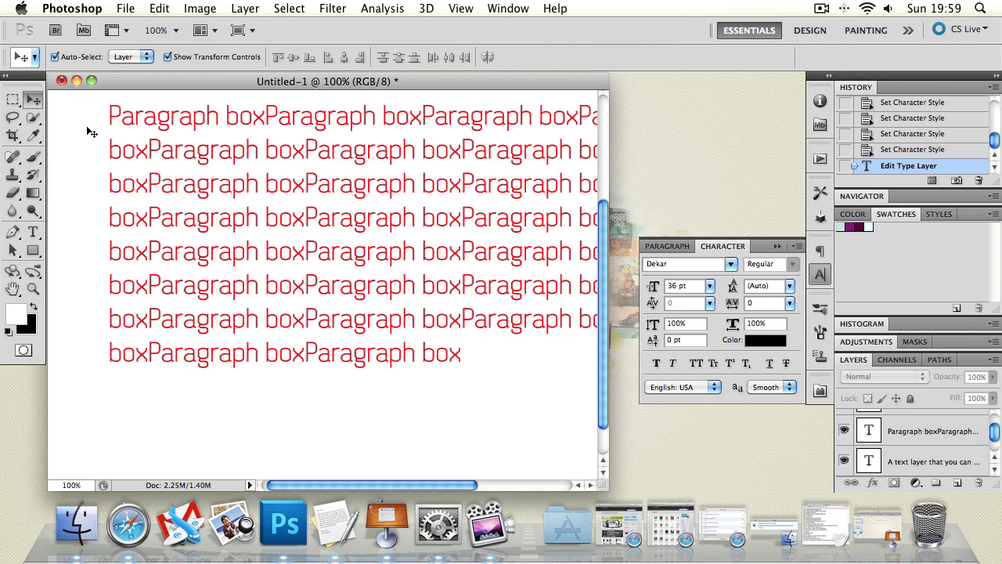
pyautogui.click(33, 232)
pyautogui.click(256, 219)
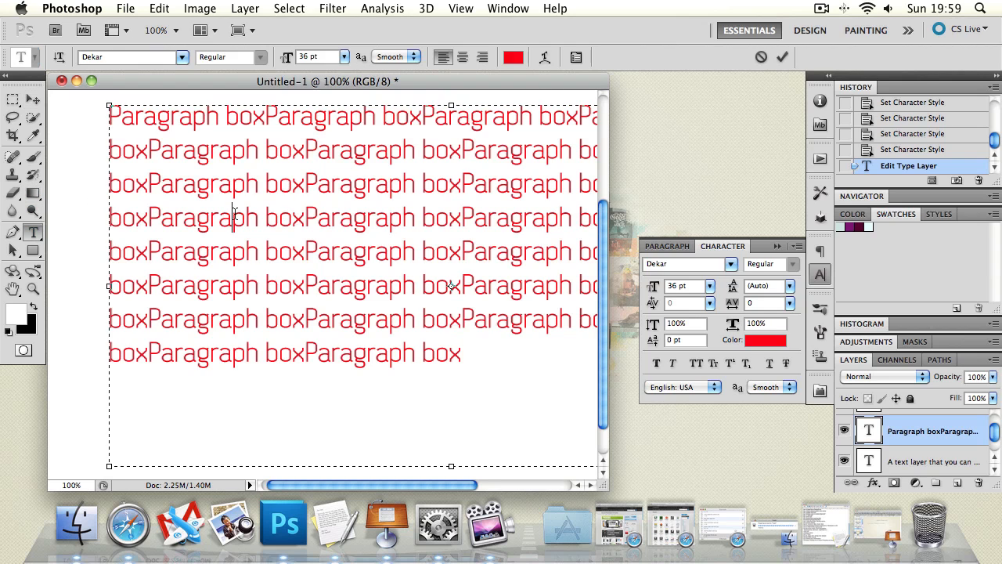
pyautogui.tripleClick(256, 218)
pyautogui.click(791, 286)
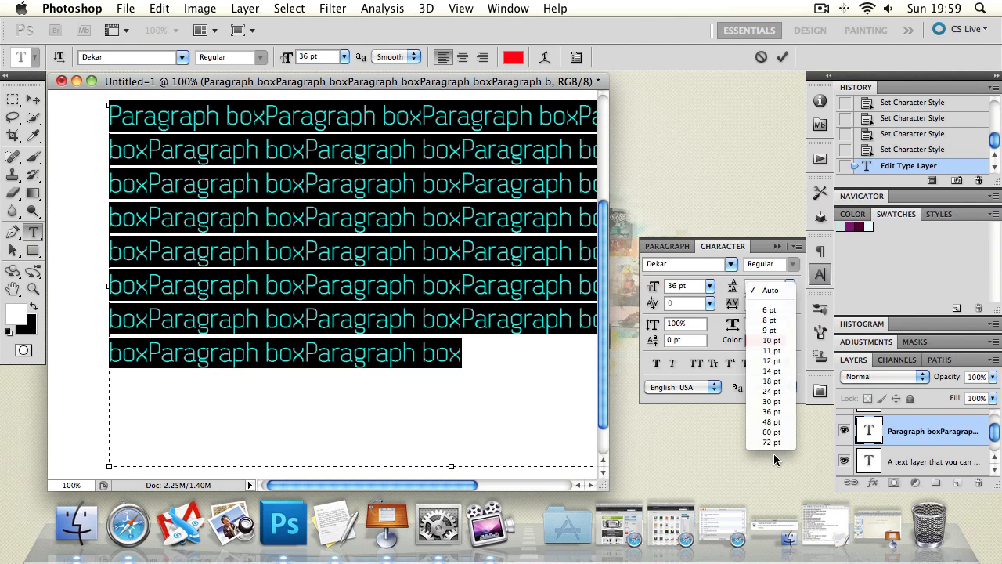
pyautogui.click(680, 275)
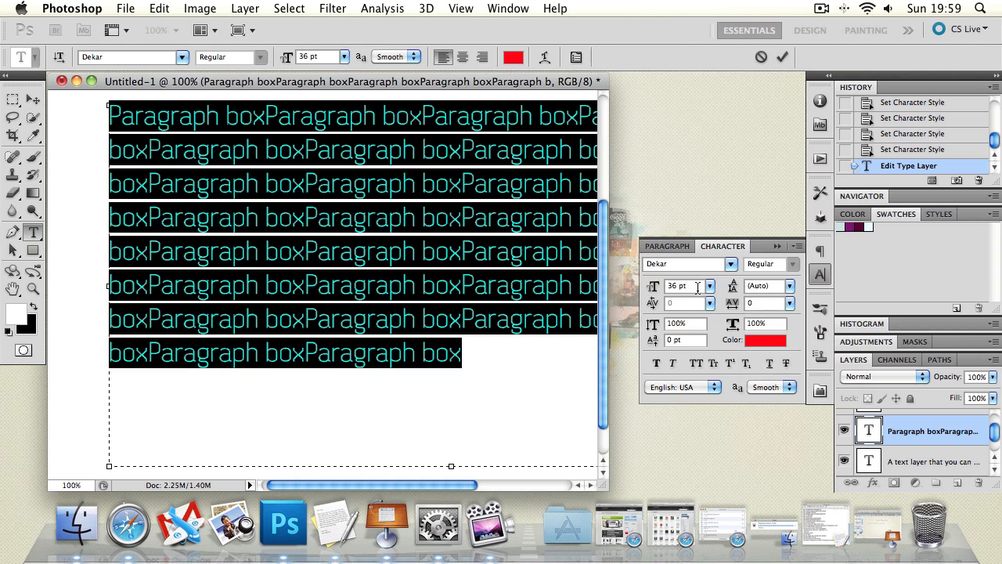
pyautogui.click(230, 265)
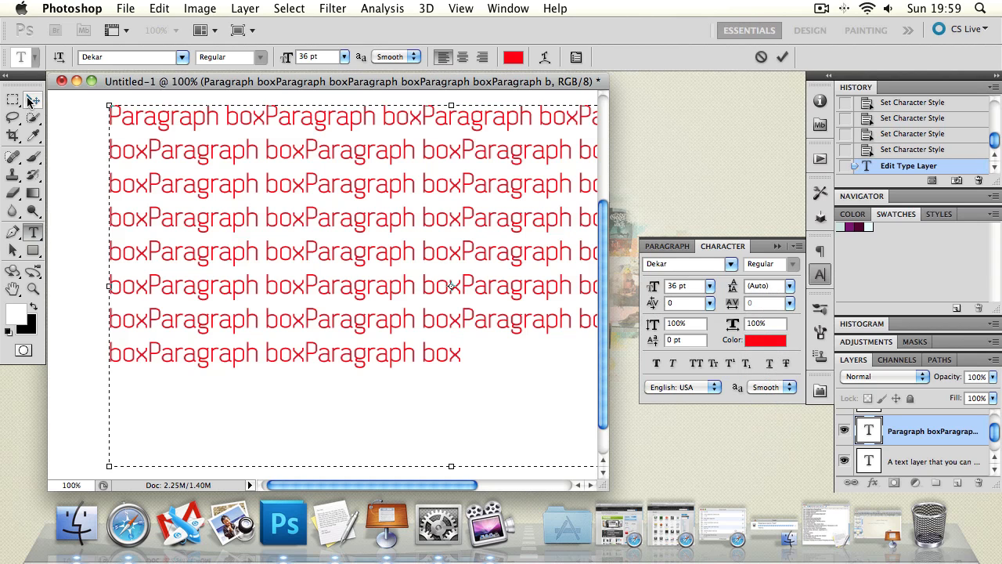
pyautogui.click(33, 100)
# Replace all of the red paragraph text with the capitalised word "PARAGRA{H" and commit the edit.
pyautogui.click(34, 289)
pyautogui.moveTo(207, 205); pyautogui.dragTo(508, 267)
pyautogui.click(13, 289)
pyautogui.moveTo(163, 296); pyautogui.dragTo(391, 202)
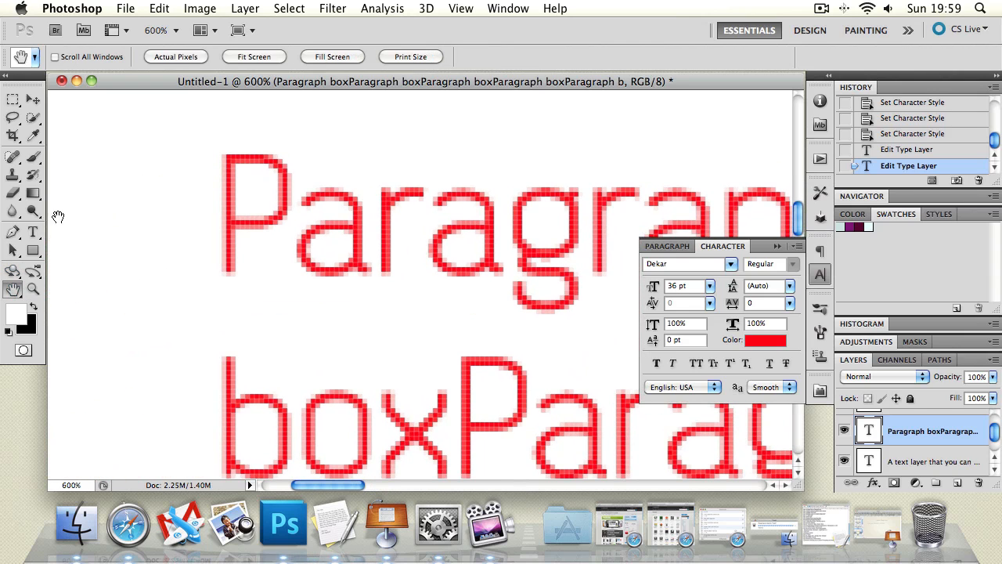
pyautogui.click(32, 231)
pyautogui.click(297, 203)
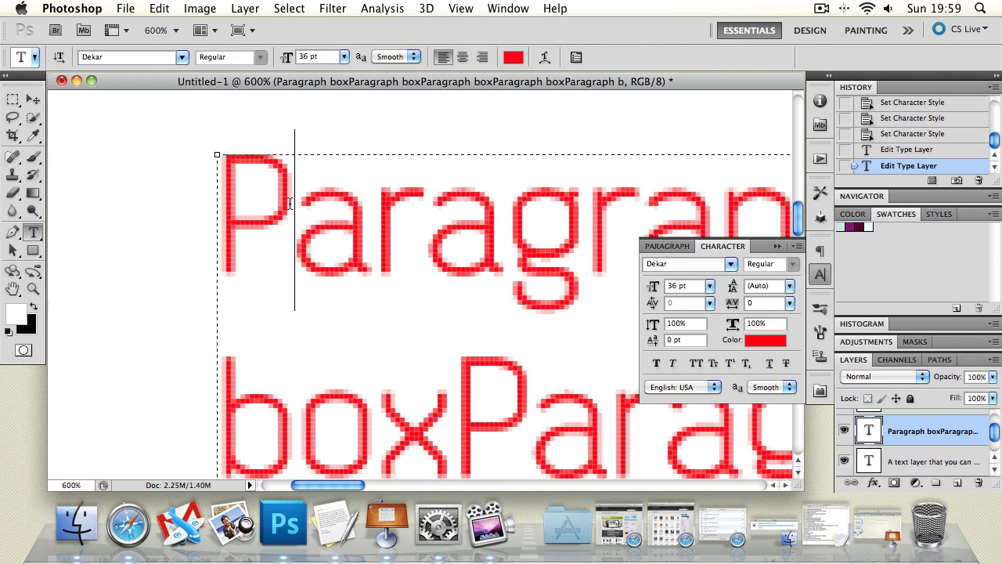
pyautogui.click(374, 210)
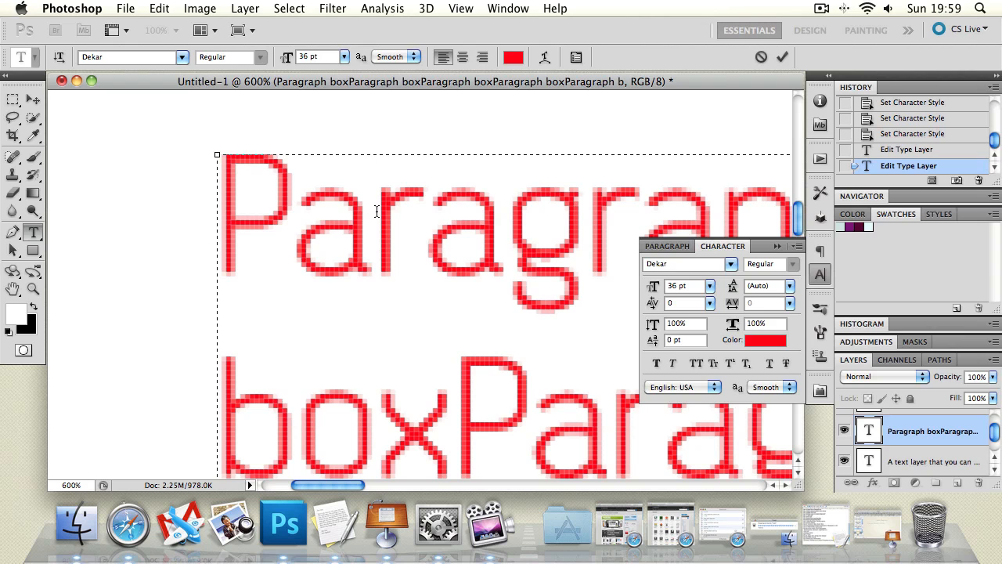
pyautogui.press('super+a')
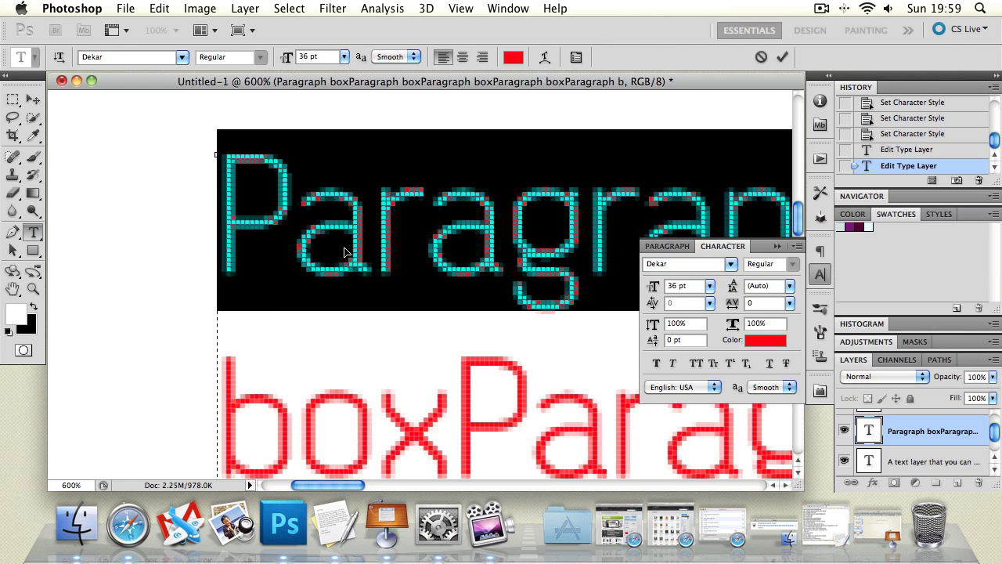
pyautogui.write('PARAGR')
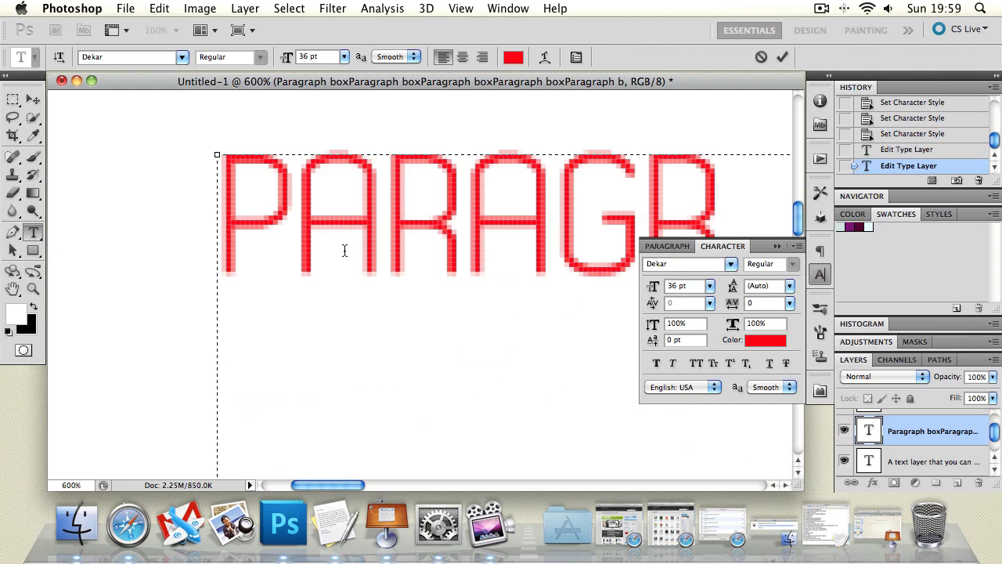
pyautogui.write('A')
pyautogui.write('PH')
pyautogui.click(33, 100)
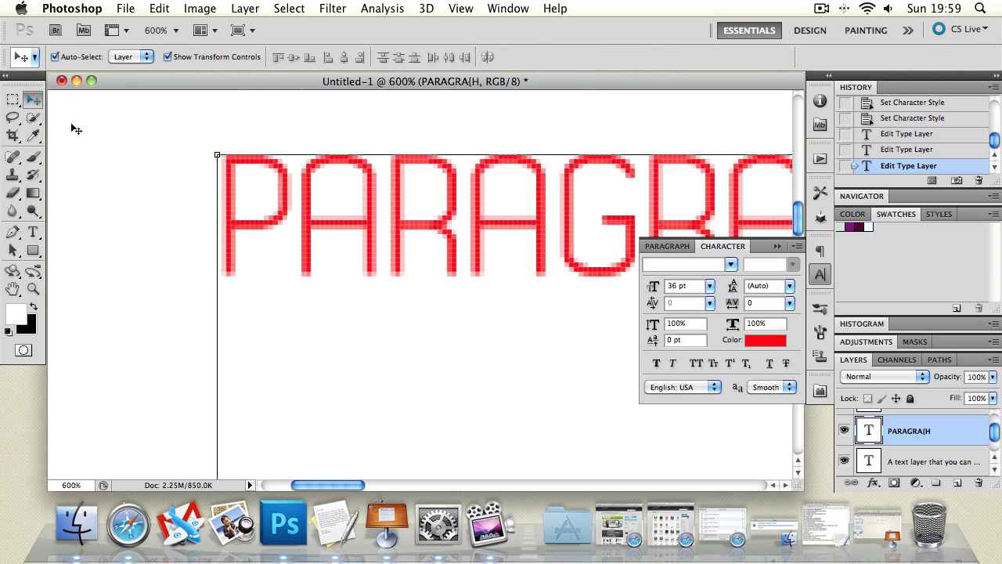
pyautogui.click(13, 288)
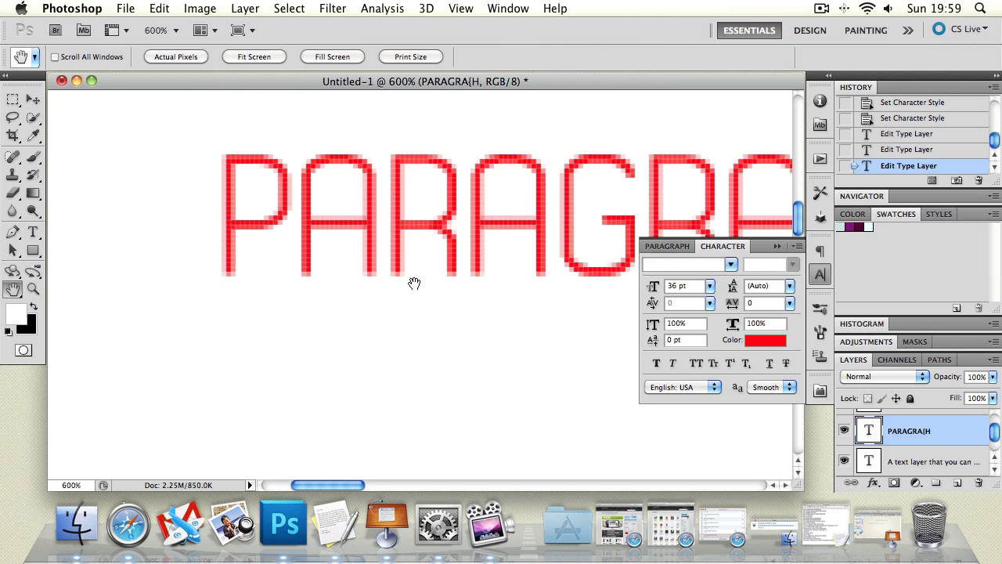
# Replace the curly brace in the red word "PARAGRA{H" with an "A" and commit the edit.
pyautogui.moveTo(413, 284); pyautogui.dragTo(264, 298)
pyautogui.moveTo(302, 266); pyautogui.dragTo(158, 265)
pyautogui.moveTo(98, 238); pyautogui.dragTo(152, 241)
pyautogui.press('t')
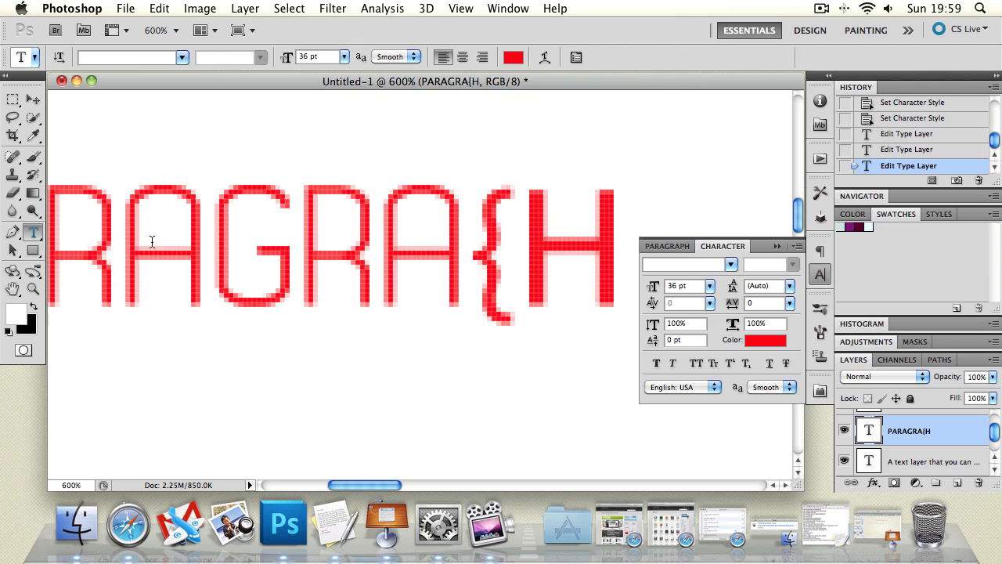
pyautogui.click(503, 266)
pyautogui.press('BackSpace')
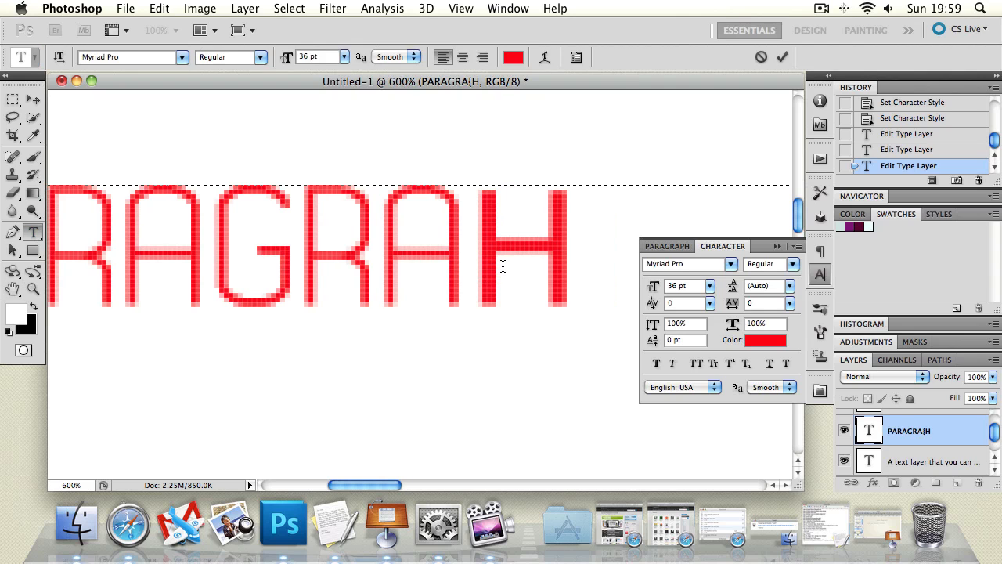
pyautogui.write('P')
pyautogui.press('BackSpace')
pyautogui.write('A')
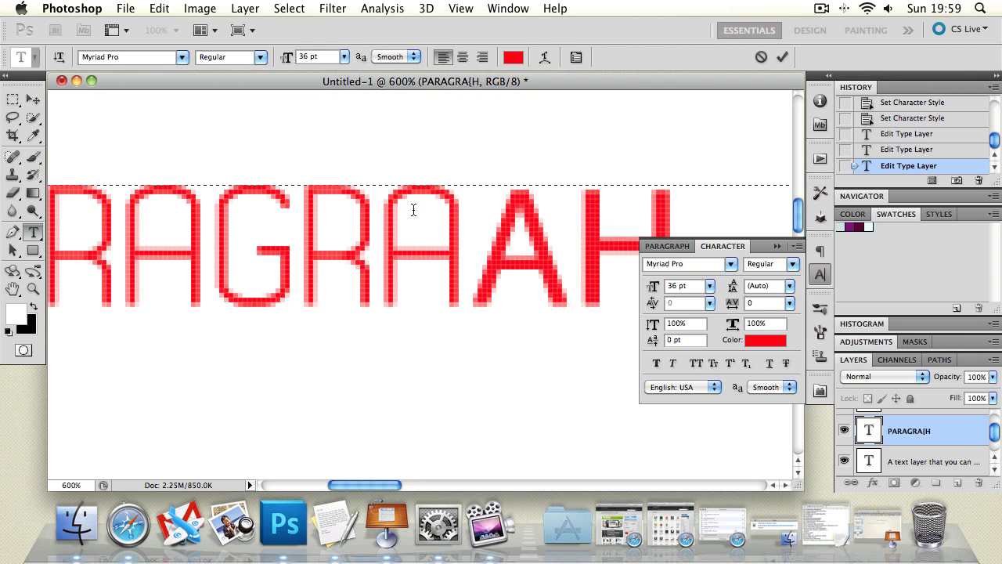
pyautogui.click(33, 100)
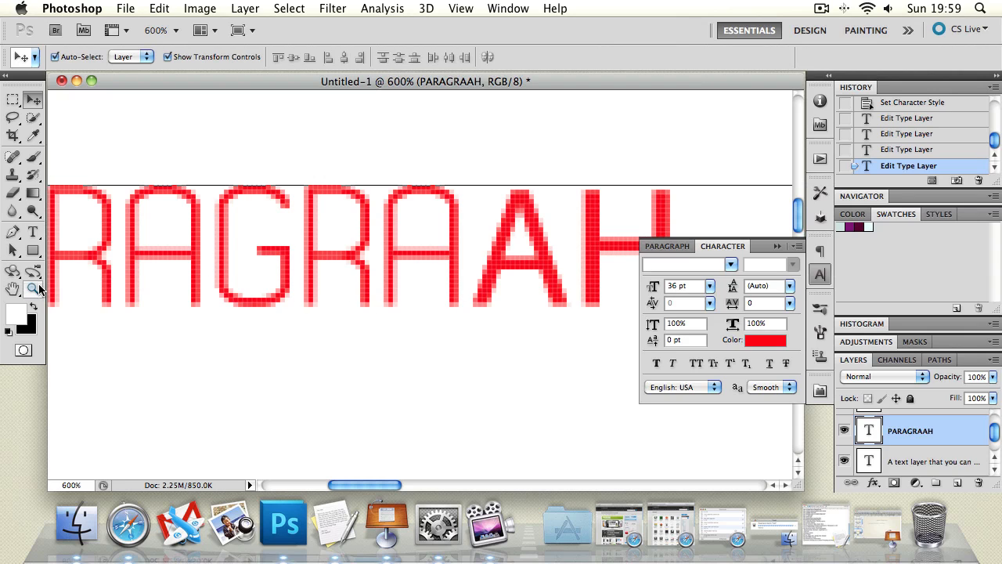
# Try a kerning of -360 between the G and R of "PARAGRAAH" and reset it to 0.
pyautogui.click(33, 231)
pyautogui.click(320, 260)
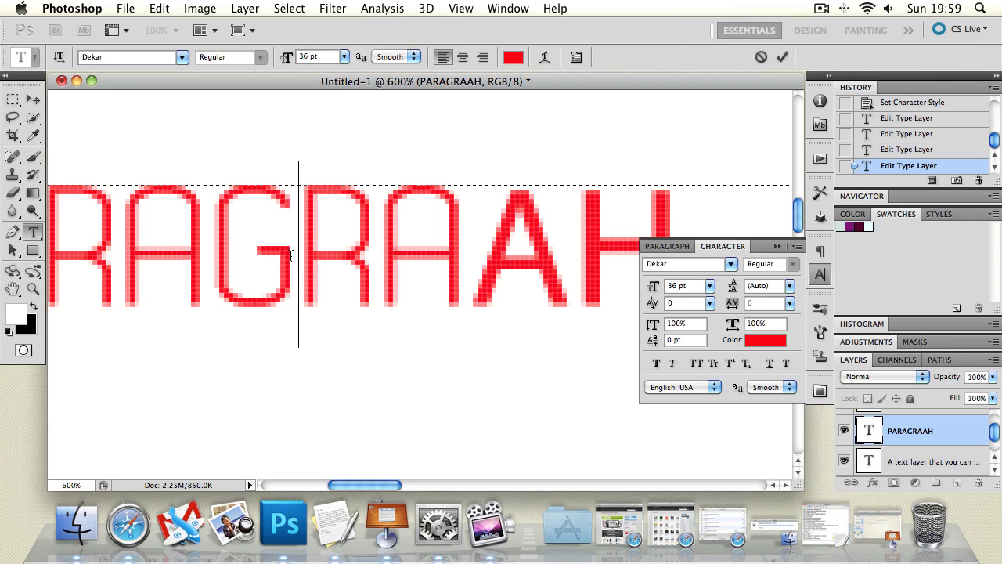
pyautogui.moveTo(654, 305); pyautogui.dragTo(374, 274)
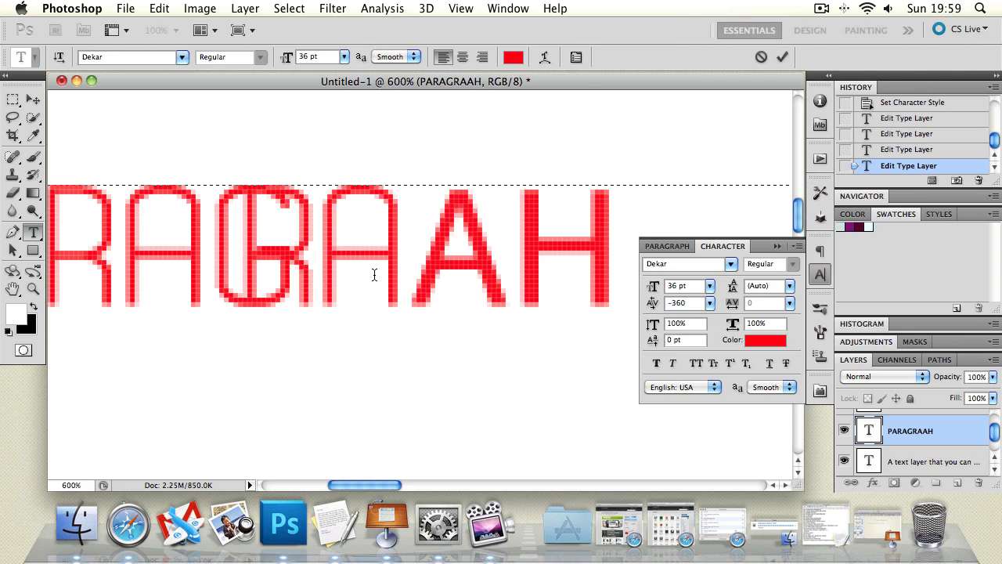
pyautogui.click(708, 303)
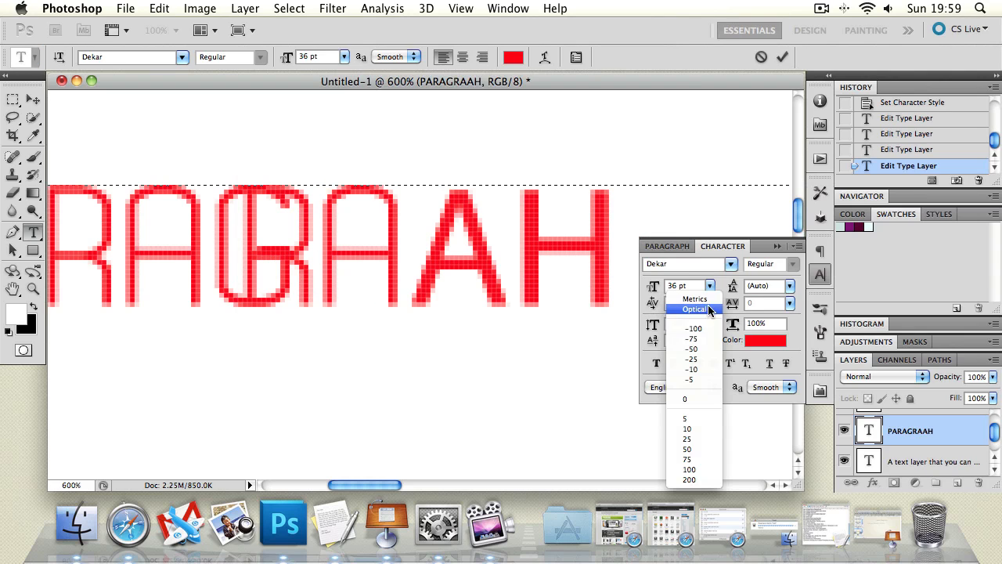
pyautogui.click(699, 399)
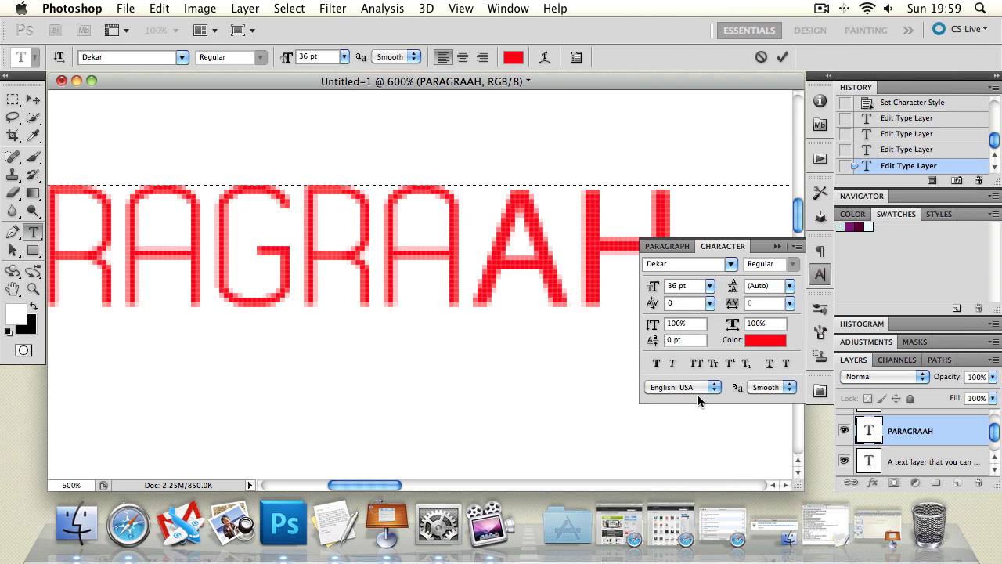
pyautogui.click(708, 303)
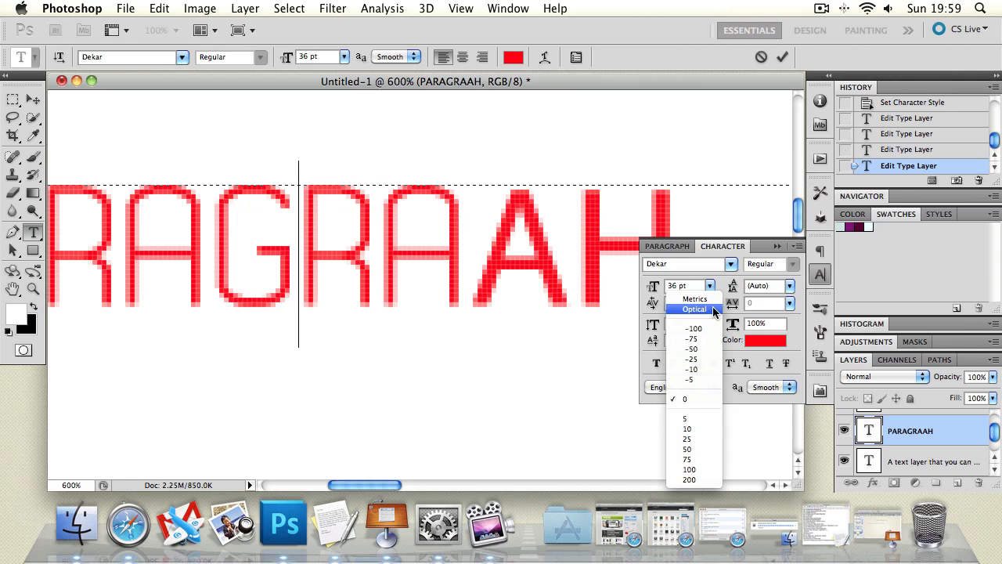
pyautogui.click(779, 311)
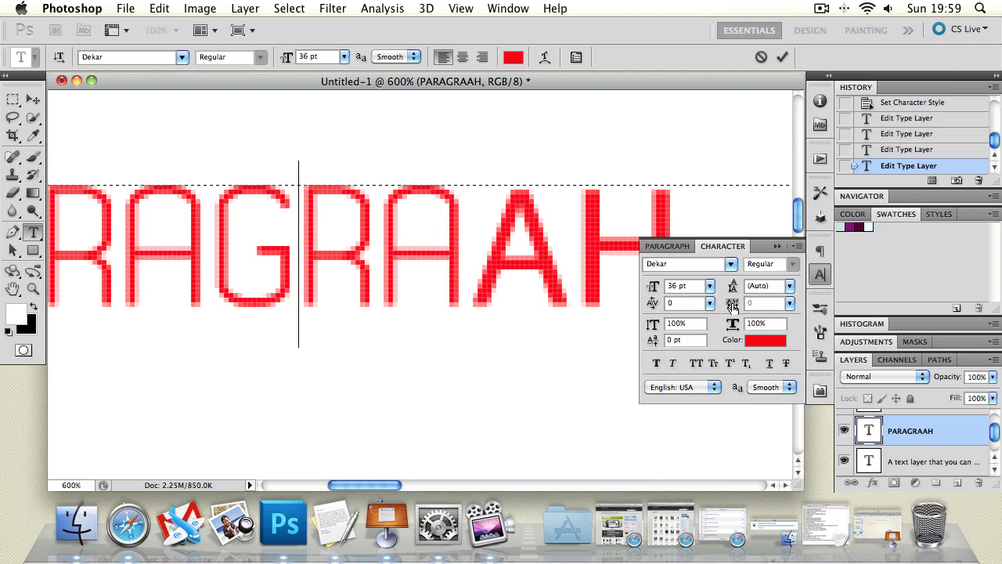
# Set the tracking of the whole word "PARAGRAAH" to 5 and then to 50, and commit the edit.
pyautogui.doubleClick(478, 284)
pyautogui.click(791, 304)
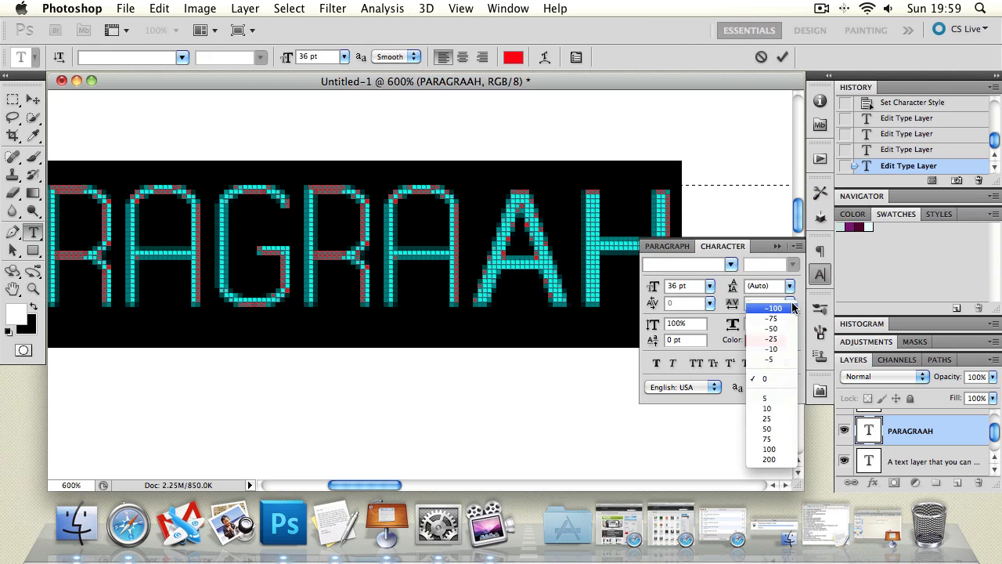
pyautogui.click(775, 399)
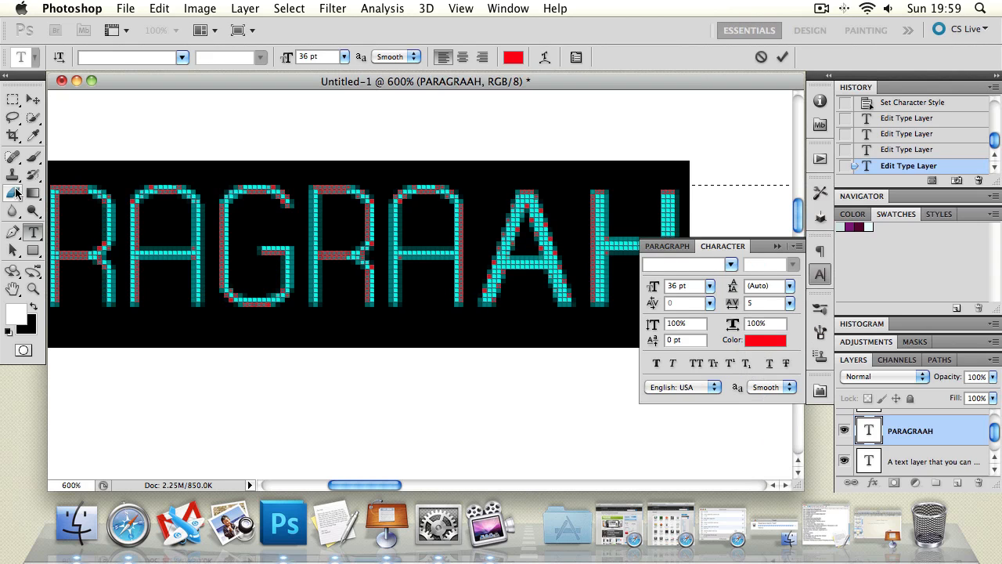
pyautogui.click(790, 303)
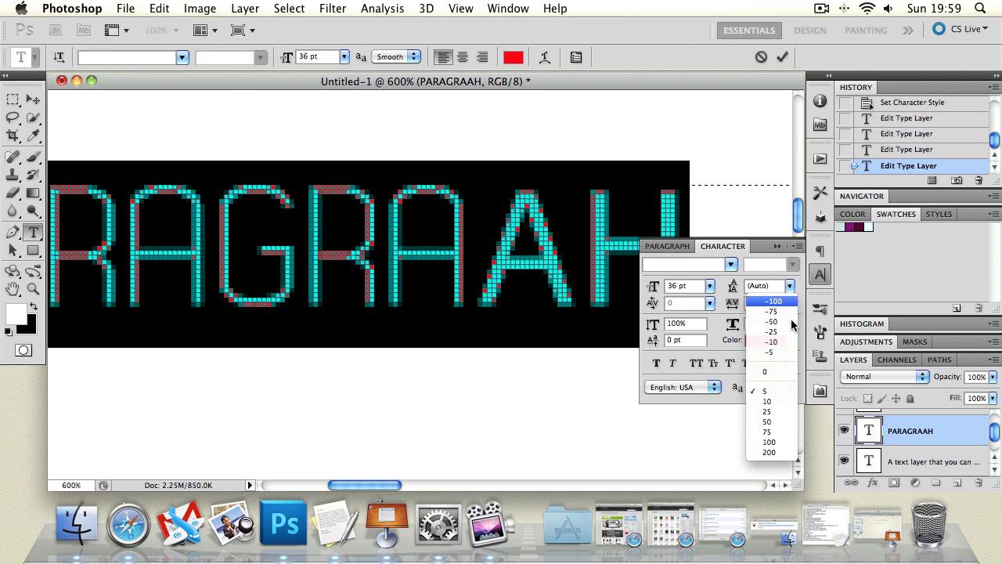
pyautogui.click(771, 427)
pyautogui.click(33, 290)
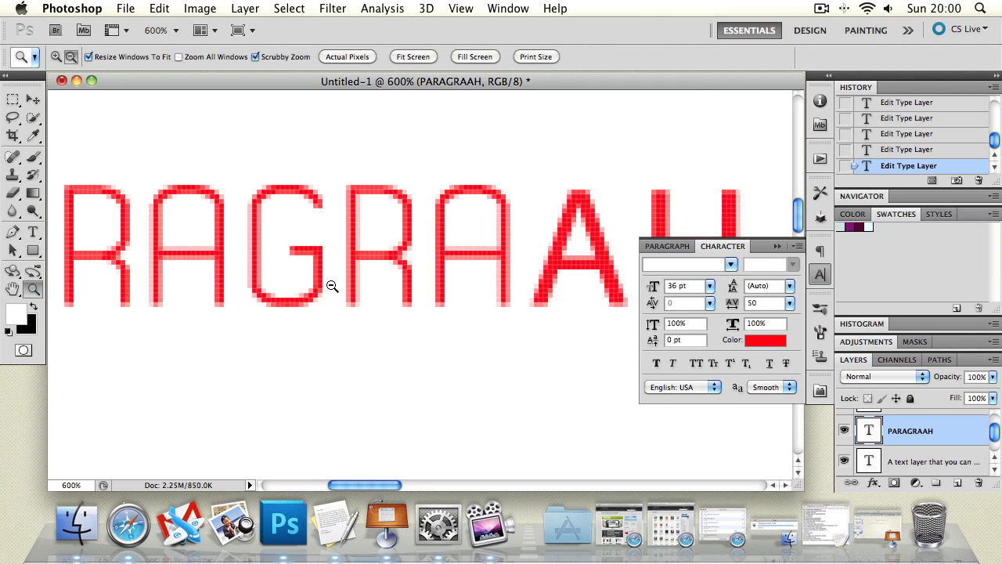
# Undo the type edits back to the red multi-line paragraph text.
pyautogui.keyDown('alt'); pyautogui.click(331, 285); pyautogui.keyUp('alt')
pyautogui.keyDown('alt'); pyautogui.click(331, 285); pyautogui.keyUp('alt')
pyautogui.keyDown('alt'); pyautogui.click(331, 286); pyautogui.keyUp('alt')
pyautogui.keyDown('alt'); pyautogui.click(332, 286); pyautogui.keyUp('alt')
pyautogui.keyDown('alt'); pyautogui.click(331, 286); pyautogui.keyUp('alt')
pyautogui.keyDown('alt'); pyautogui.click(331, 286); pyautogui.keyUp('alt')
pyautogui.keyDown('alt'); pyautogui.click(149, 231); pyautogui.keyUp('alt')
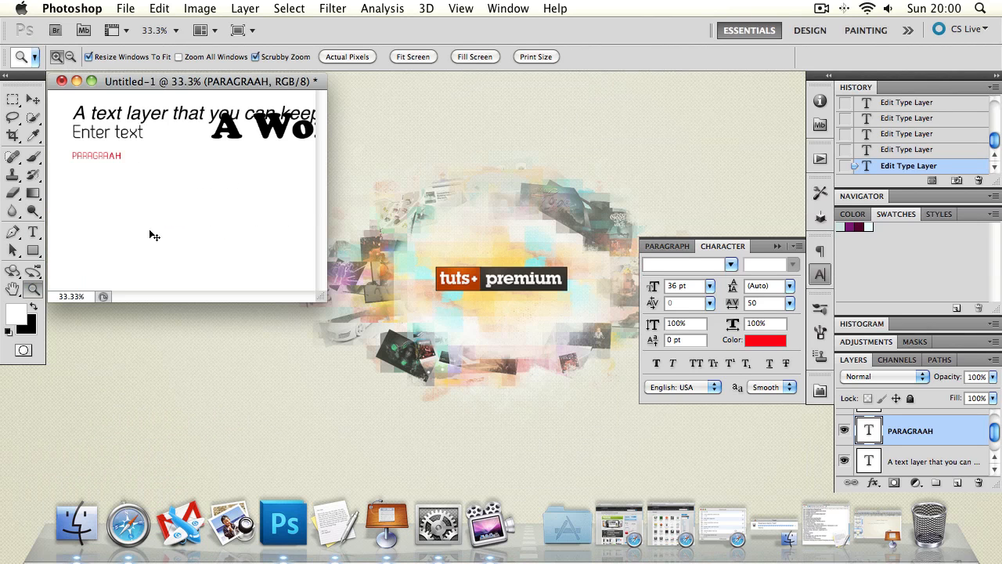
pyautogui.press('super+z')
pyautogui.press('alt+super+z')
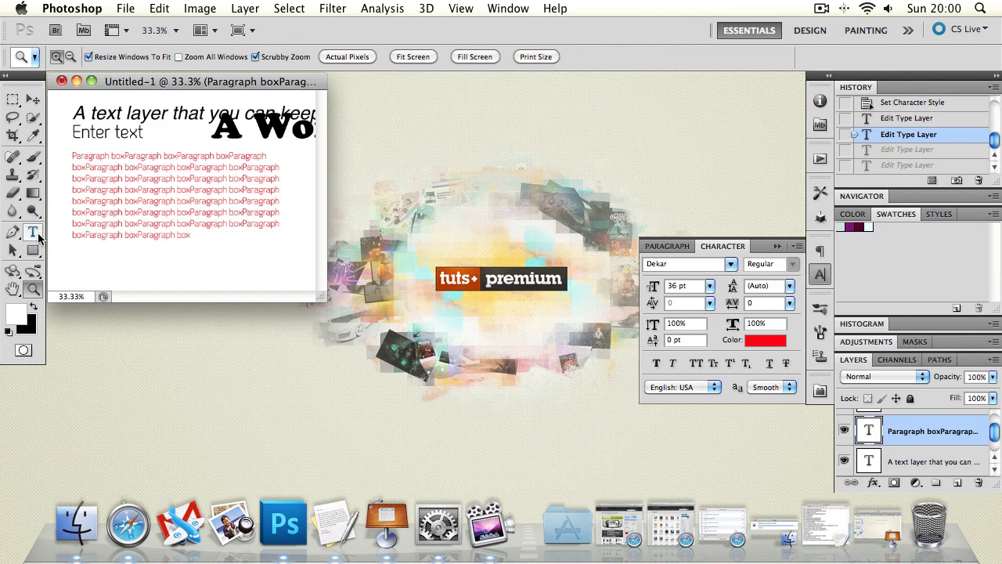
# Set the tracking of all the red paragraph text to 100.
pyautogui.click(33, 232)
pyautogui.click(166, 171)
pyautogui.press('super+a')
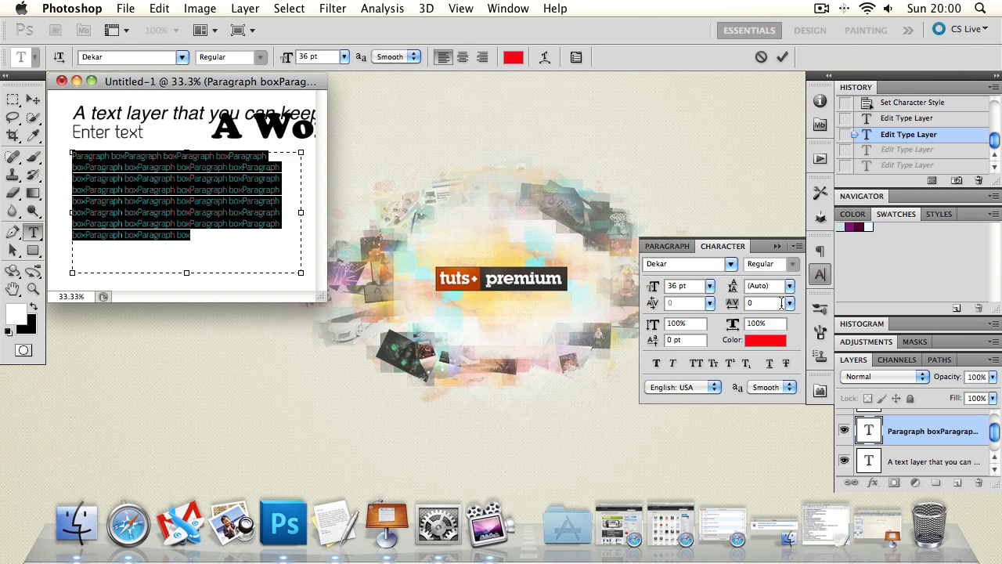
pyautogui.click(789, 303)
pyautogui.click(769, 456)
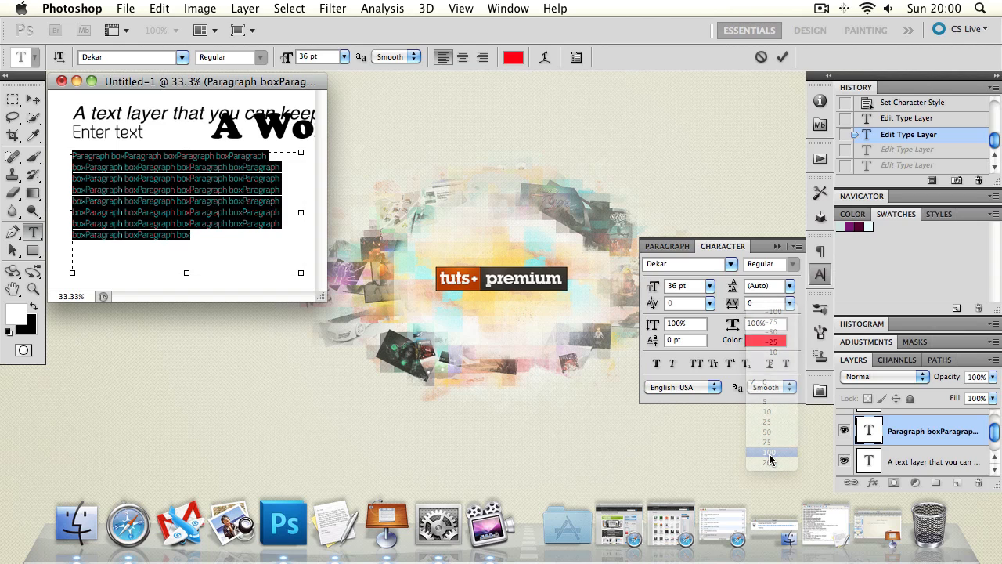
# Try a tracking of 1780 on all the red paragraph text, commit it and undo the tracking edit.
pyautogui.click(116, 169)
pyautogui.press('super+a')
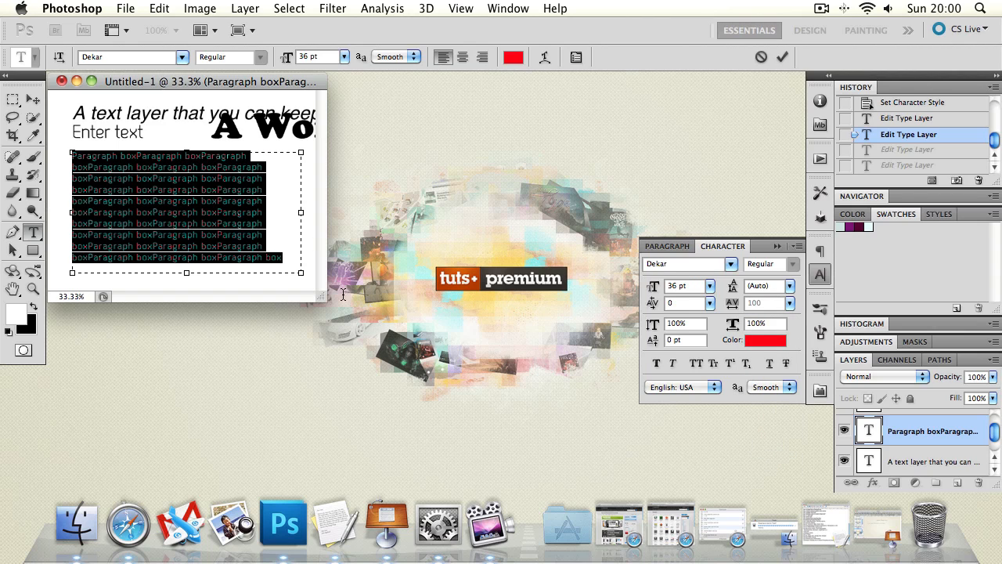
pyautogui.moveTo(735, 310); pyautogui.dragTo(800, 320)
pyautogui.click(112, 200)
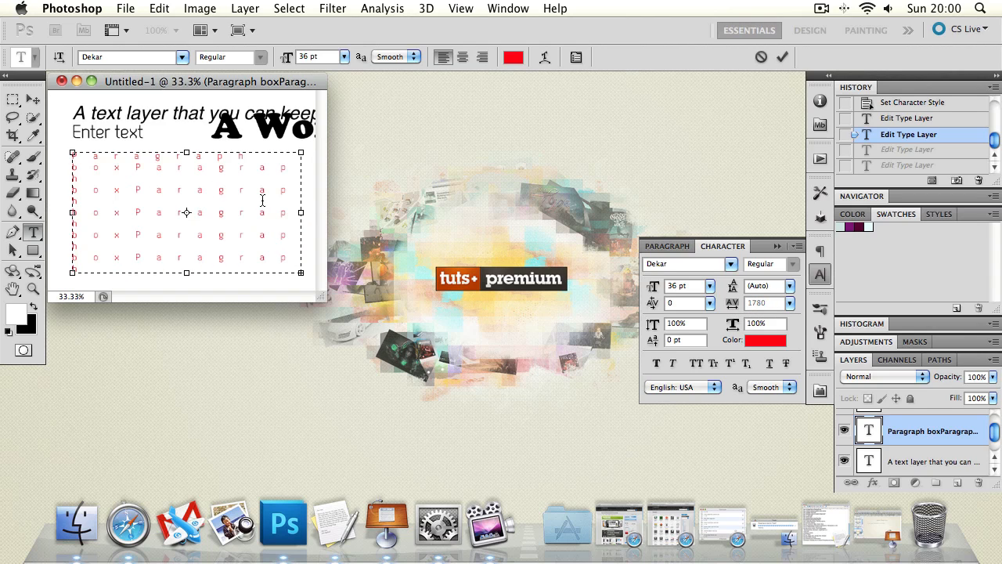
pyautogui.click(33, 99)
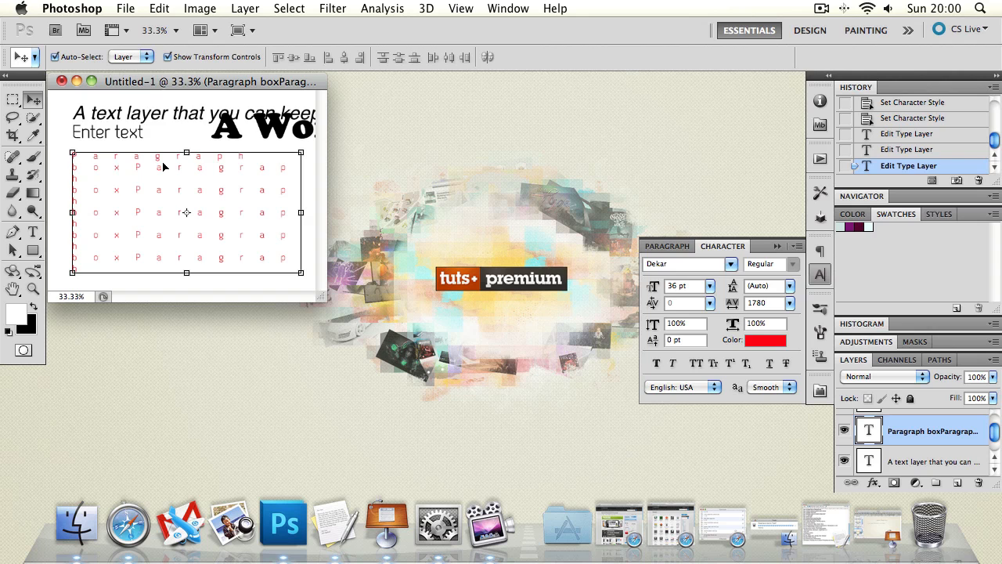
pyautogui.press('super+z')
pyautogui.click(32, 232)
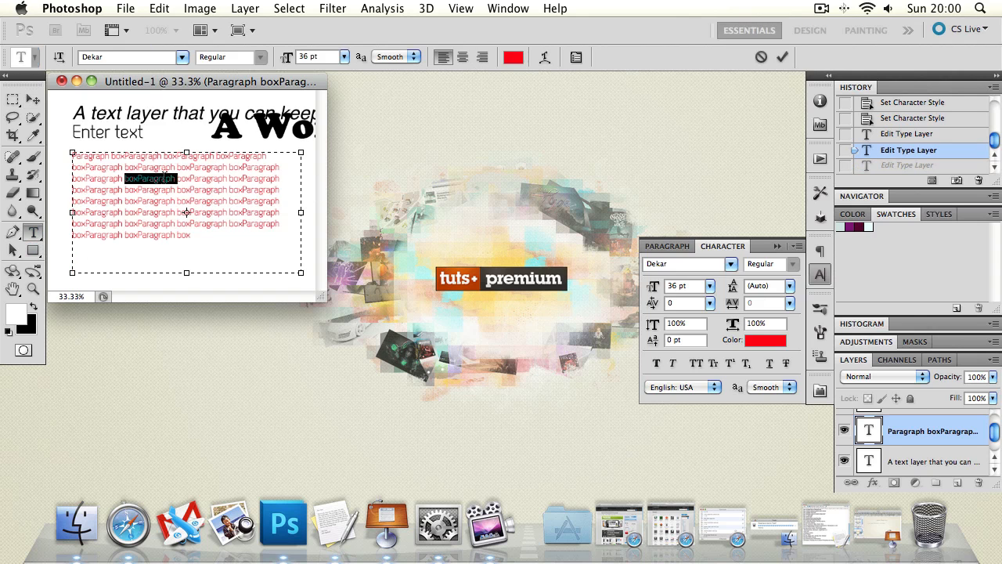
pyautogui.press('super+s')
pyautogui.click(797, 477)
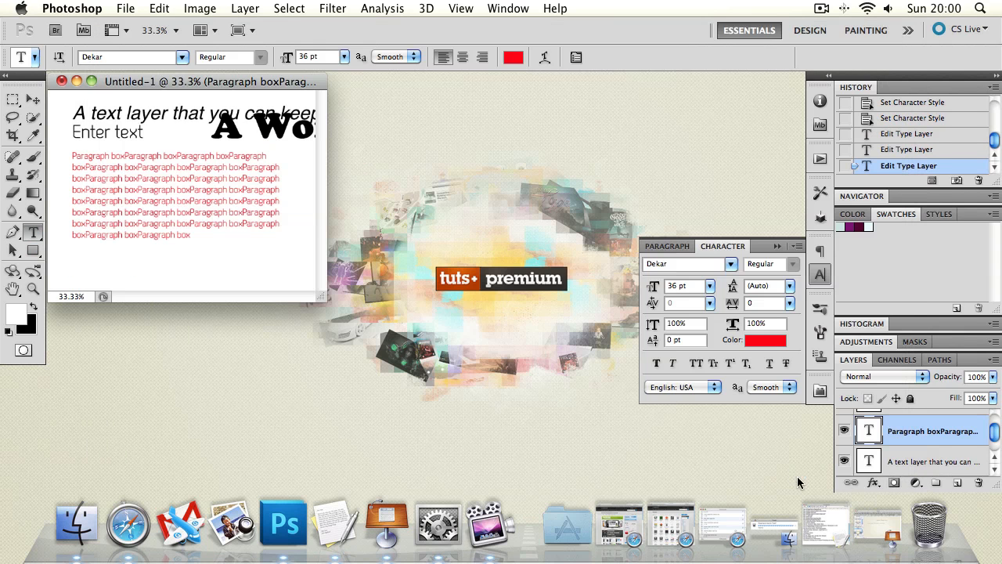
# Try horizontal scales of 336% and 0% on all the red paragraph text and undo the scaling.
pyautogui.click(201, 200)
pyautogui.doubleClick(201, 201)
pyautogui.press('super+a')
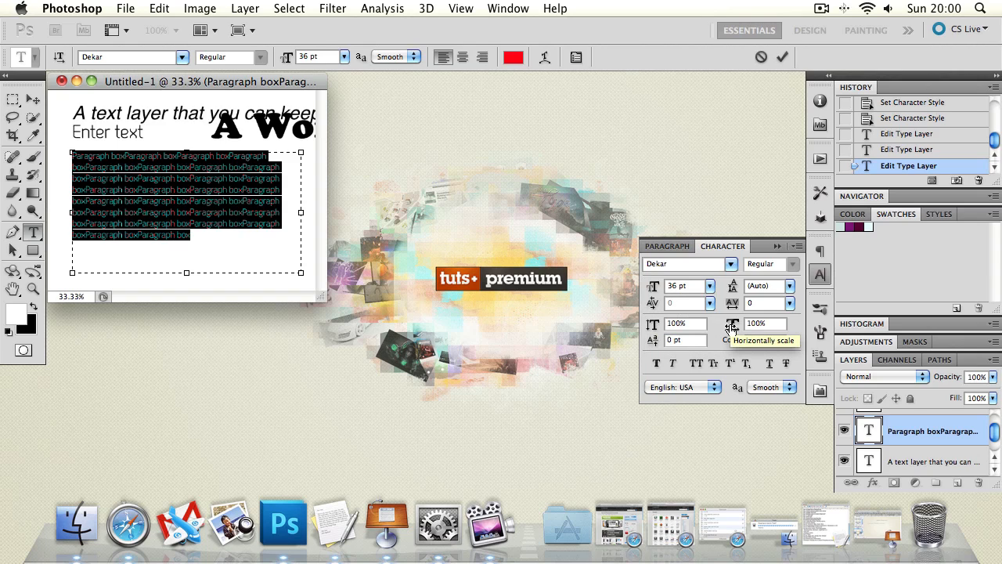
pyautogui.moveTo(730, 329); pyautogui.dragTo(916, 335)
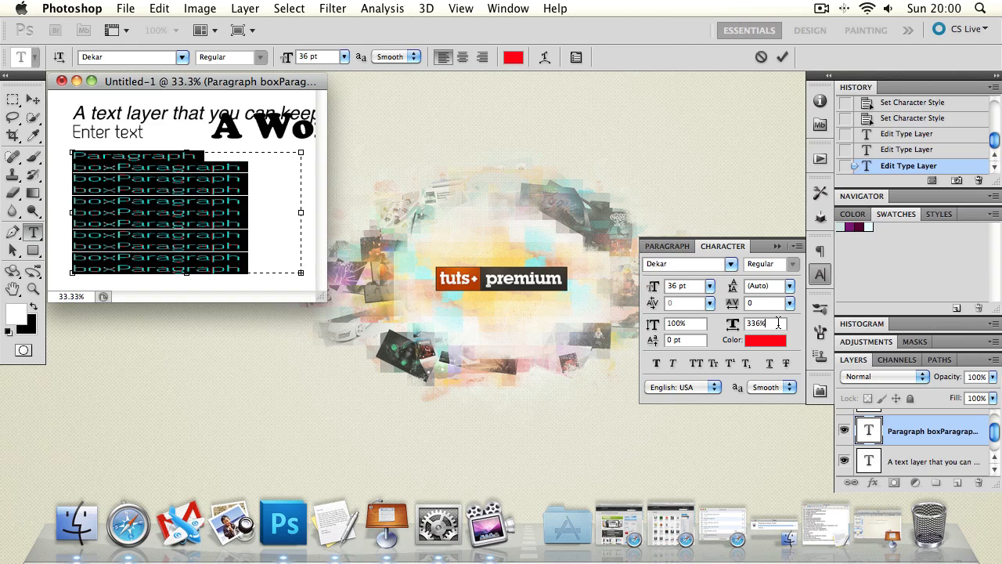
pyautogui.write('0')
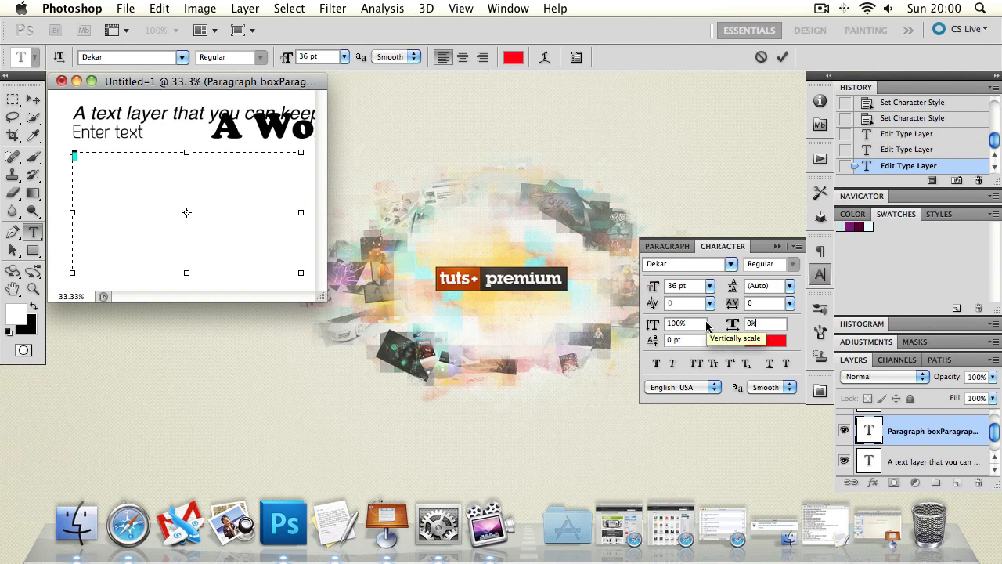
pyautogui.click(33, 101)
pyautogui.click(109, 128)
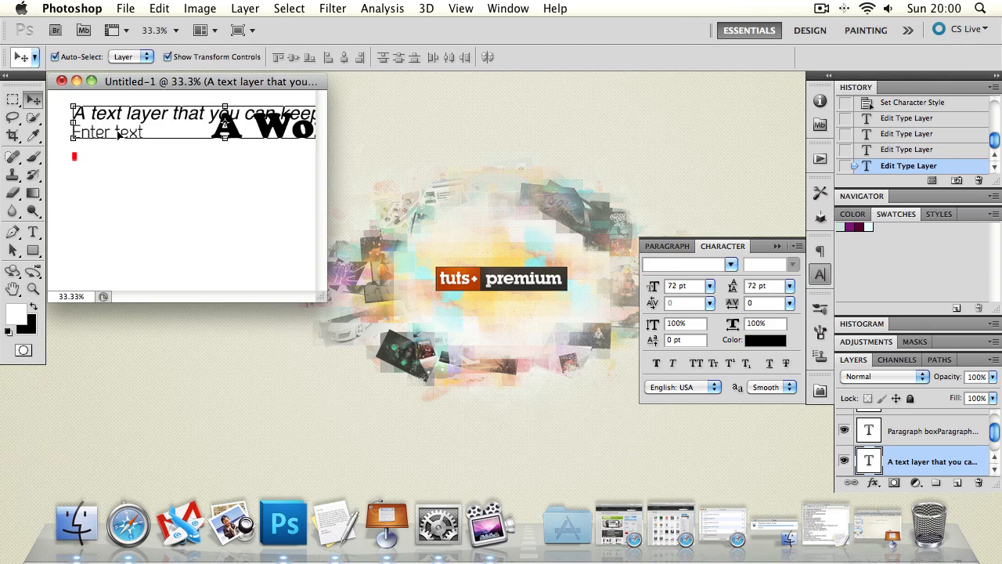
pyautogui.press('super+z')
# Change the colour of the red paragraph text layer to white.
pyautogui.click(33, 231)
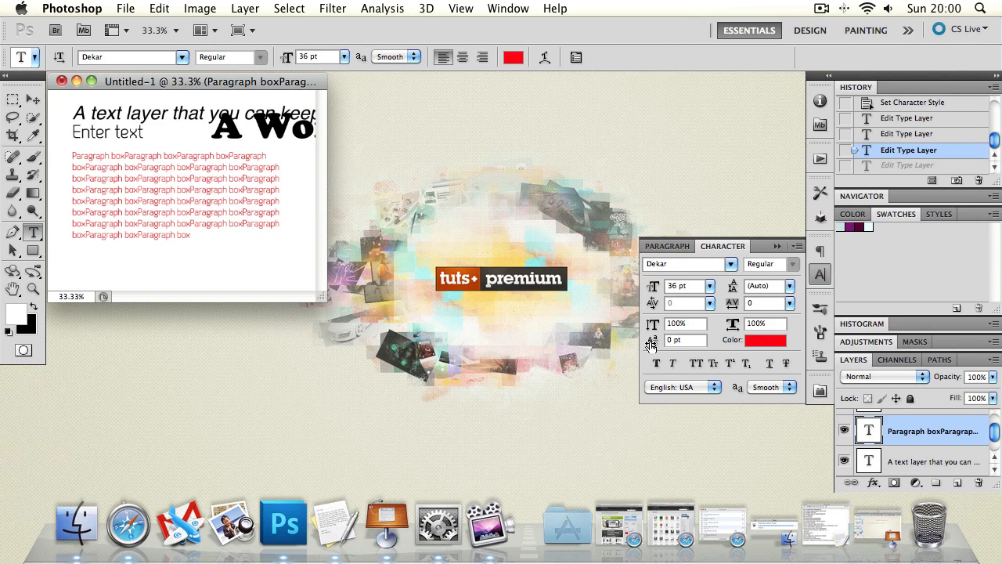
pyautogui.click(766, 340)
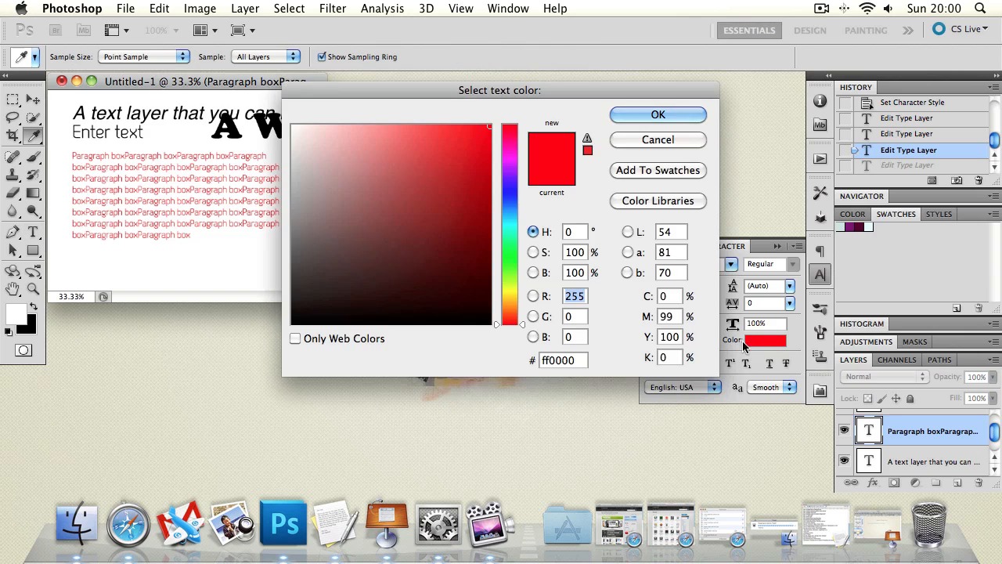
pyautogui.click(294, 127)
pyautogui.click(658, 114)
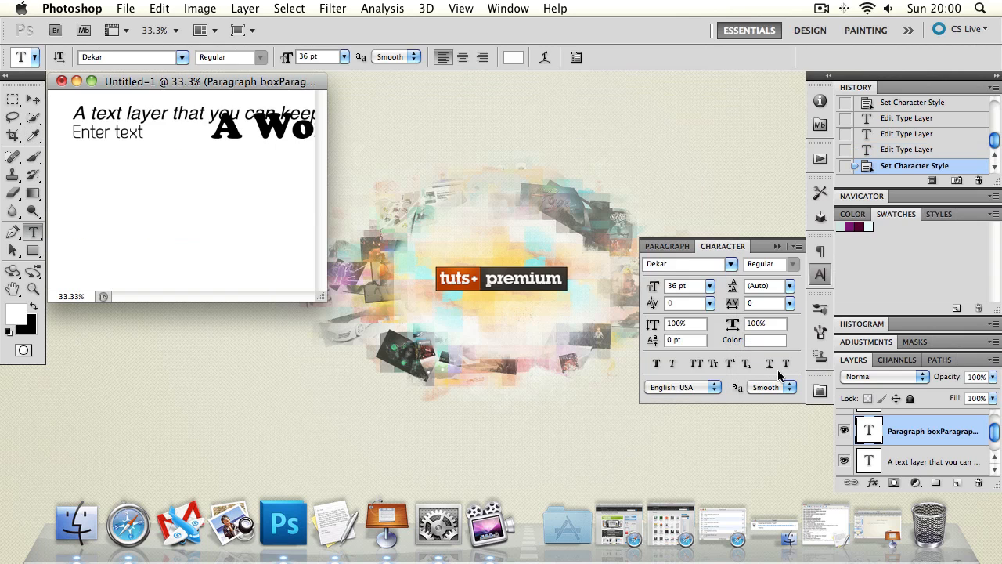
# Change the colour of the paragraph text layer to black.
pyautogui.click(765, 340)
pyautogui.click(421, 267)
pyautogui.moveTo(420, 267); pyautogui.dragTo(493, 326)
pyautogui.click(681, 116)
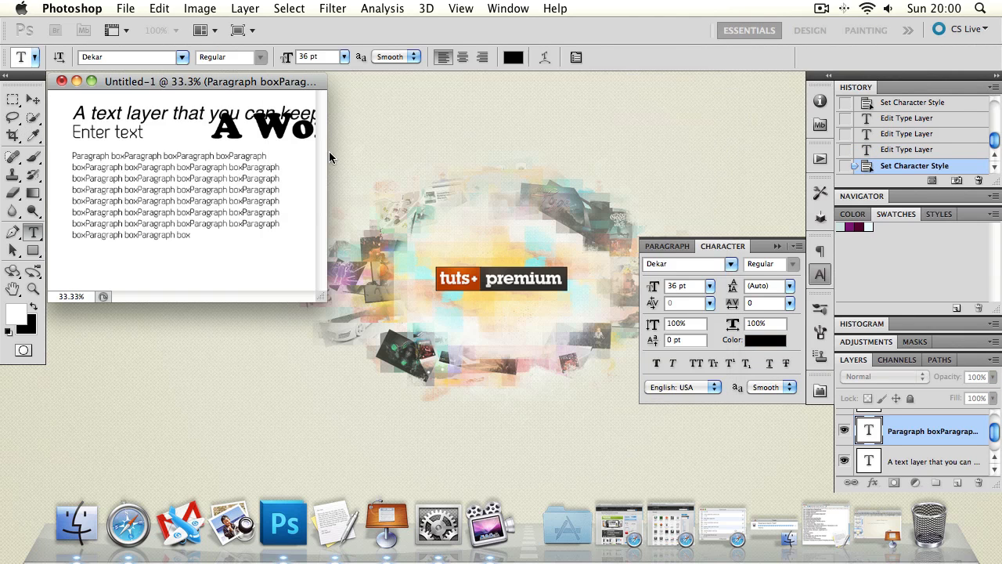
# Delete the paragraph text layer and move the two-line text layer further down the canvas.
pyautogui.click(32, 101)
pyautogui.moveTo(134, 189); pyautogui.dragTo(135, 234)
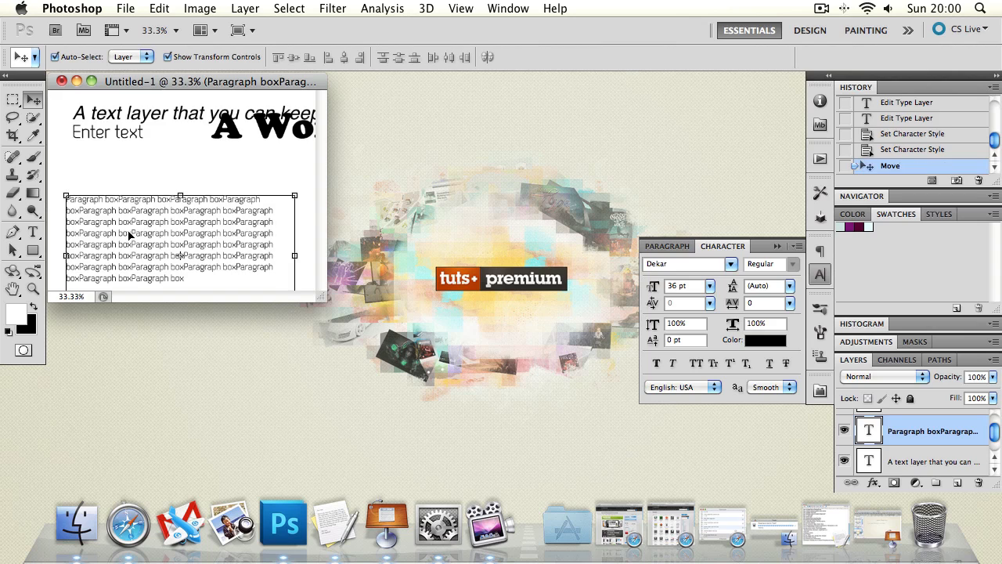
pyautogui.press('Delete')
pyautogui.moveTo(114, 119); pyautogui.dragTo(111, 209)
# Set the baseline shift of the word "layer" in the first line of the two-line text to 182 pt.
pyautogui.press('t')
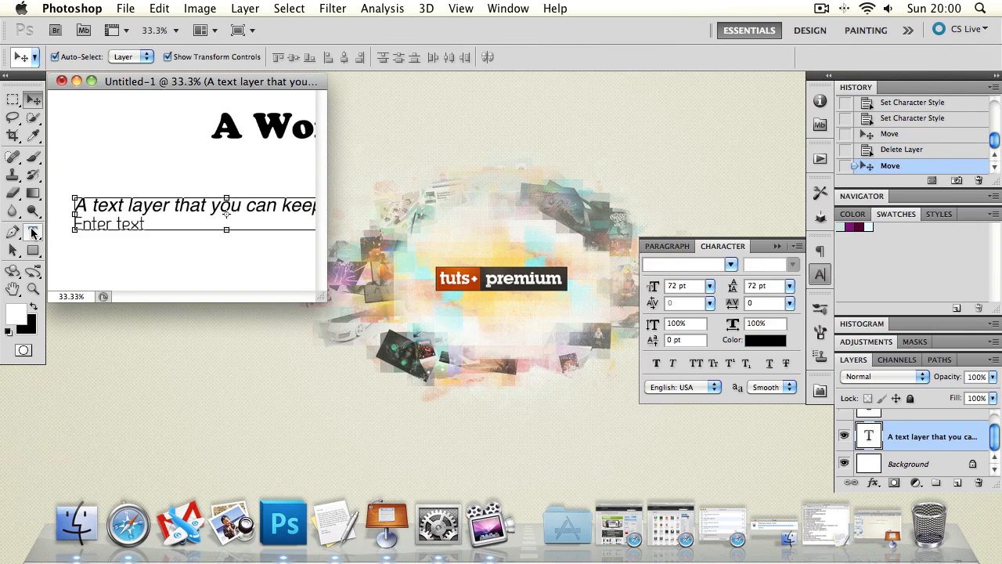
pyautogui.doubleClick(168, 205)
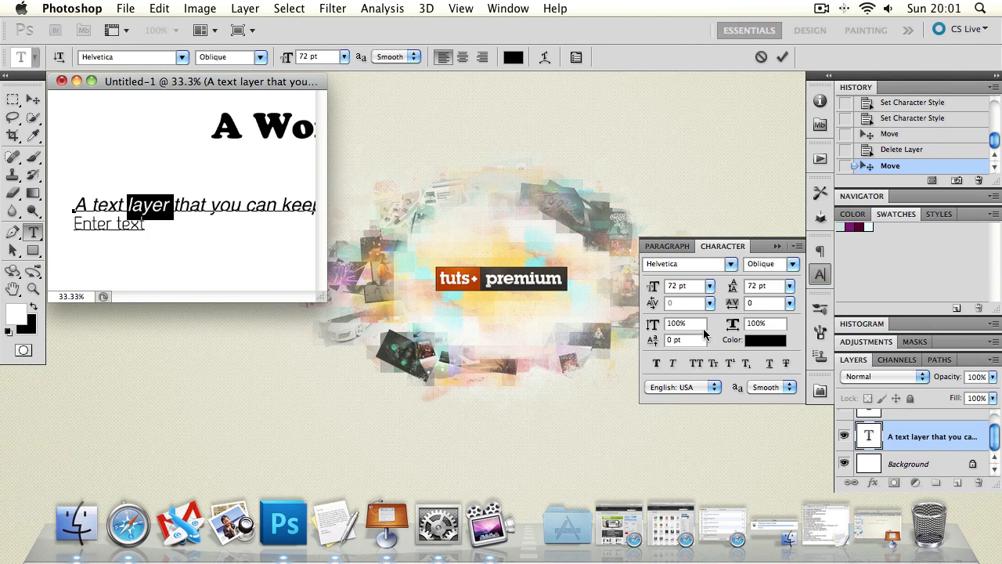
pyautogui.moveTo(649, 342); pyautogui.dragTo(792, 347)
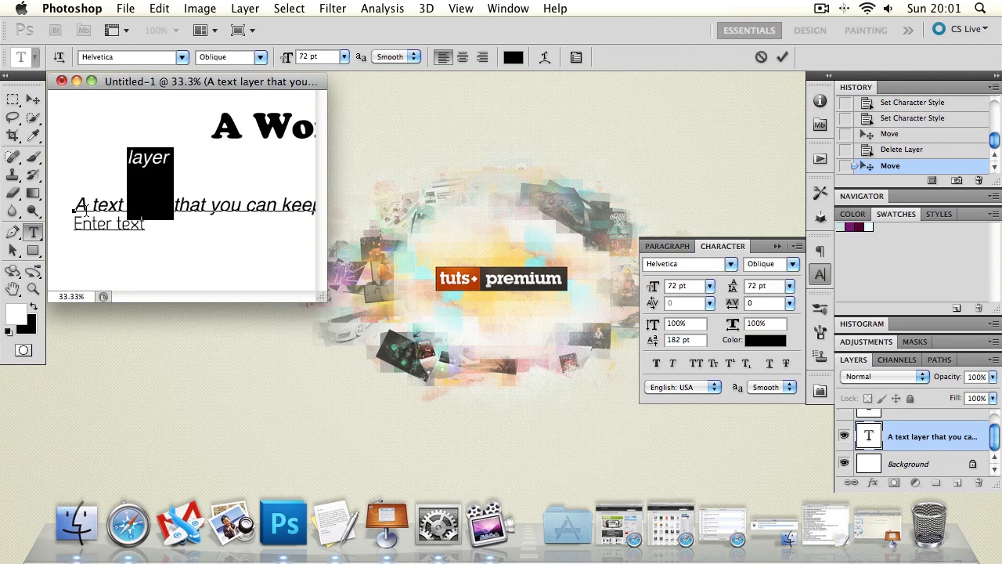
# Replace all the text of the two-line layer with "Hello this woah this has gone".
pyautogui.doubleClick(86, 211)
pyautogui.press('super+a')
pyautogui.write('A')
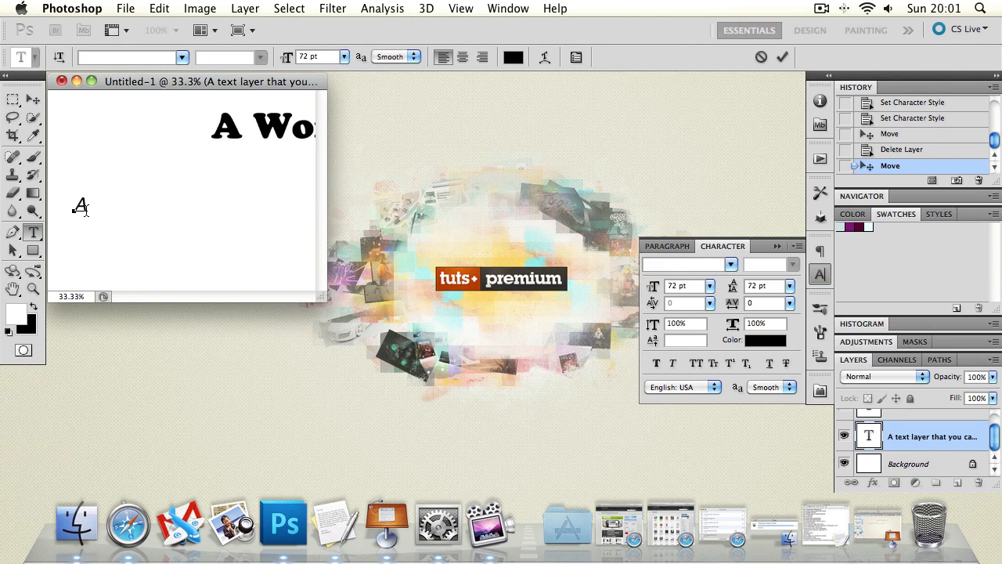
pyautogui.write('ello this')
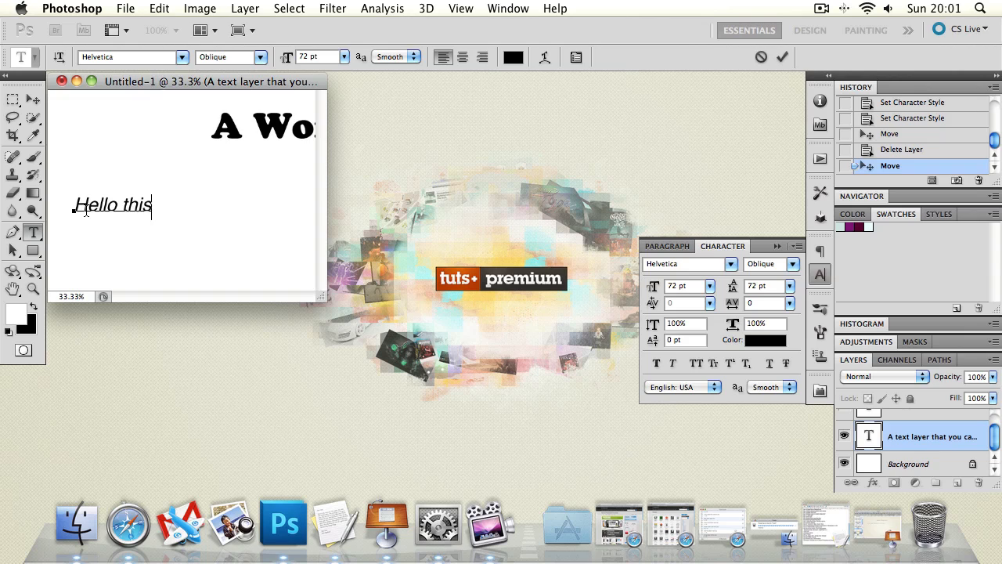
pyautogui.write(' woah this has gone')
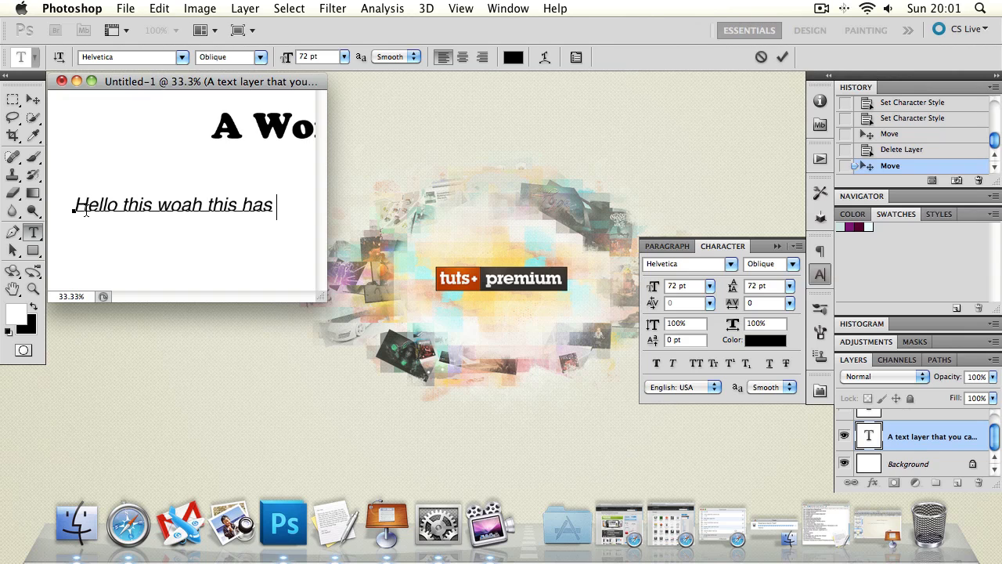
# Set the baseline shift of the word "woah" to 324 pt and move the text layer slightly down the canvas.
pyautogui.doubleClick(189, 202)
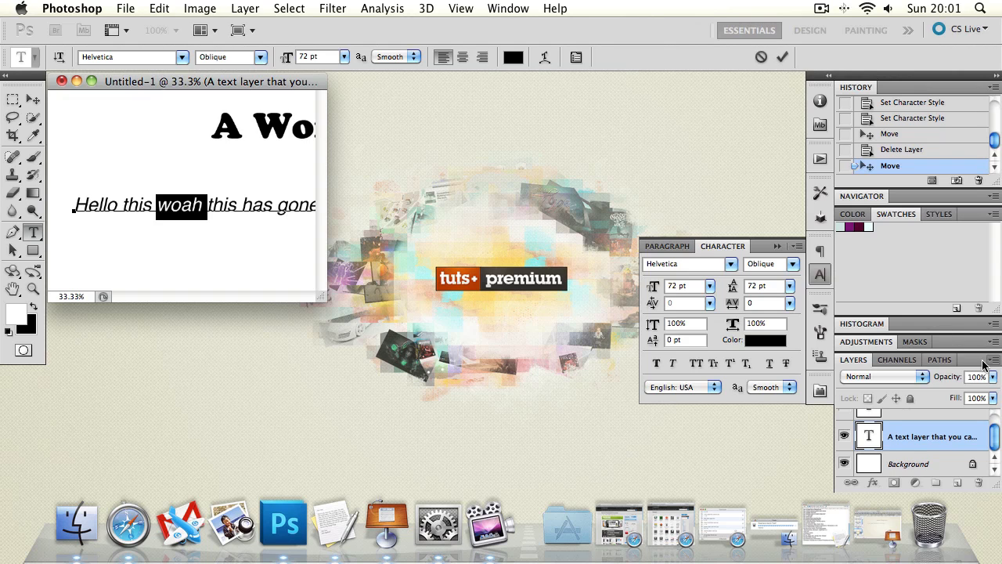
pyautogui.moveTo(654, 340); pyautogui.dragTo(909, 350)
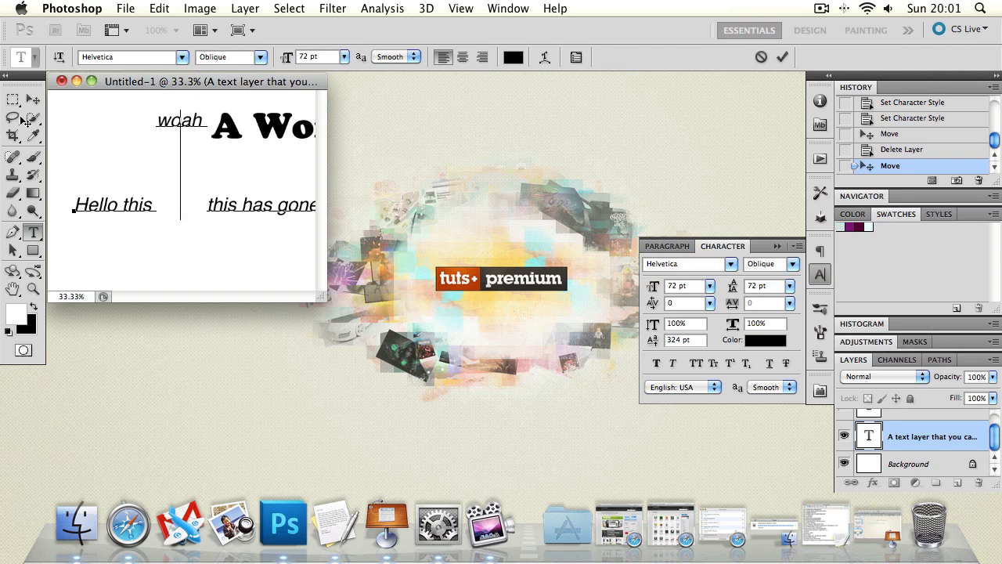
pyautogui.click(32, 99)
pyautogui.moveTo(178, 125); pyautogui.dragTo(168, 151)
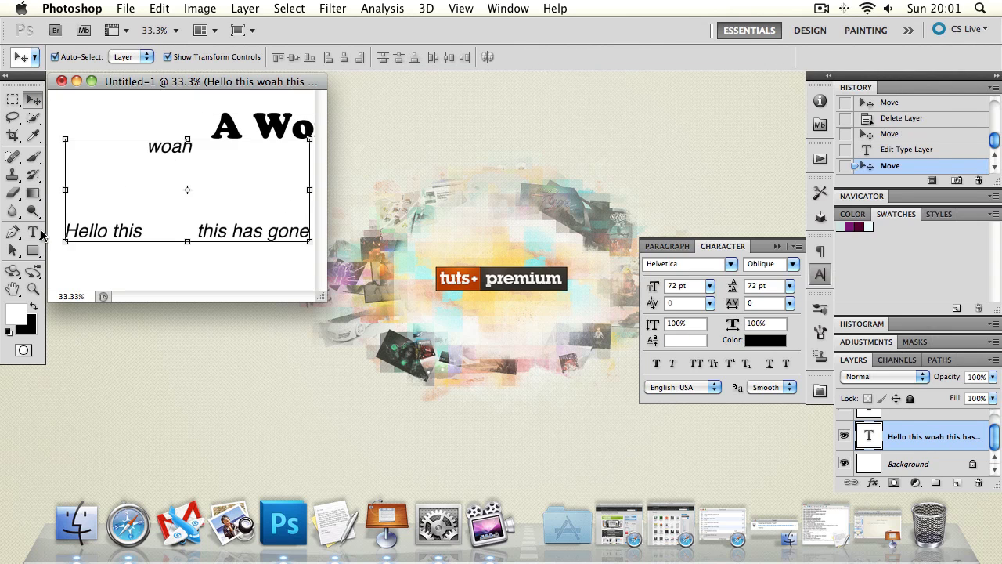
pyautogui.click(33, 231)
pyautogui.doubleClick(160, 146)
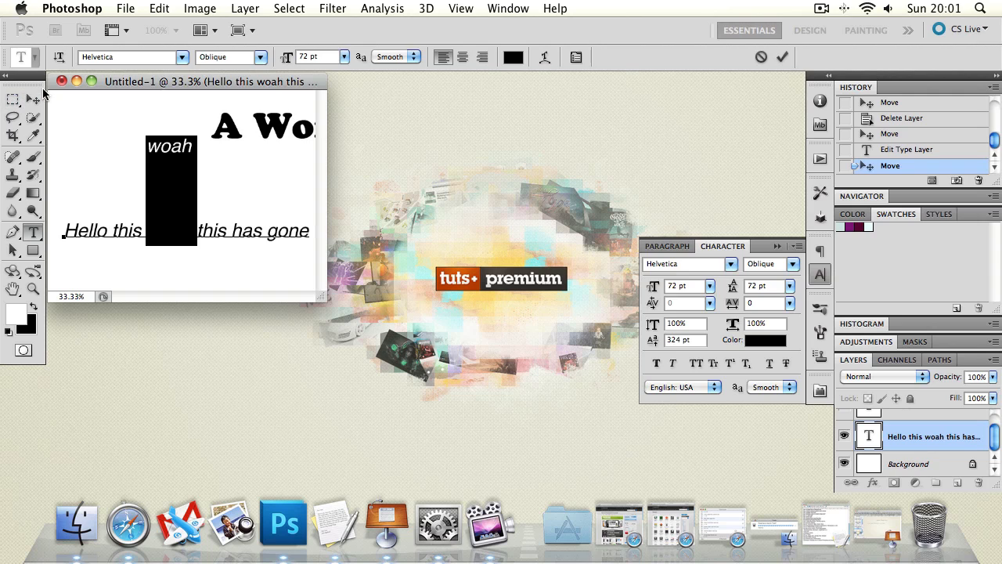
pyautogui.click(32, 100)
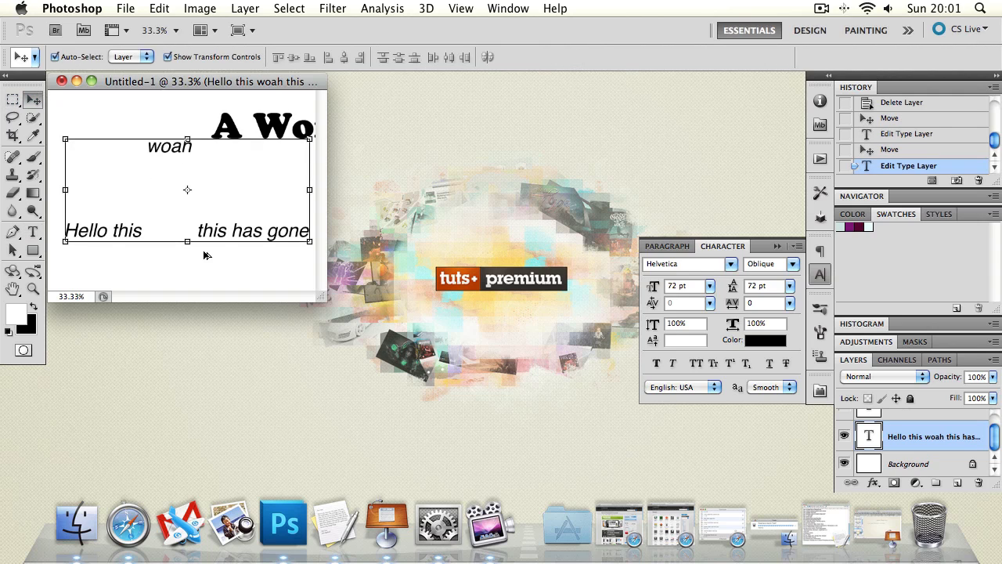
# Step back through the history to before the paragraph text layer was deleted, and move that layer up beneath the two-line text.
pyautogui.press('super+alt+z')
pyautogui.press('super+alt+z')
pyautogui.press('super+alt+z')
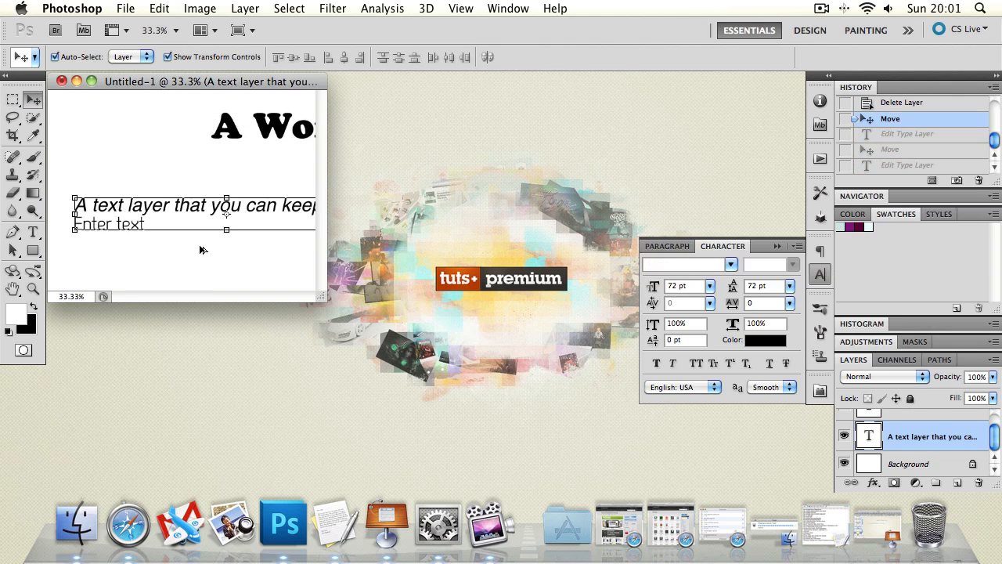
pyautogui.press('super+alt+z')
pyautogui.press('super+alt+z')
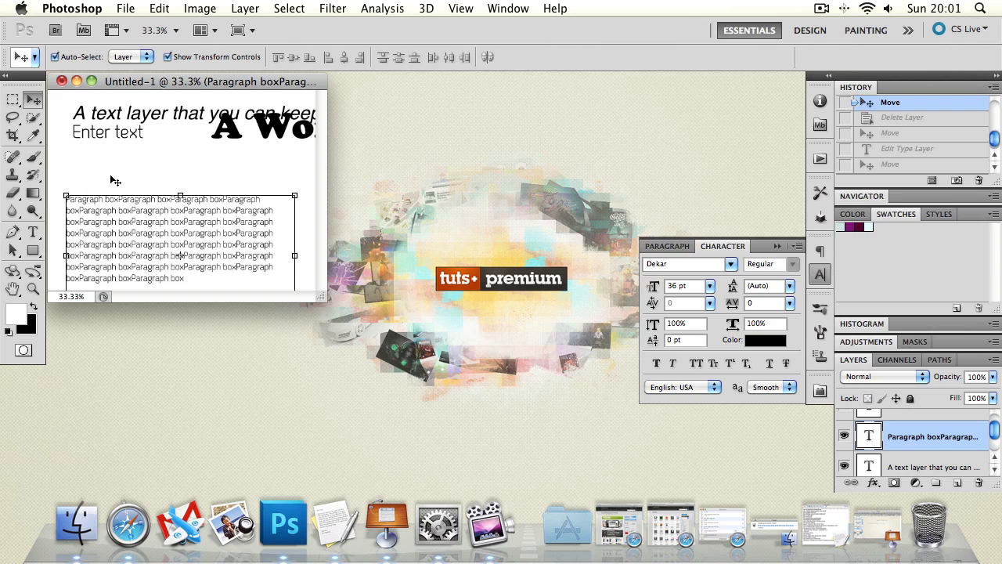
pyautogui.moveTo(115, 181); pyautogui.dragTo(78, 138)
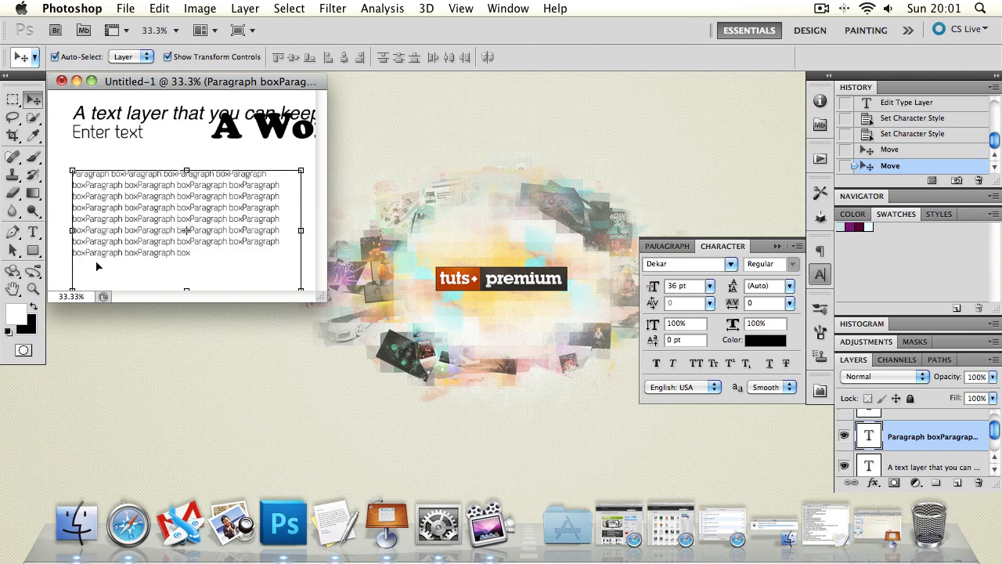
# Apply Faux Bold to the entire paragraph text and commit the edit.
pyautogui.click(33, 232)
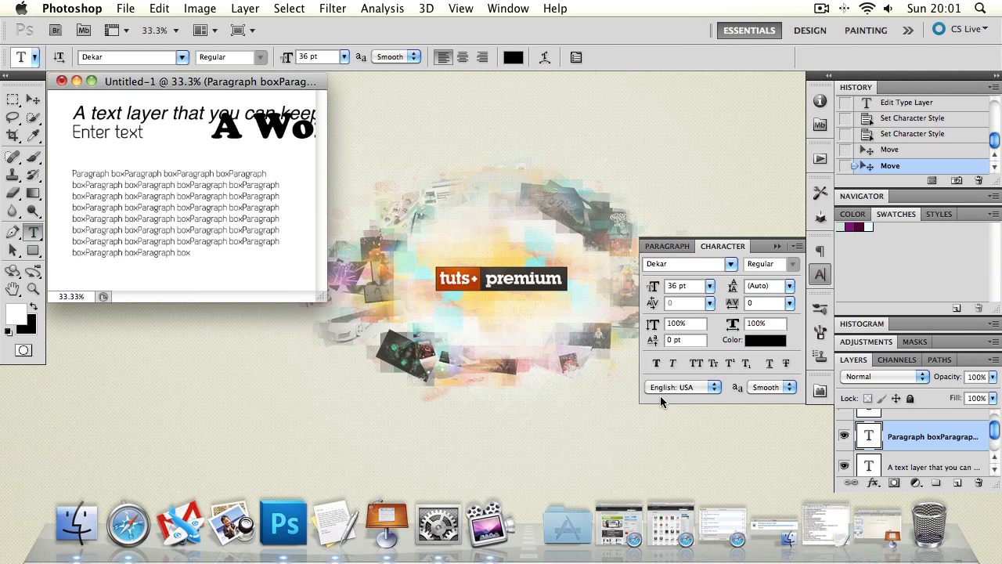
pyautogui.doubleClick(153, 185)
pyautogui.hotkey('ctrl', 'a')
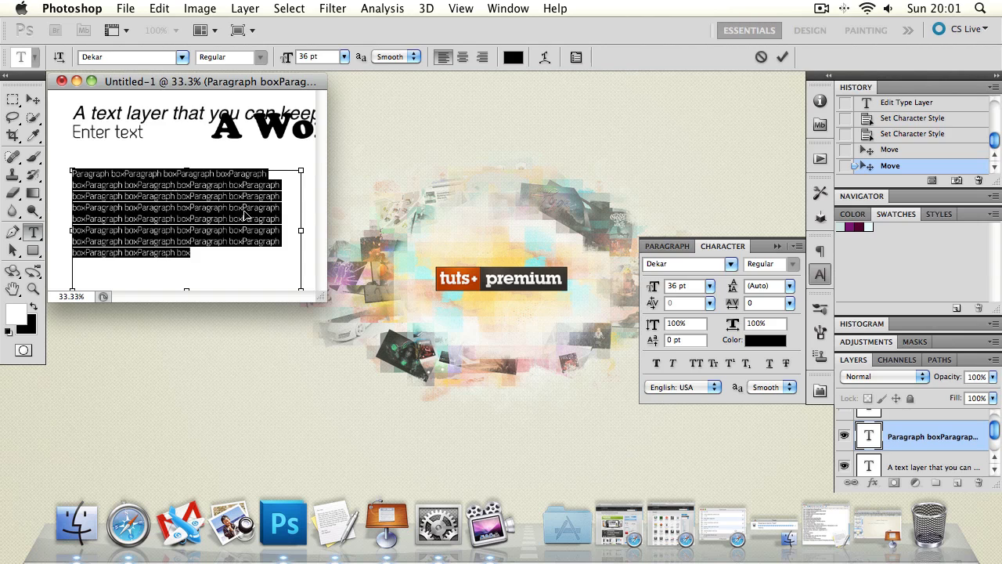
pyautogui.click(661, 367)
pyautogui.click(658, 365)
pyautogui.click(33, 99)
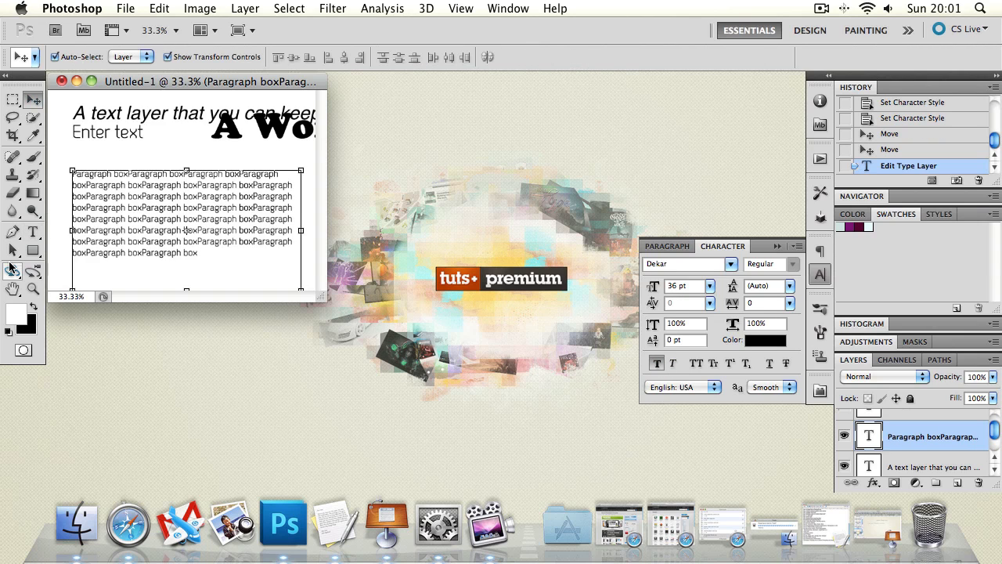
# Remove Faux Bold from the entire paragraph text while viewing the document at 100%.
pyautogui.doubleClick(33, 289)
pyautogui.click(33, 231)
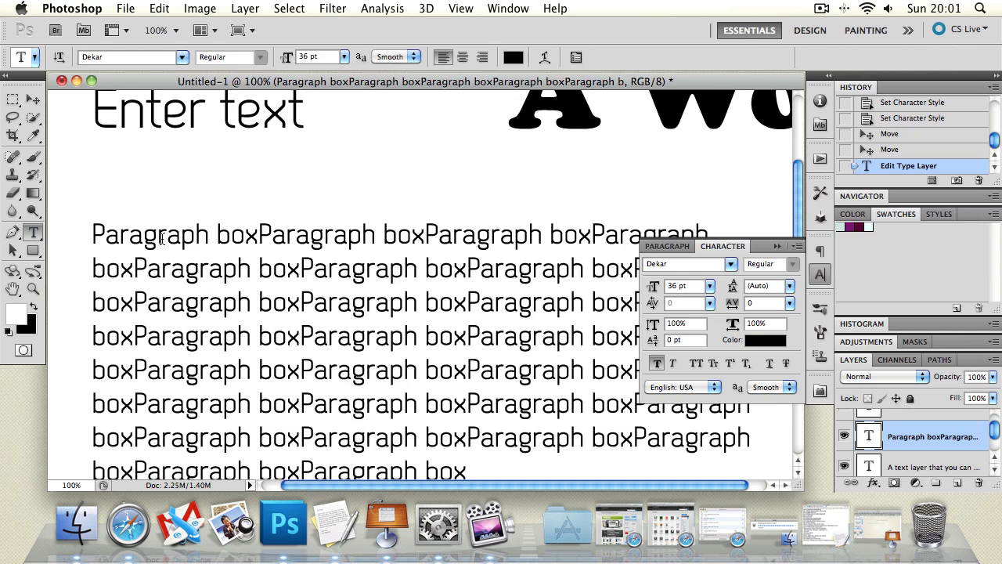
pyautogui.doubleClick(167, 237)
pyautogui.press('super+a')
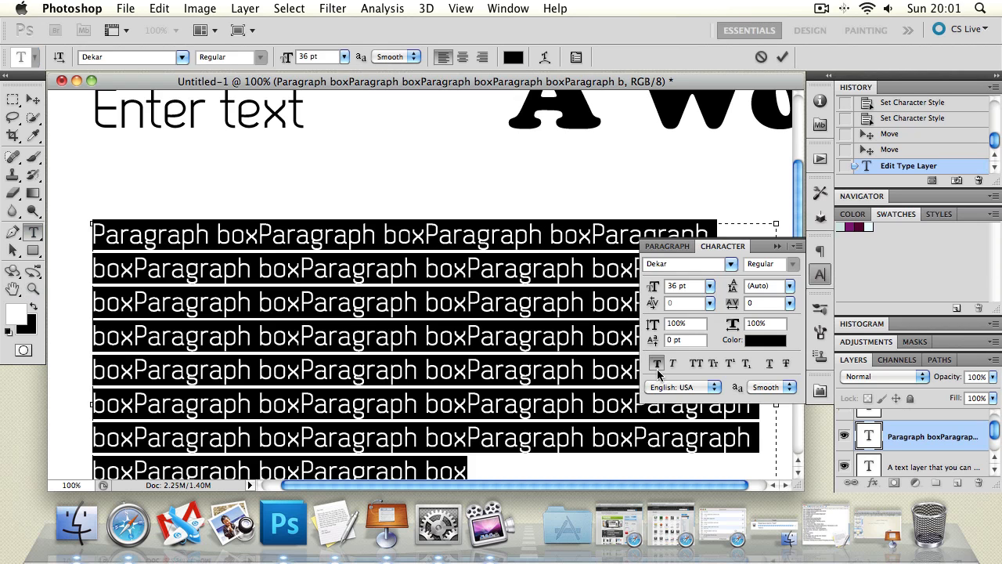
pyautogui.click(656, 362)
# Reapply Faux Bold to the whole paragraph text and turn it off again.
pyautogui.doubleClick(368, 335)
pyautogui.press('super+a')
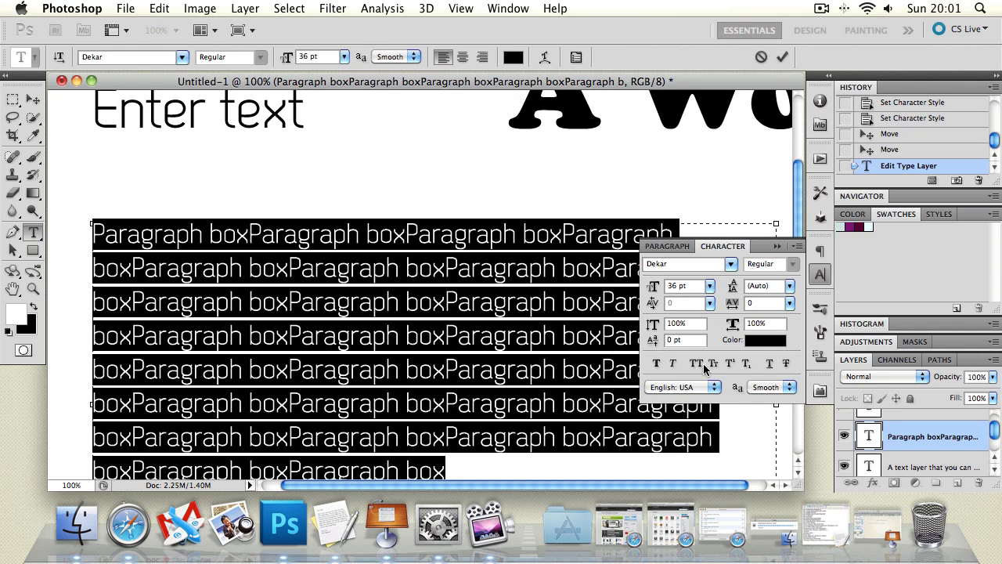
pyautogui.click(656, 363)
pyautogui.click(505, 336)
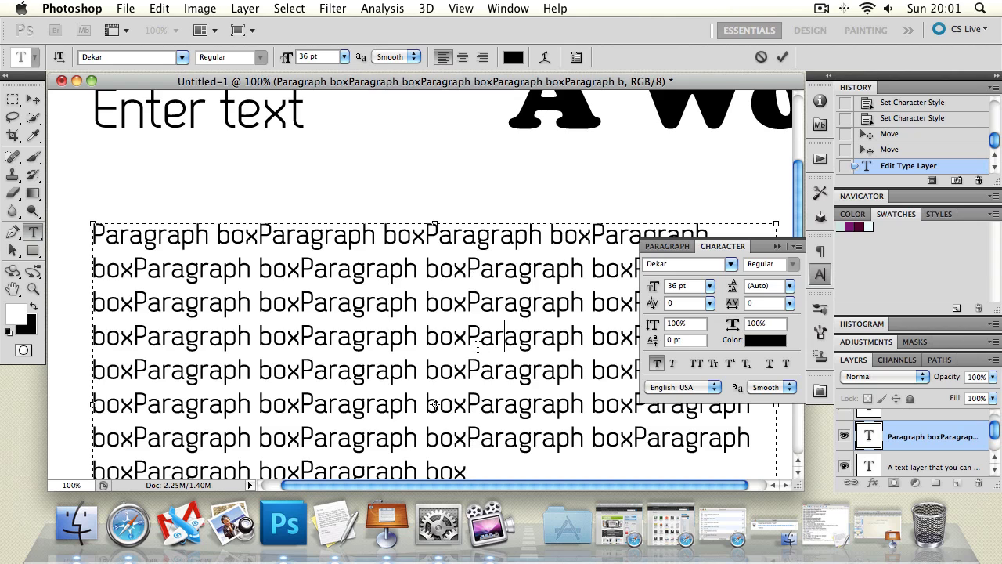
pyautogui.press('super+a')
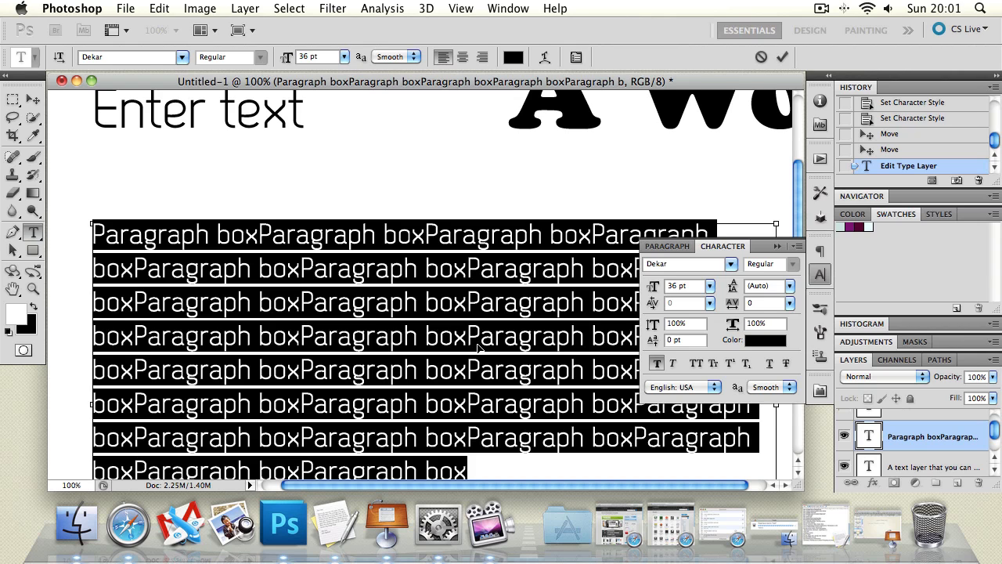
pyautogui.click(655, 362)
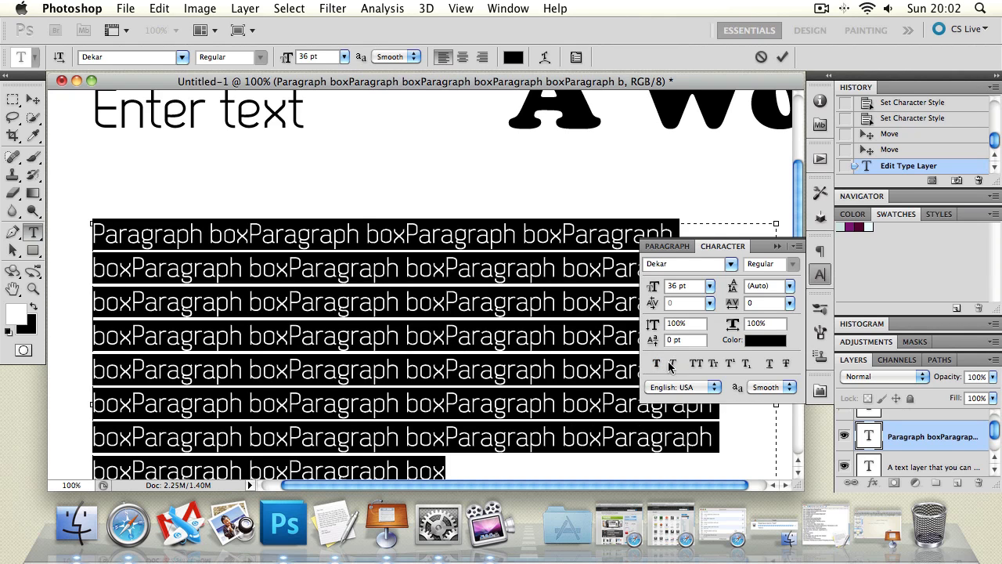
# Try Faux Italic on the whole paragraph text and turn it off again.
pyautogui.click(672, 363)
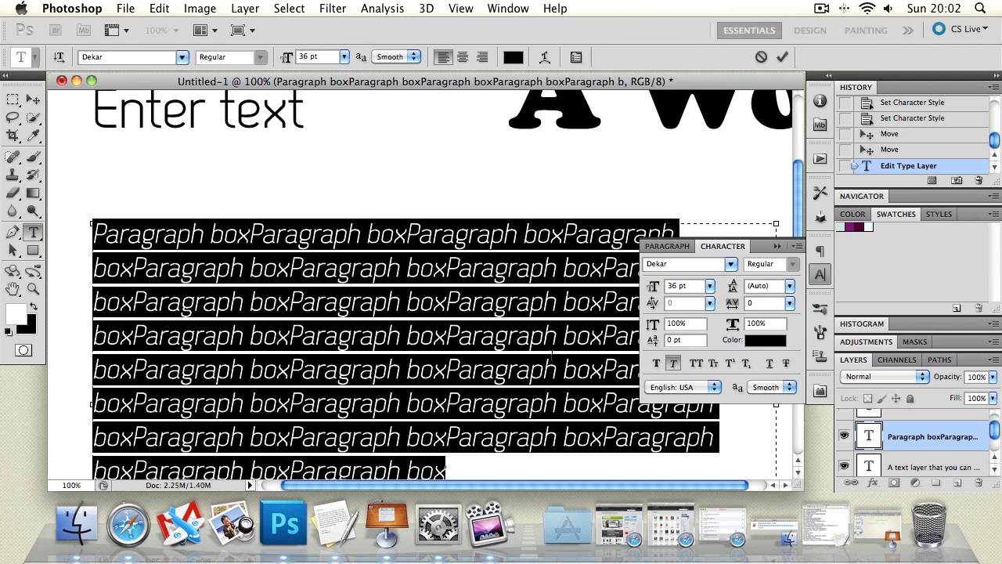
pyautogui.click(552, 354)
pyautogui.tripleClick(552, 354)
pyautogui.click(673, 363)
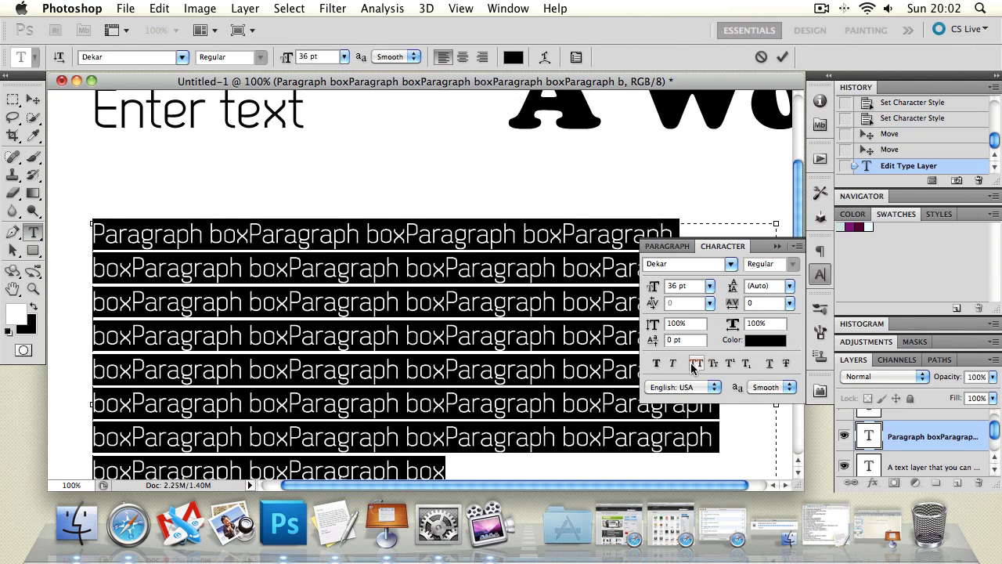
# Try All Caps and Small Caps in turn on the paragraph text, switching each one off again.
pyautogui.click(695, 364)
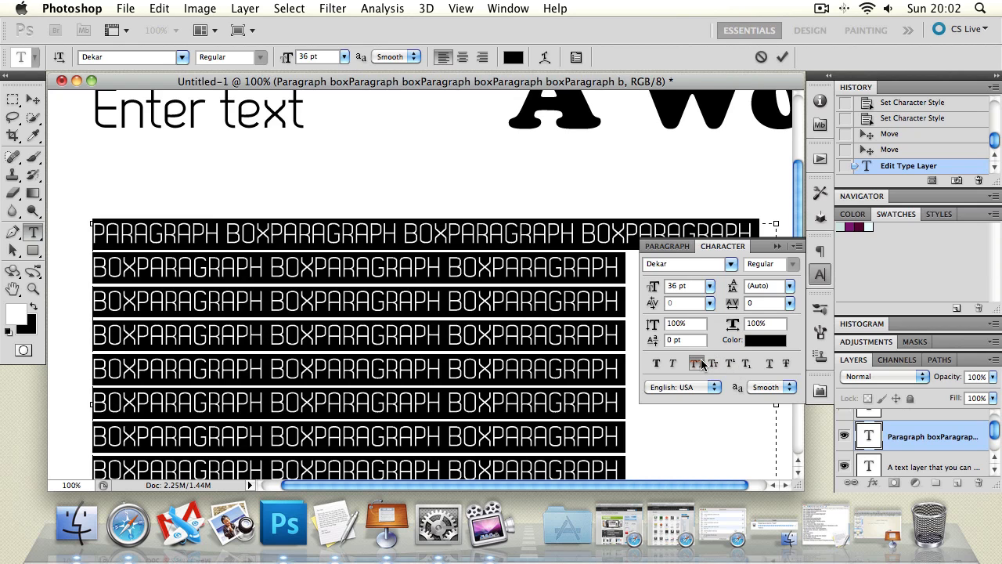
pyautogui.click(697, 363)
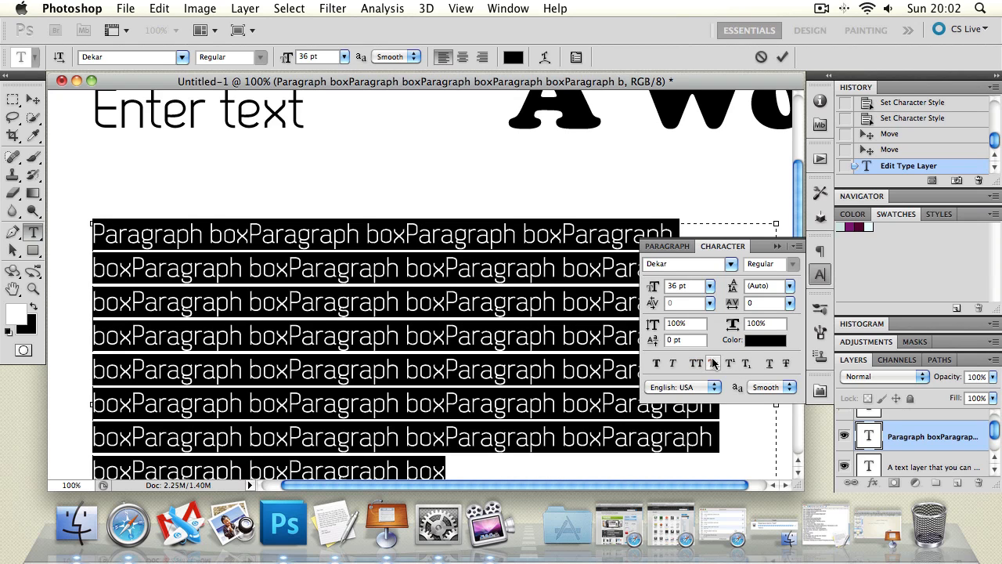
pyautogui.click(714, 363)
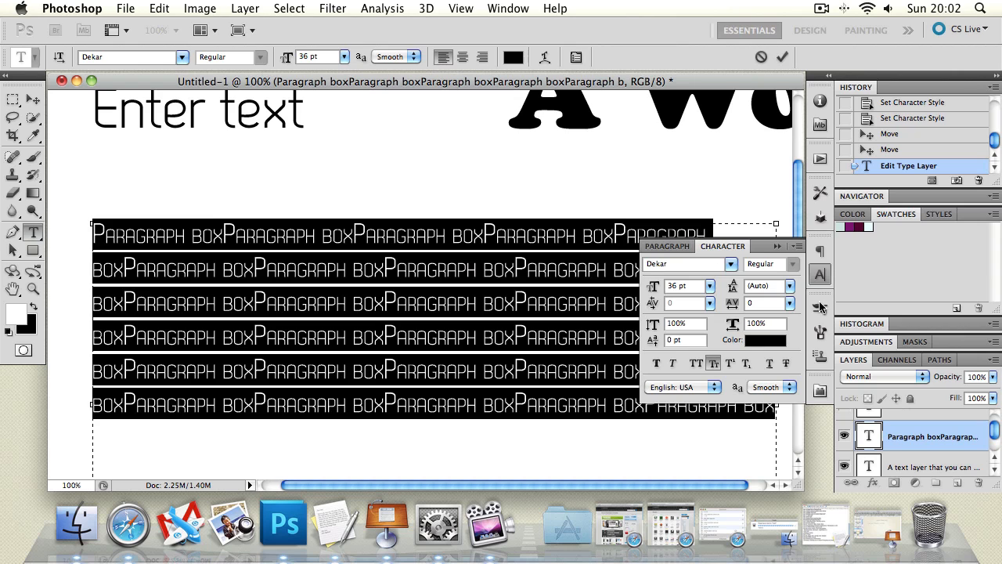
pyautogui.click(714, 364)
pyautogui.click(33, 99)
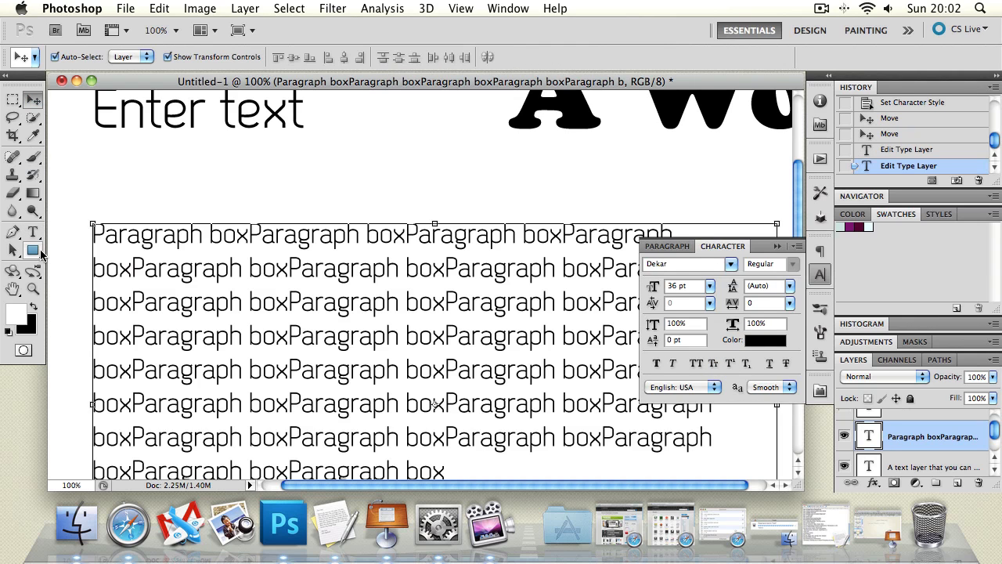
# Add a point text "H20" above the paragraph and make its "2" a subscript.
pyautogui.click(33, 233)
pyautogui.click(404, 184)
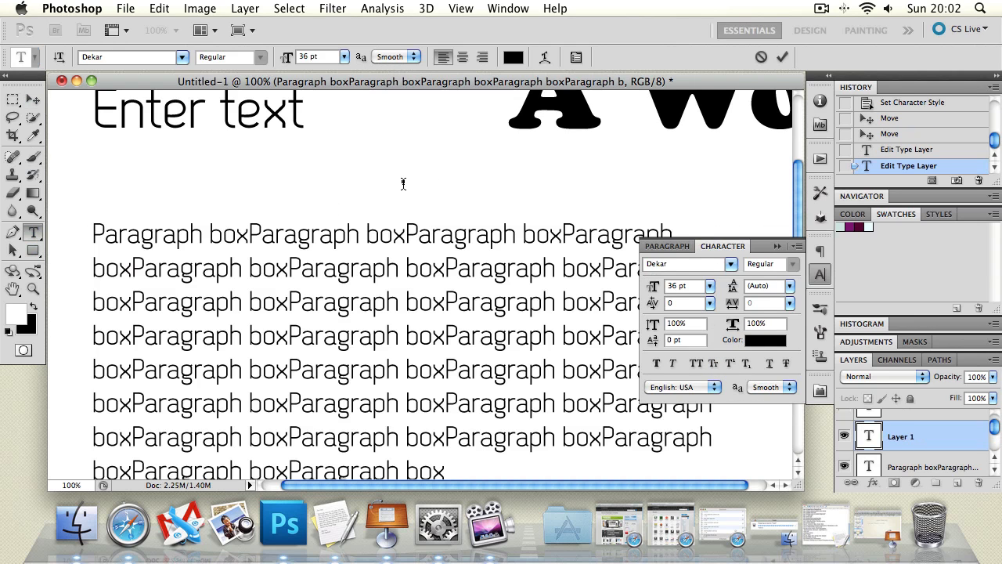
pyautogui.write('H2')
pyautogui.press('BackSpace')
pyautogui.write('0')
pyautogui.moveTo(432, 179); pyautogui.dragTo(419, 176)
pyautogui.click(745, 364)
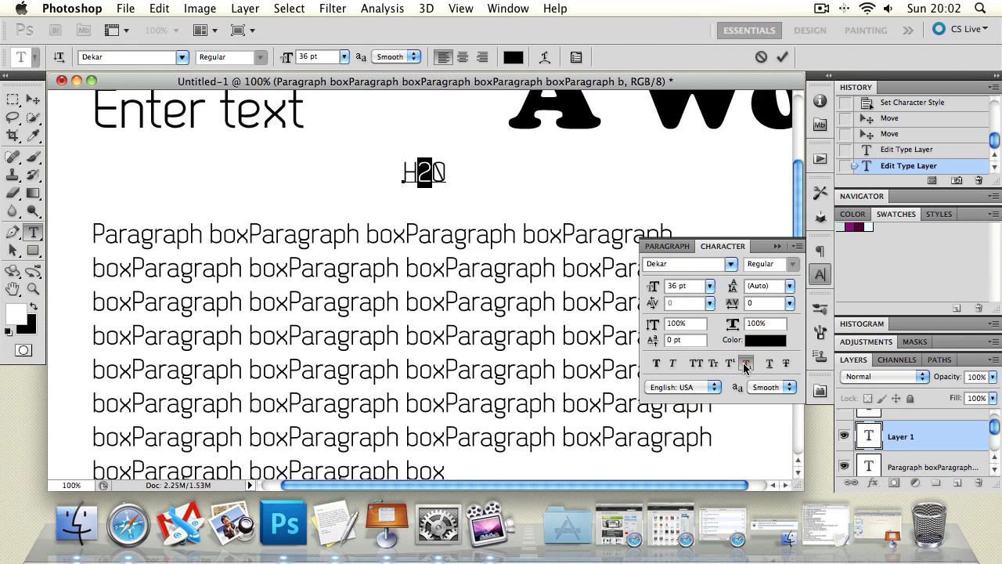
# Change the "2" in "H20" to superscript, commit the text, and undo the creation of that layer.
pyautogui.click(418, 187)
pyautogui.moveTo(431, 182); pyautogui.dragTo(419, 177)
pyautogui.click(730, 363)
pyautogui.click(403, 171)
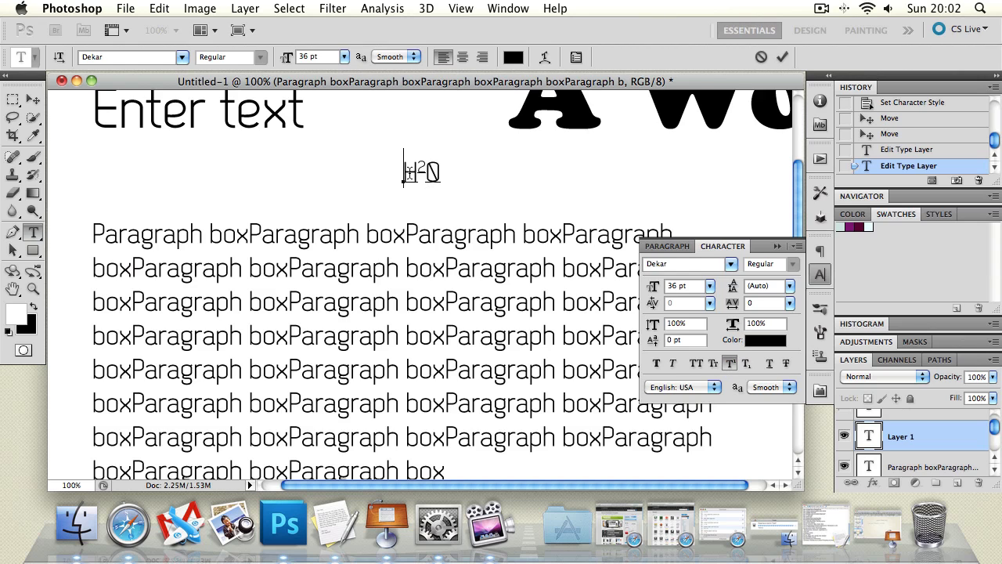
pyautogui.click(33, 101)
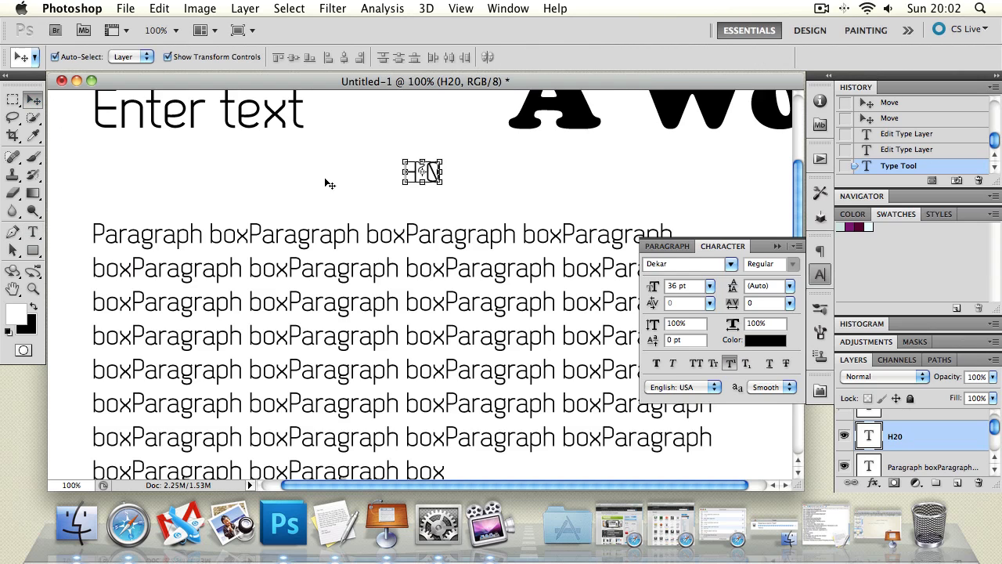
pyautogui.press('super+z')
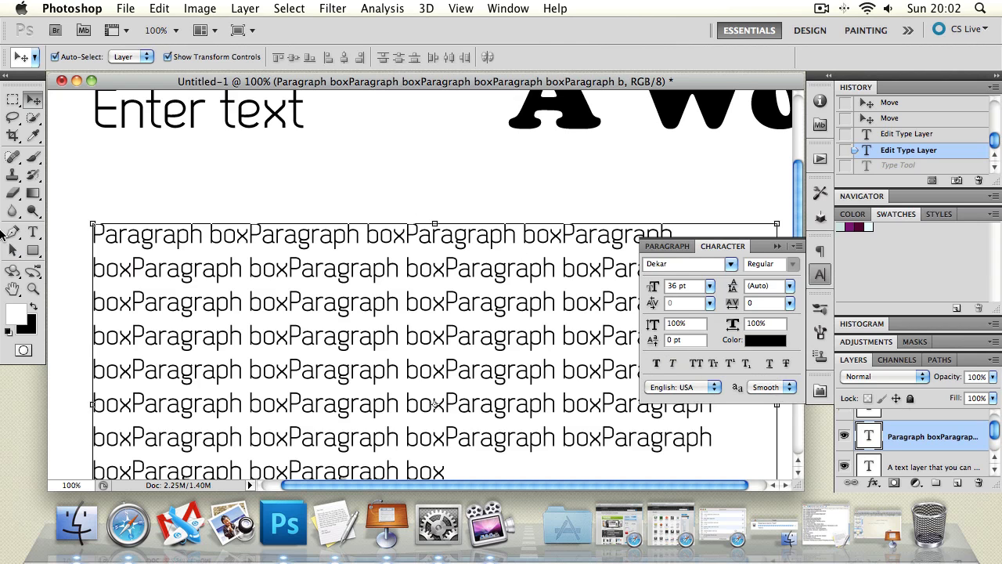
# Underline the entire paragraph text and commit the edit.
pyautogui.click(34, 231)
pyautogui.doubleClick(242, 266)
pyautogui.press('super+a')
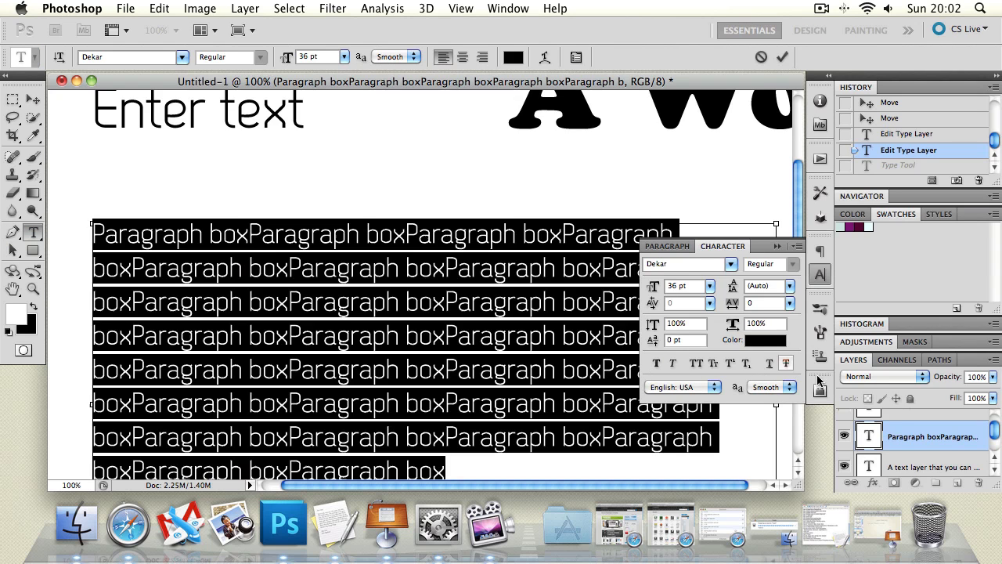
pyautogui.click(769, 363)
pyautogui.click(32, 101)
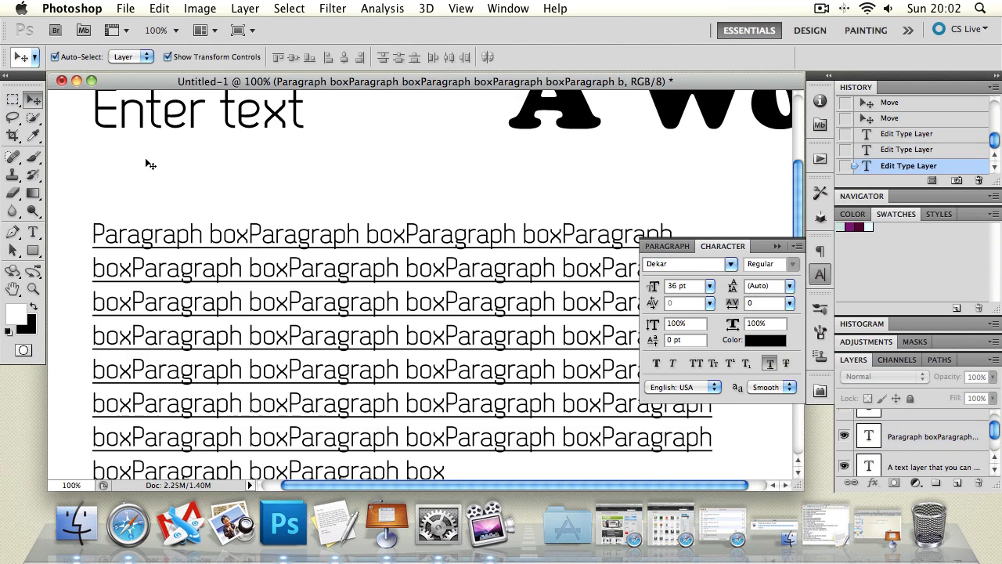
# Apply Strikethrough to the paragraph text layer.
pyautogui.click(785, 363)
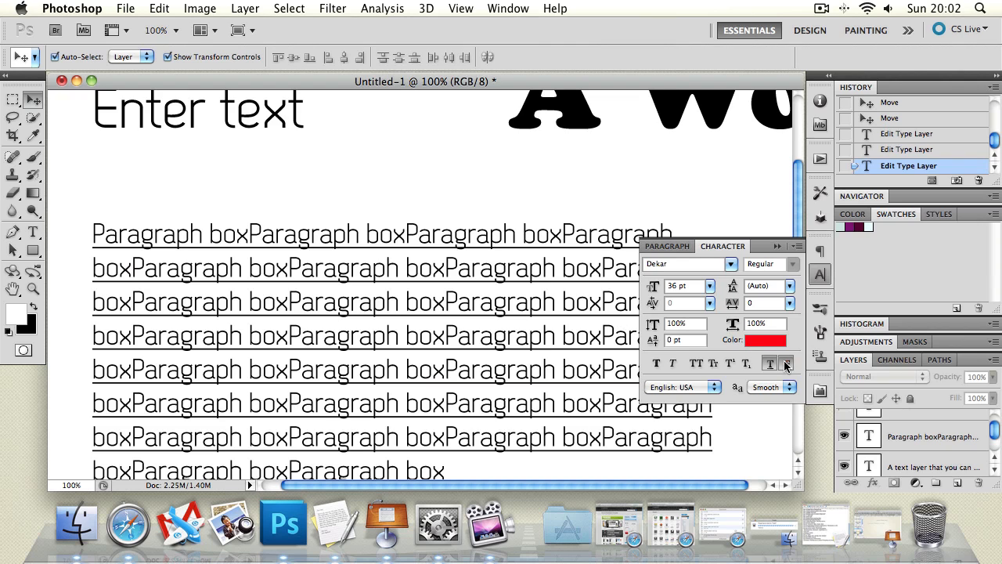
pyautogui.click(629, 378)
pyautogui.click(788, 364)
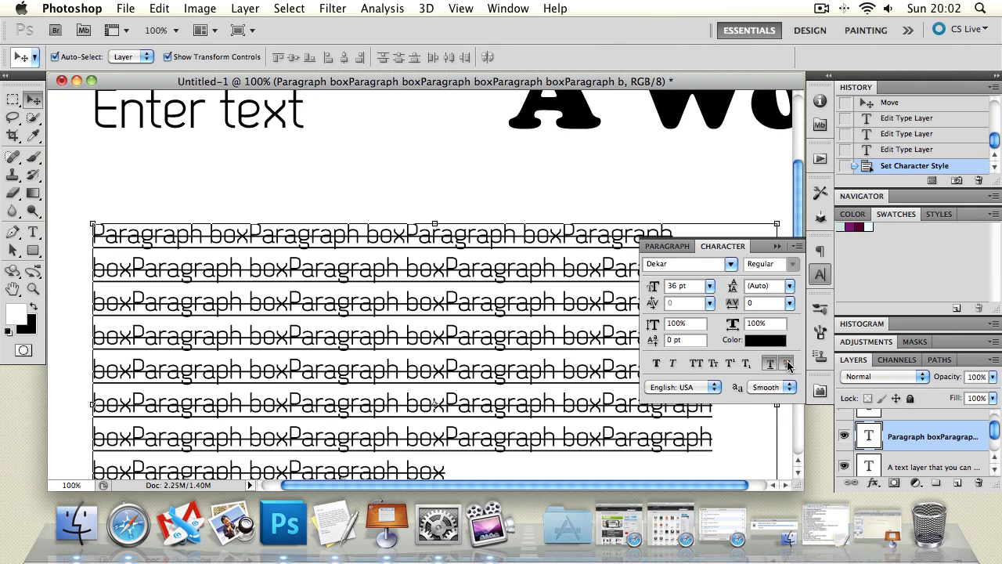
# Remove the underline and strikethrough from the paragraph text layer.
pyautogui.click(770, 363)
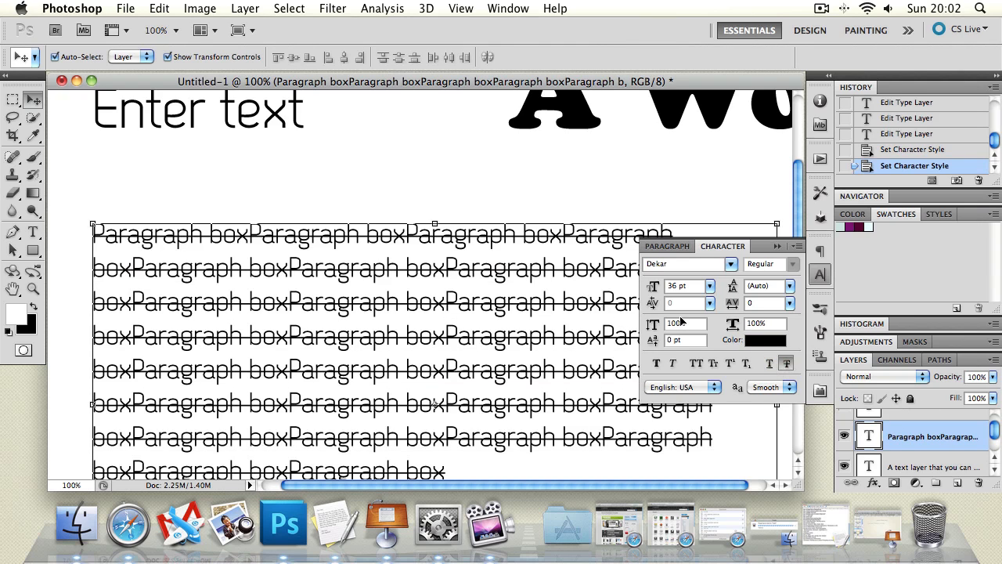
pyautogui.click(786, 364)
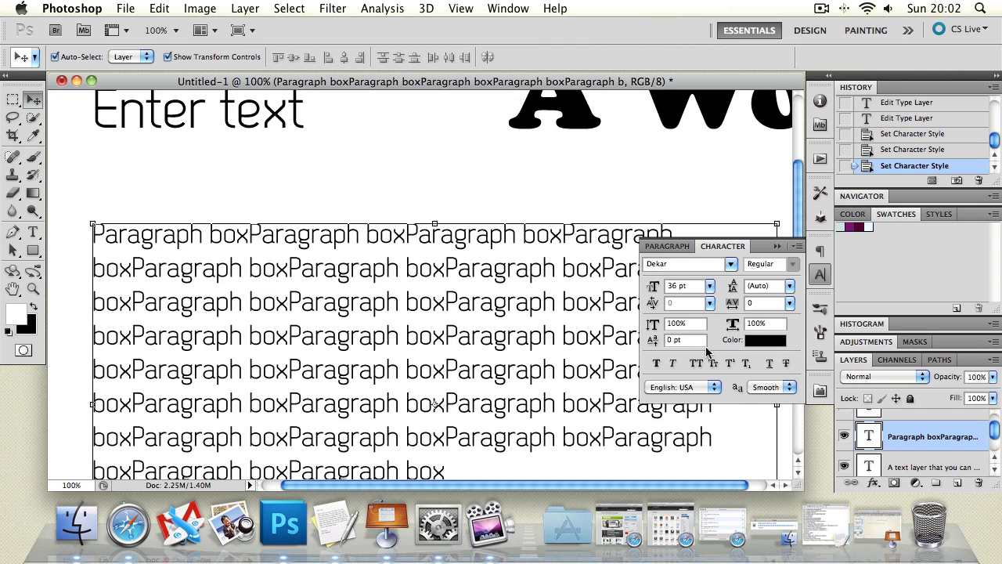
# Look through the anti-aliasing and language options for the paragraph text without changing either.
pyautogui.click(762, 389)
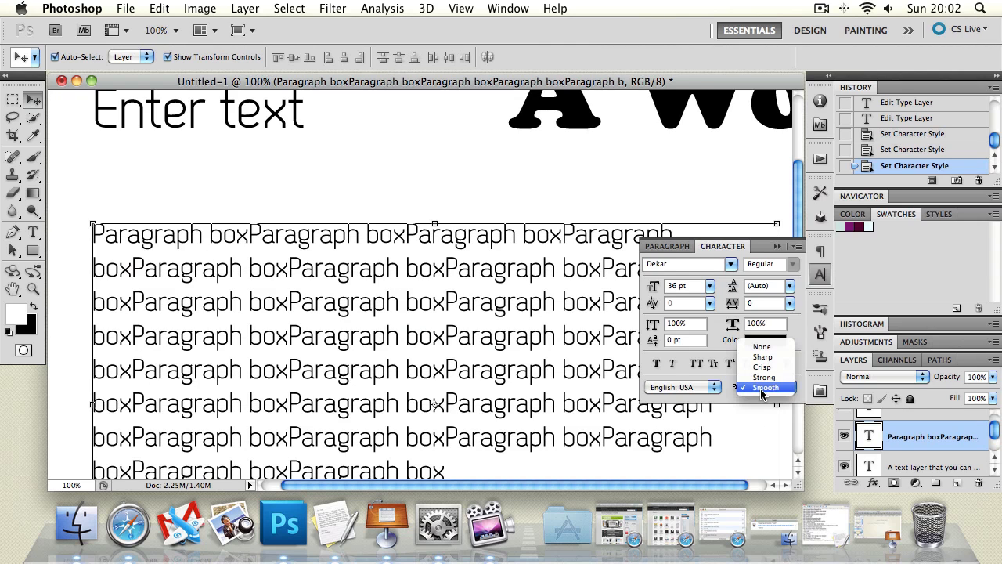
pyautogui.click(714, 384)
pyautogui.click(696, 389)
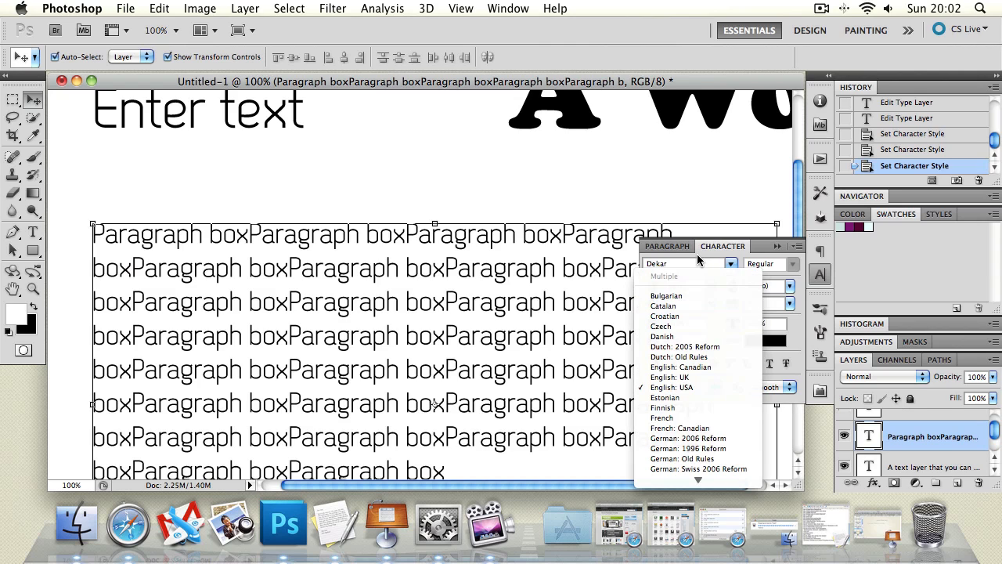
pyautogui.click(803, 382)
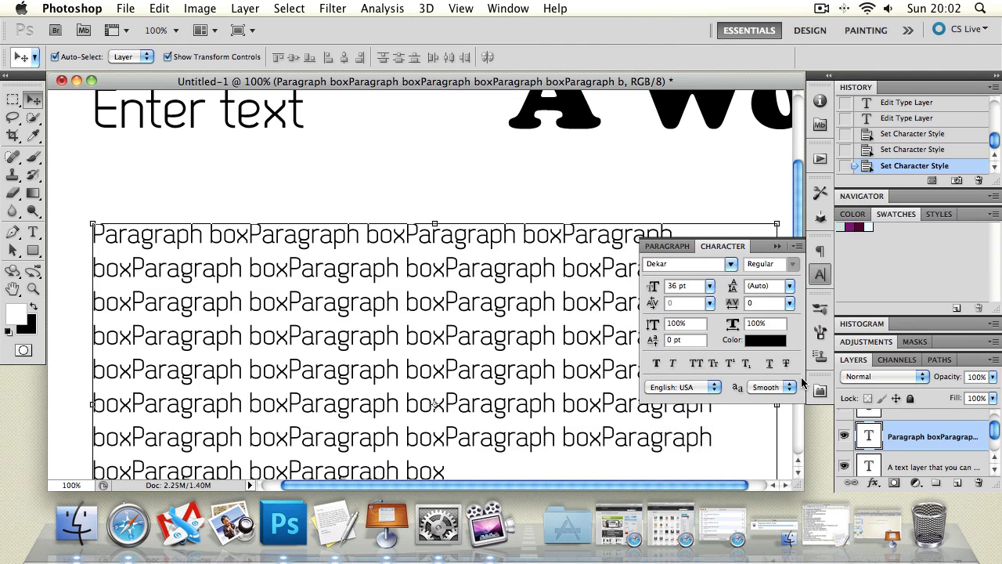
# Select several lines inside the paragraph text and increase the left margin indent to 51.55 pt.
pyautogui.click(667, 246)
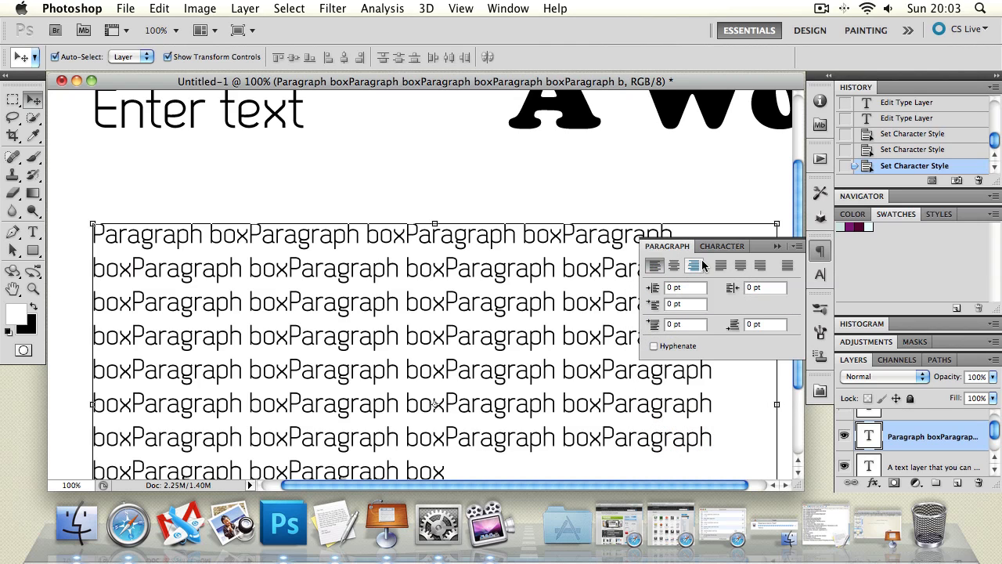
pyautogui.click(33, 231)
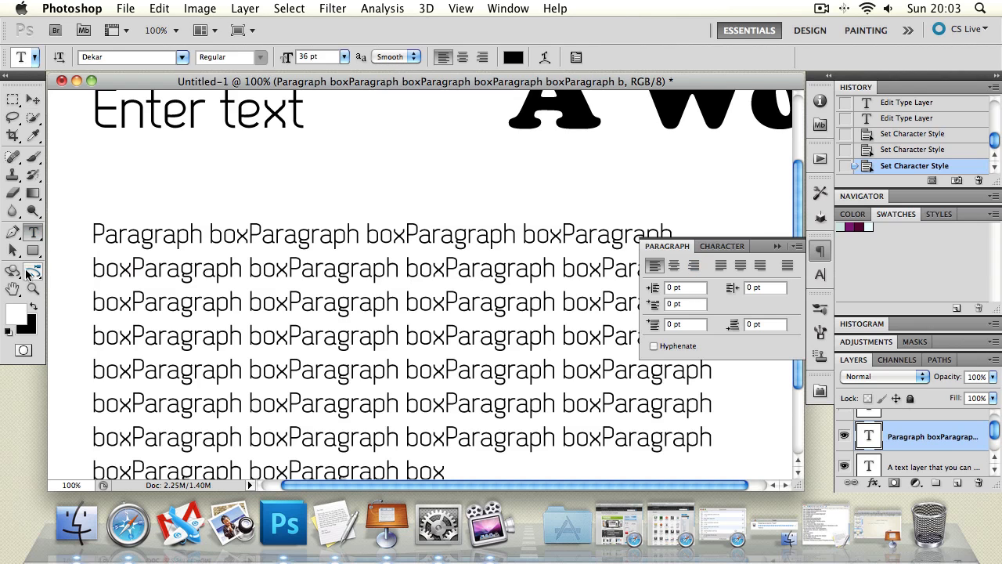
pyautogui.click(12, 288)
pyautogui.moveTo(196, 313); pyautogui.dragTo(215, 217)
pyautogui.click(33, 232)
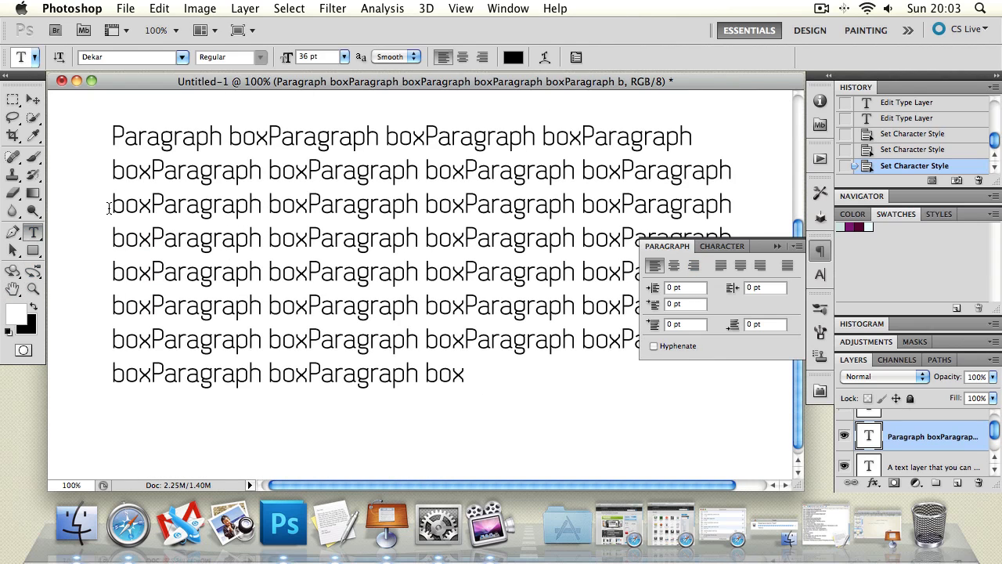
pyautogui.moveTo(116, 198); pyautogui.dragTo(296, 305)
pyautogui.click(295, 305)
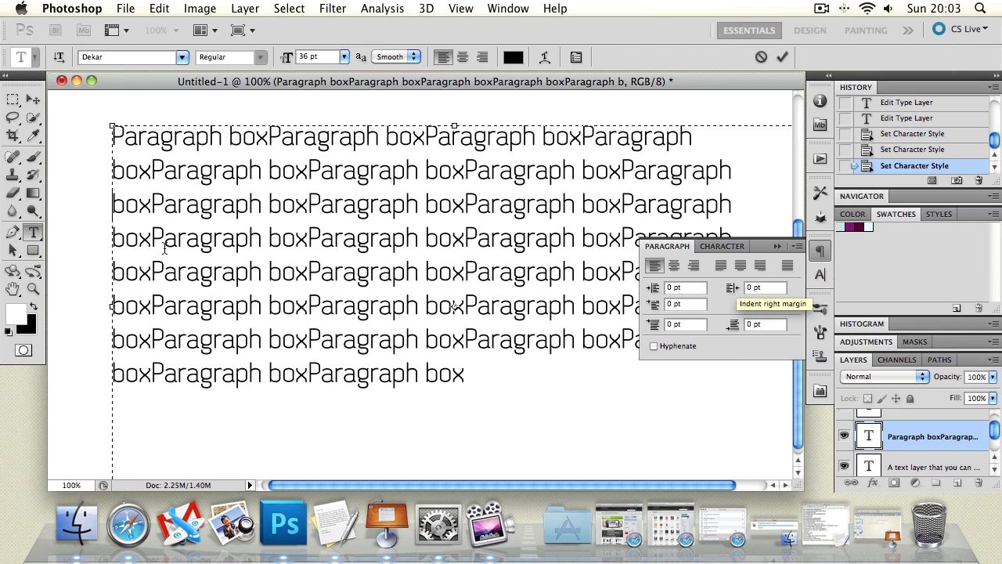
pyautogui.moveTo(112, 171); pyautogui.dragTo(231, 311)
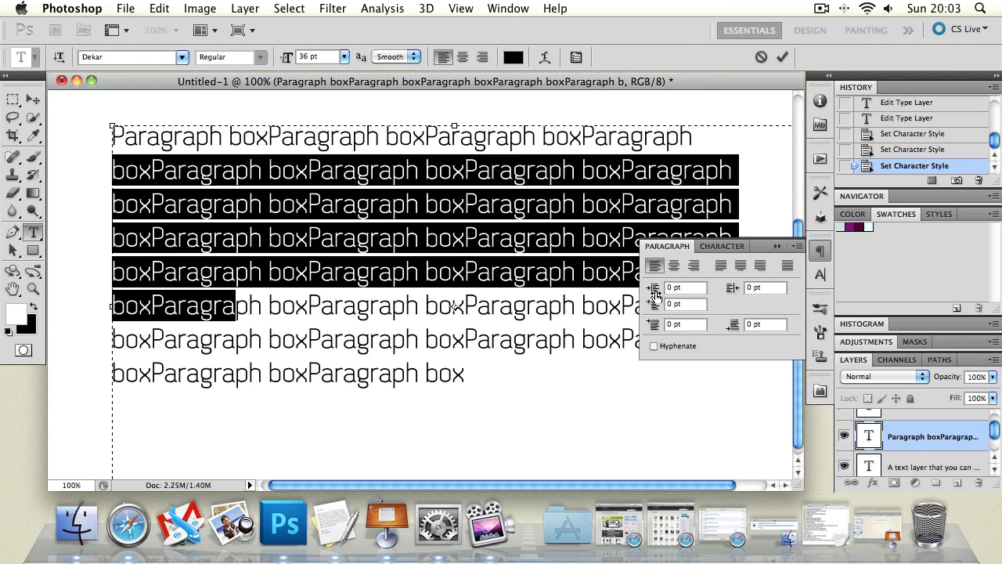
pyautogui.moveTo(655, 290); pyautogui.dragTo(733, 323)
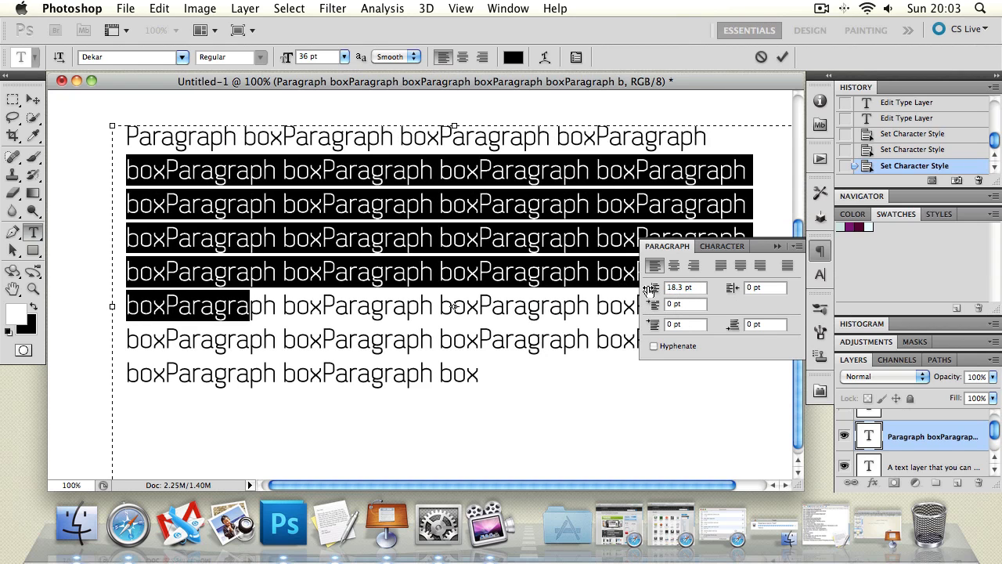
pyautogui.moveTo(649, 290); pyautogui.dragTo(820, 296)
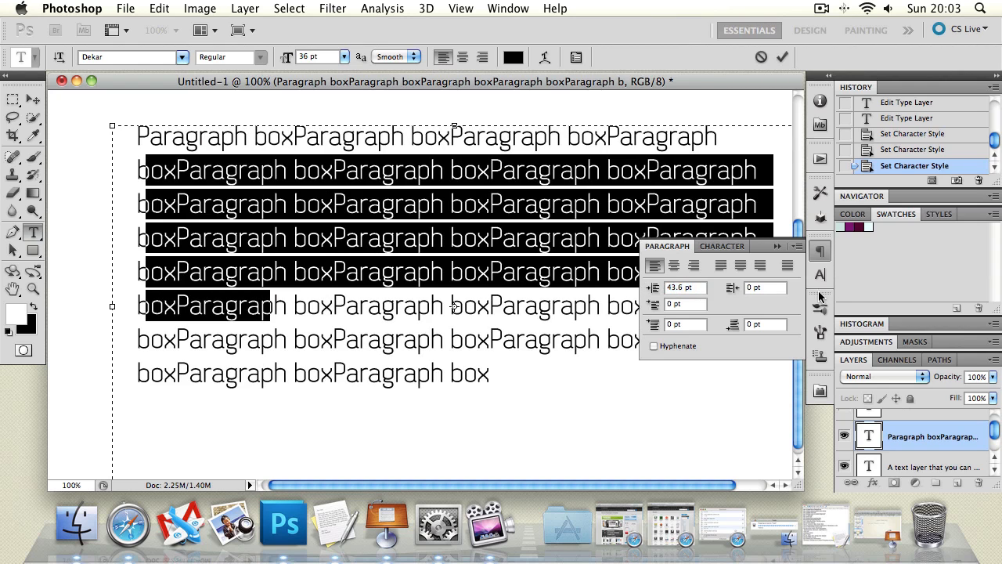
pyautogui.moveTo(652, 291); pyautogui.dragTo(776, 299)
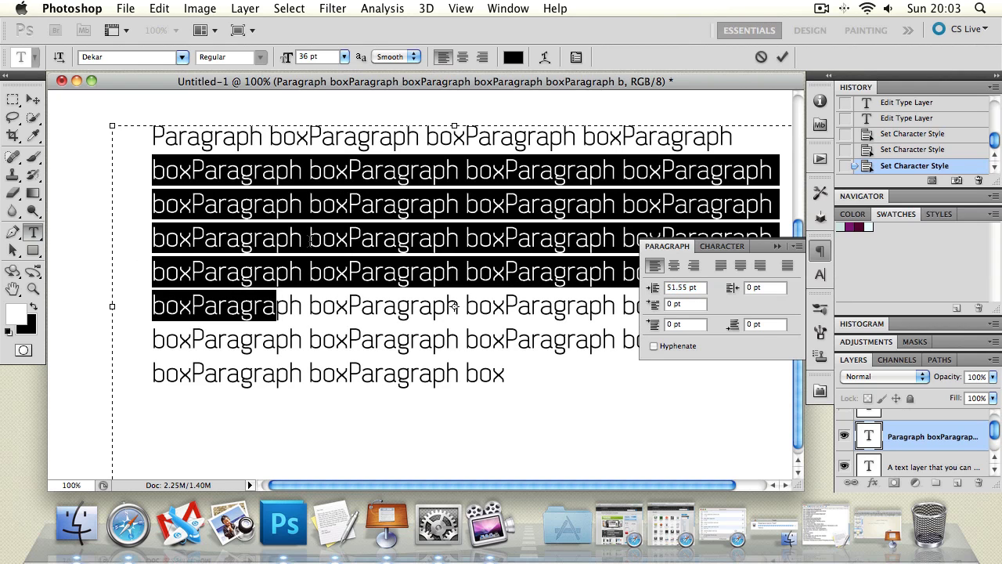
# Select the first line of the text and adjust the left margin indent to 45.4 pt.
pyautogui.click(310, 238)
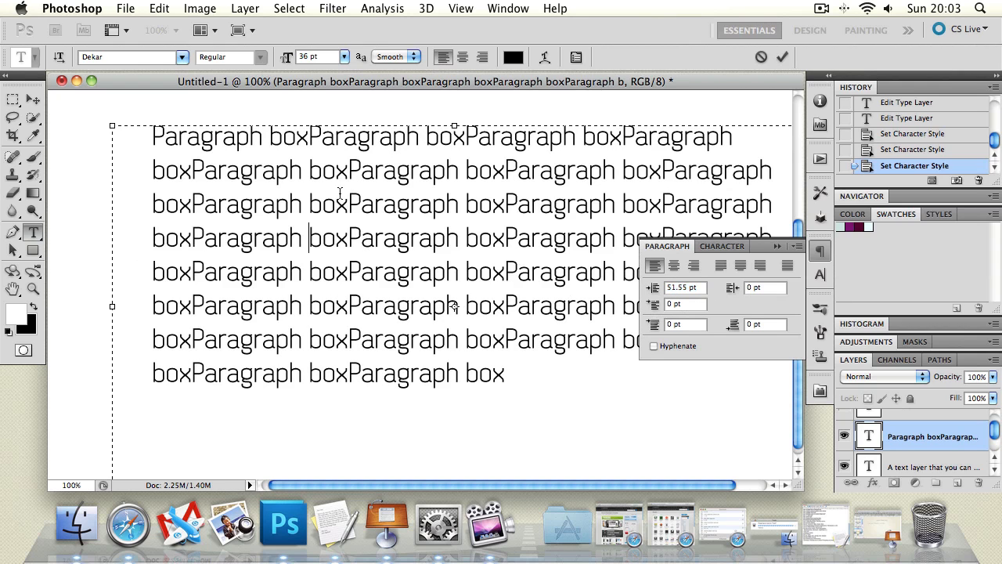
pyautogui.moveTo(148, 131); pyautogui.dragTo(821, 125)
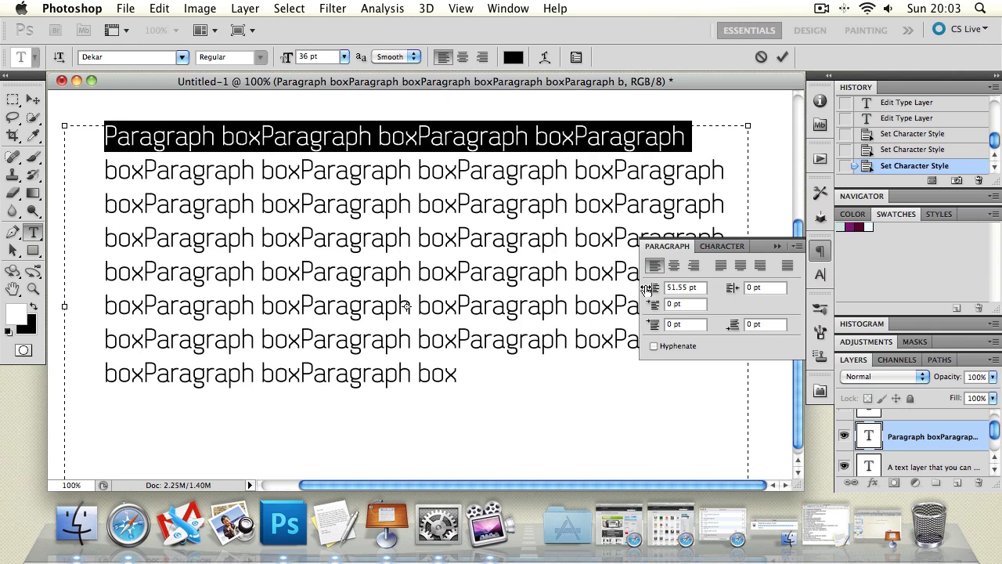
pyautogui.moveTo(652, 288); pyautogui.dragTo(716, 289)
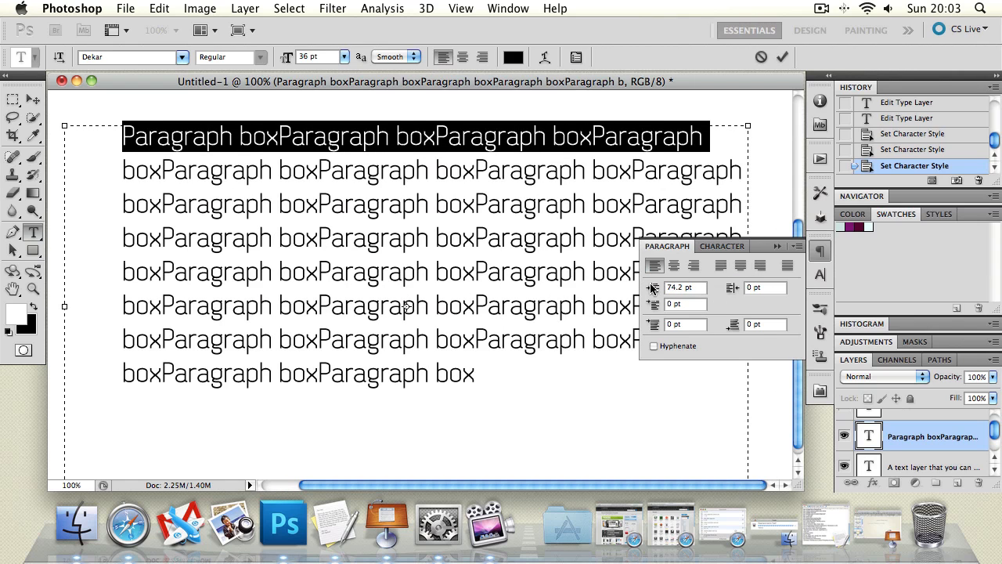
pyautogui.moveTo(652, 289); pyautogui.dragTo(567, 280)
pyautogui.moveTo(656, 289); pyautogui.dragTo(439, 273)
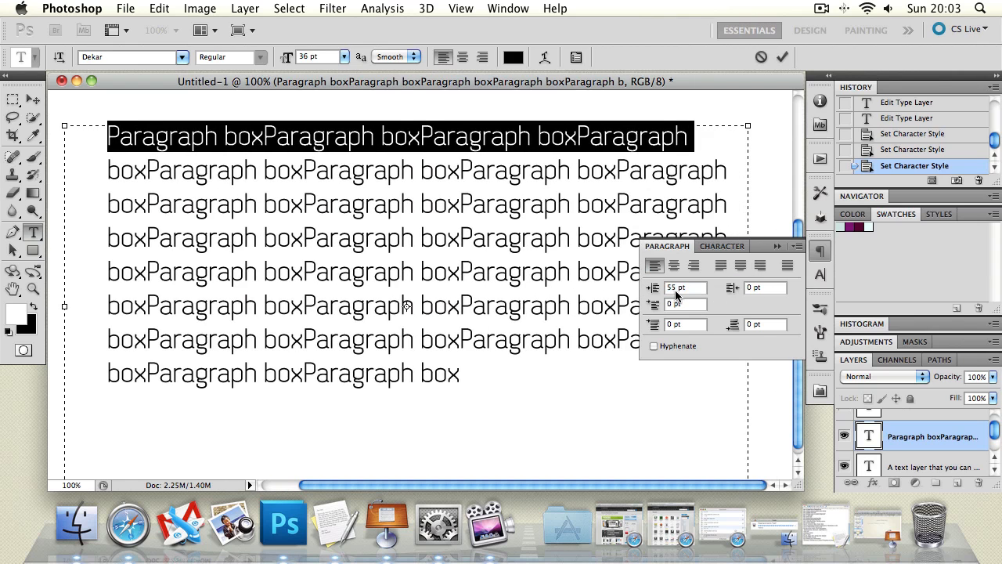
pyautogui.moveTo(652, 290); pyautogui.dragTo(99, 125)
# Split the first line off as its own paragraph and set its left margin indent to 67.45 pt.
pyautogui.click(571, 138)
pyautogui.press('Return')
pyautogui.press('Return')
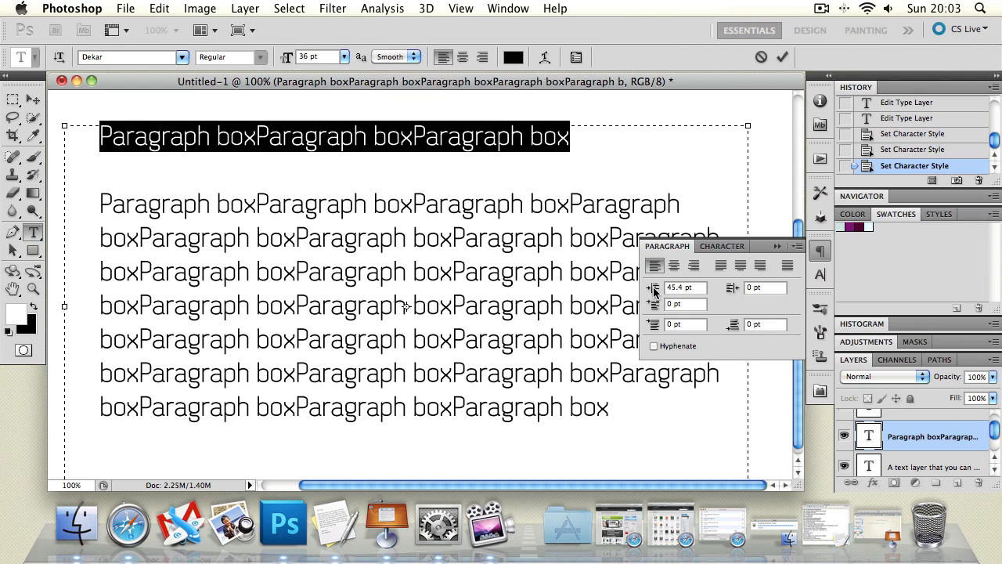
pyautogui.moveTo(654, 290); pyautogui.dragTo(752, 290)
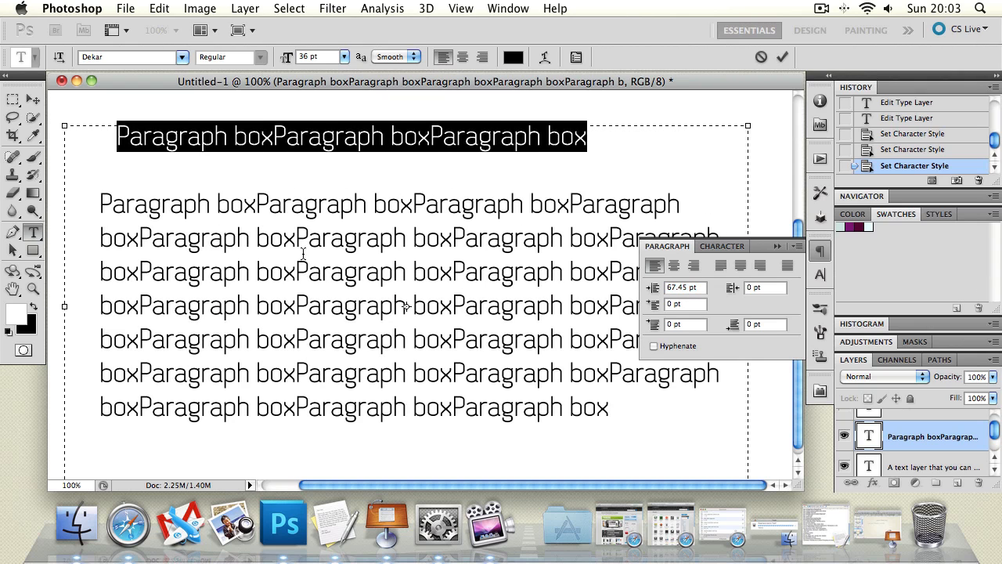
# Break the remaining text after its first line to form a third paragraph separated by a blank line.
pyautogui.moveTo(303, 253); pyautogui.dragTo(284, 247)
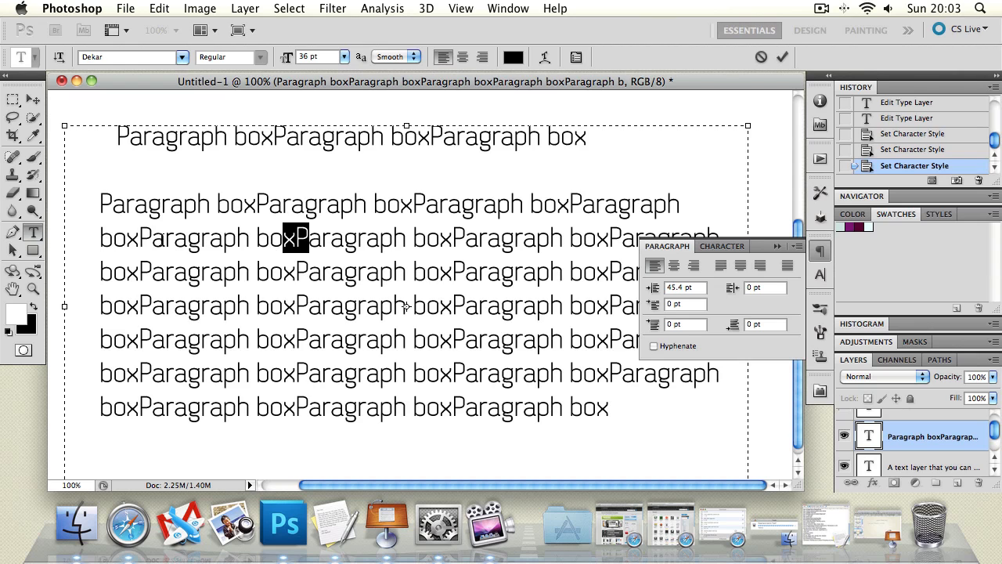
pyautogui.doubleClick(139, 235)
pyautogui.press('BackSpace')
pyautogui.press('Return')
pyautogui.press('Return')
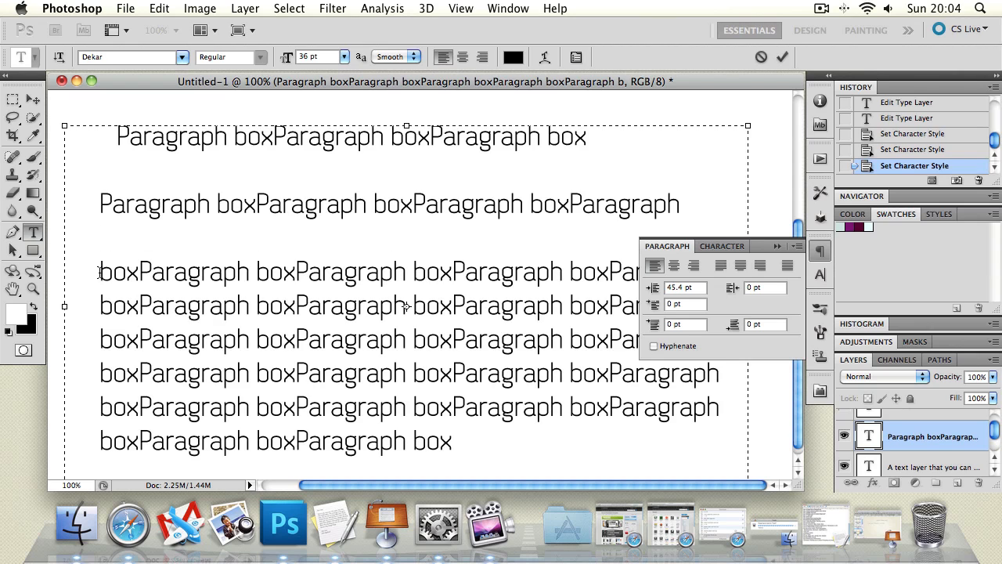
# Select the third paragraph and give it a 26.45 pt first-line indent and a 61.45 pt left margin indent.
pyautogui.tripleClick(405, 305)
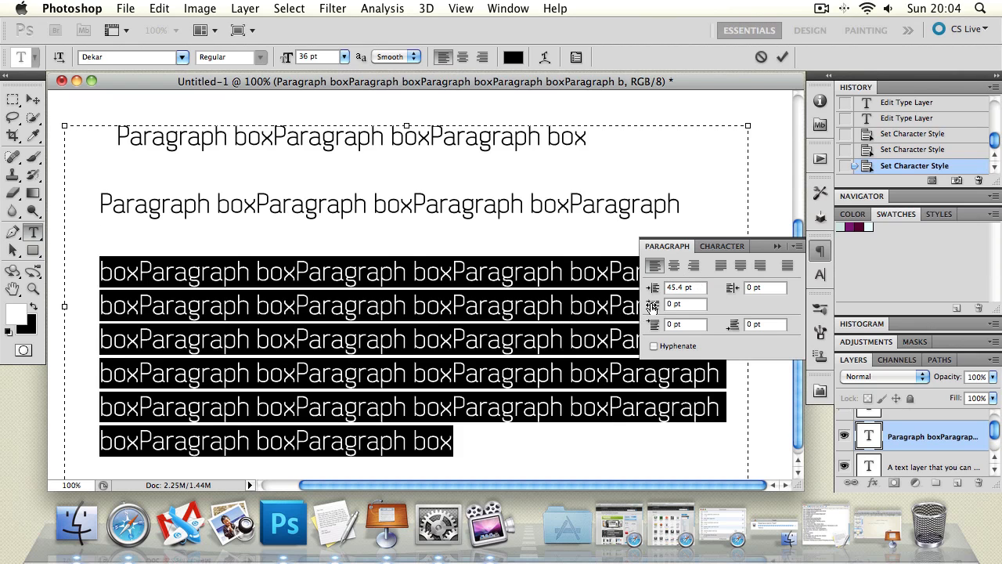
pyautogui.moveTo(653, 304); pyautogui.dragTo(1001, 313)
pyautogui.moveTo(653, 305); pyautogui.dragTo(685, 290)
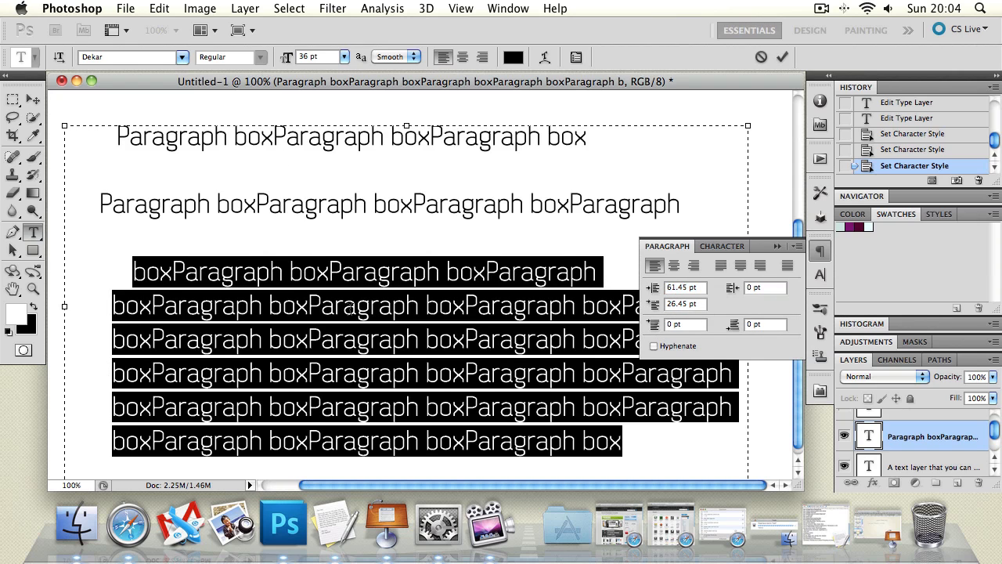
# Commit the indented text and undo the whole type edit.
pyautogui.click(351, 306)
pyautogui.click(33, 100)
pyautogui.press('super+space')
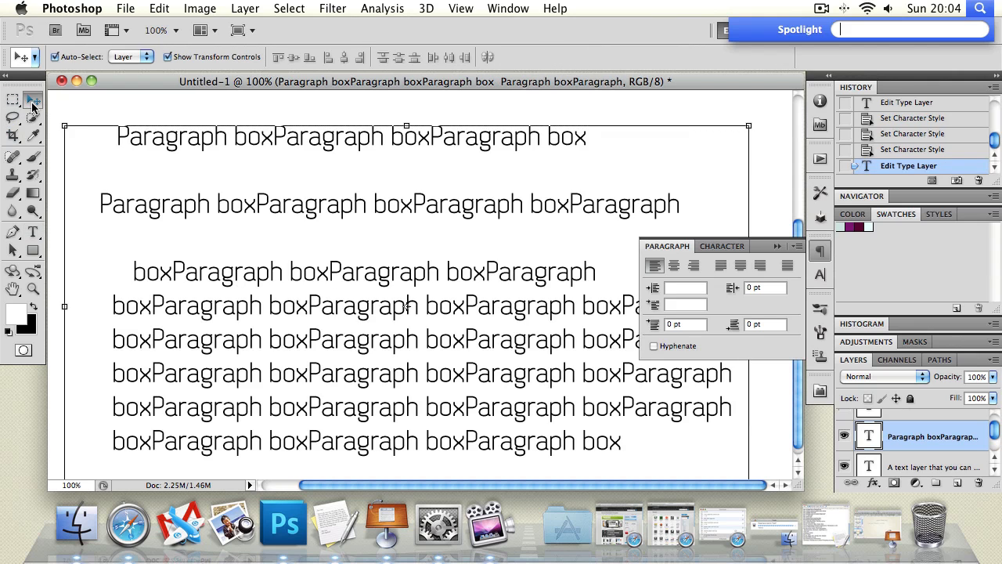
pyautogui.press('Escape')
pyautogui.press('super+z')
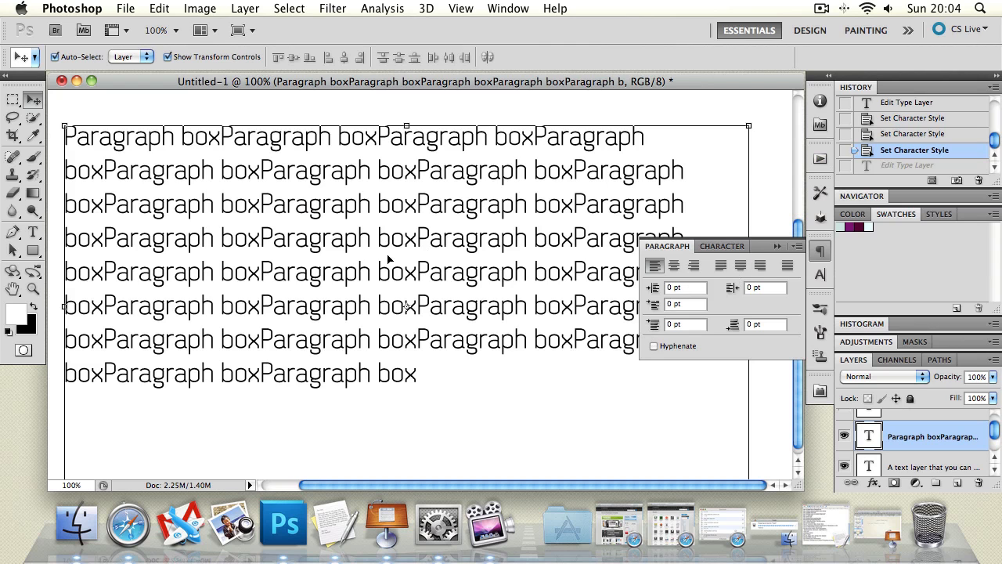
# Turn on hyphenation for the entire paragraph text and highlight the text from the first line's hyphenated end onward.
pyautogui.click(35, 234)
pyautogui.doubleClick(201, 169)
pyautogui.press('super+a')
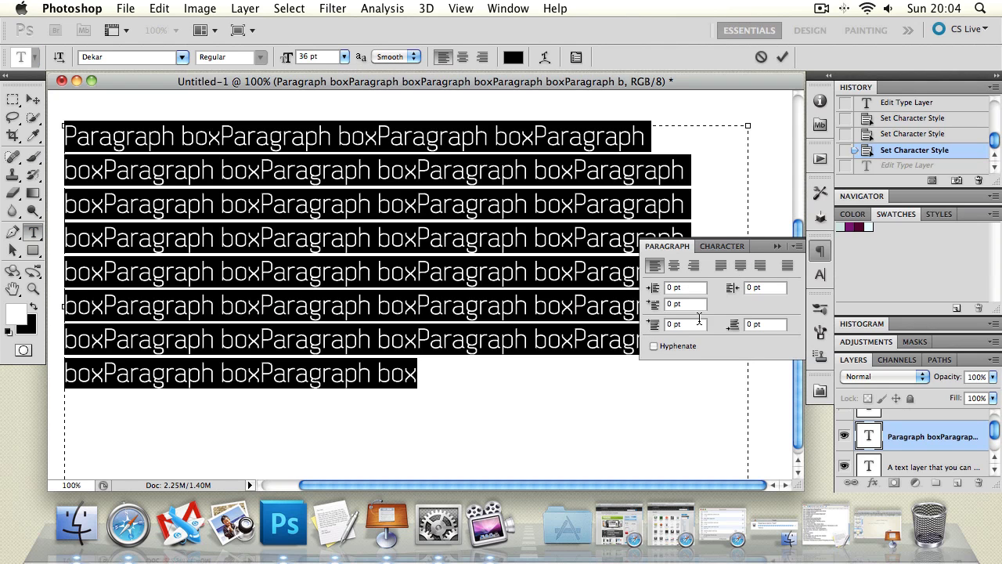
pyautogui.click(655, 346)
pyautogui.click(749, 156)
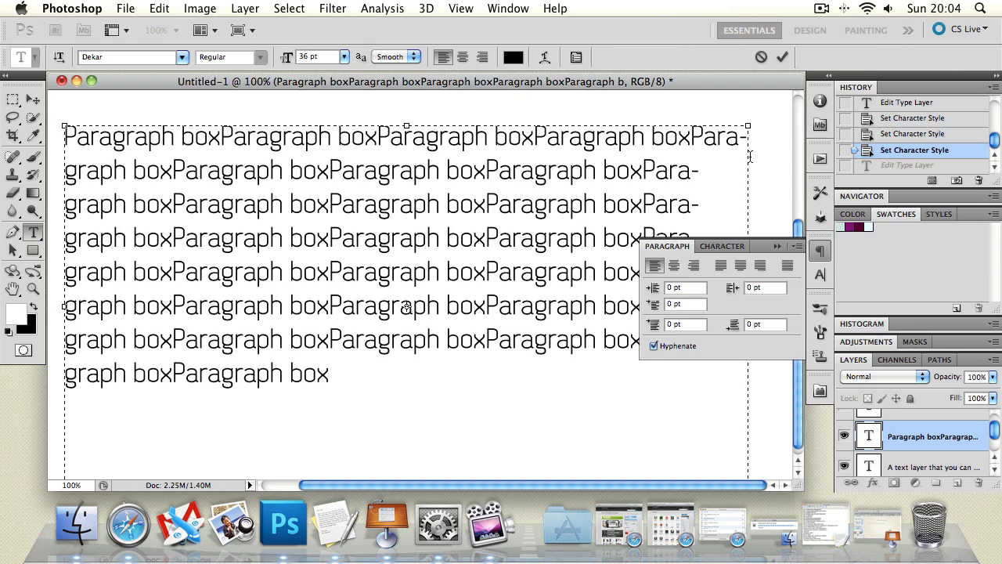
pyautogui.moveTo(739, 141); pyautogui.dragTo(619, 378)
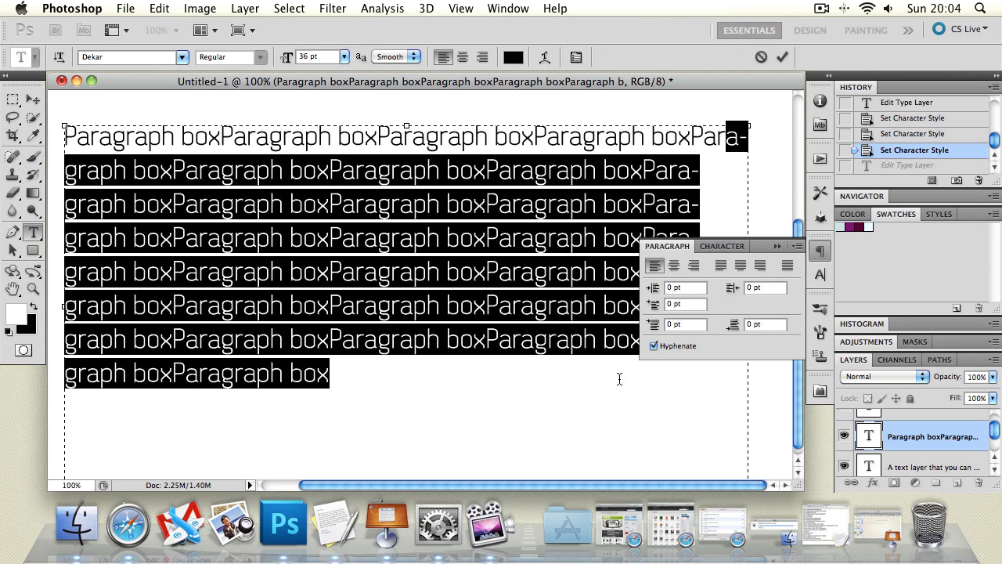
# Select all the paragraph text, turn hyphenation off, and commit the edit.
pyautogui.click(776, 246)
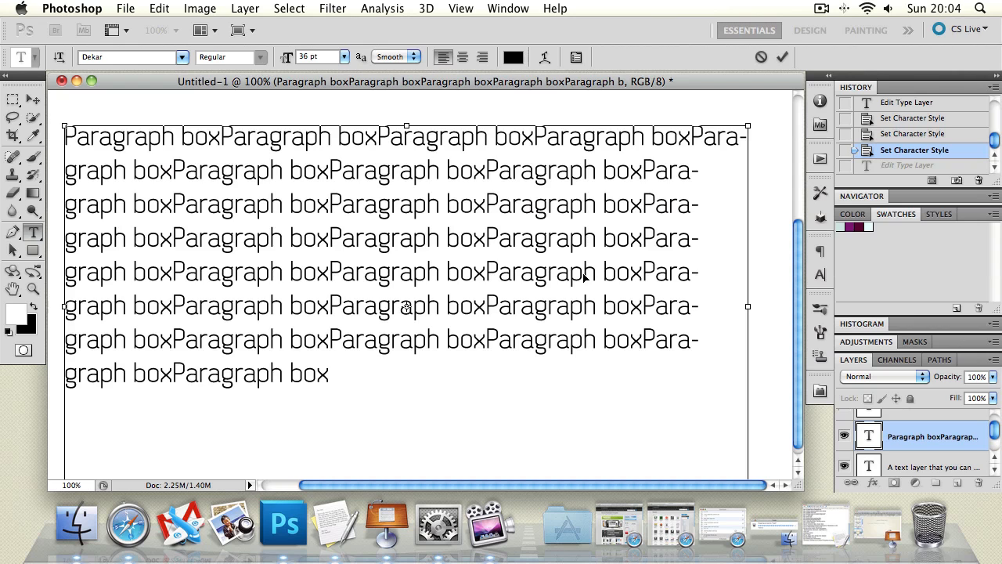
pyautogui.press('super+a')
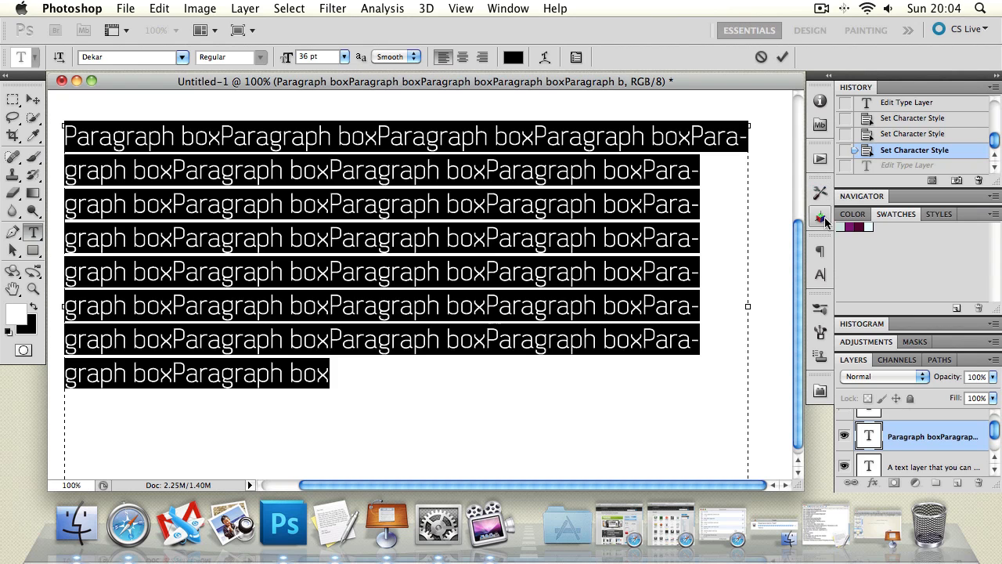
pyautogui.click(820, 274)
pyautogui.click(667, 246)
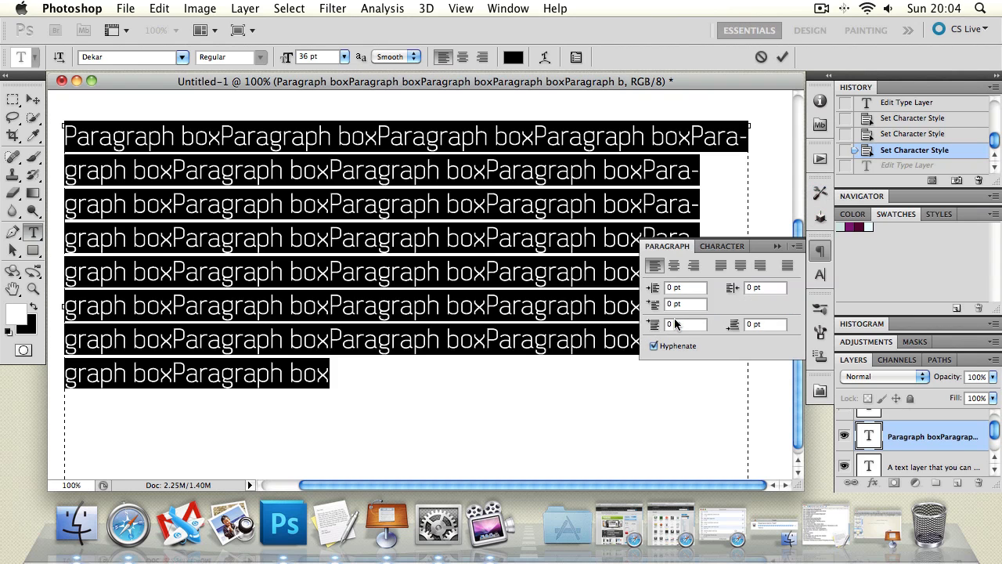
pyautogui.click(653, 346)
pyautogui.click(653, 346)
pyautogui.click(652, 346)
pyautogui.click(33, 99)
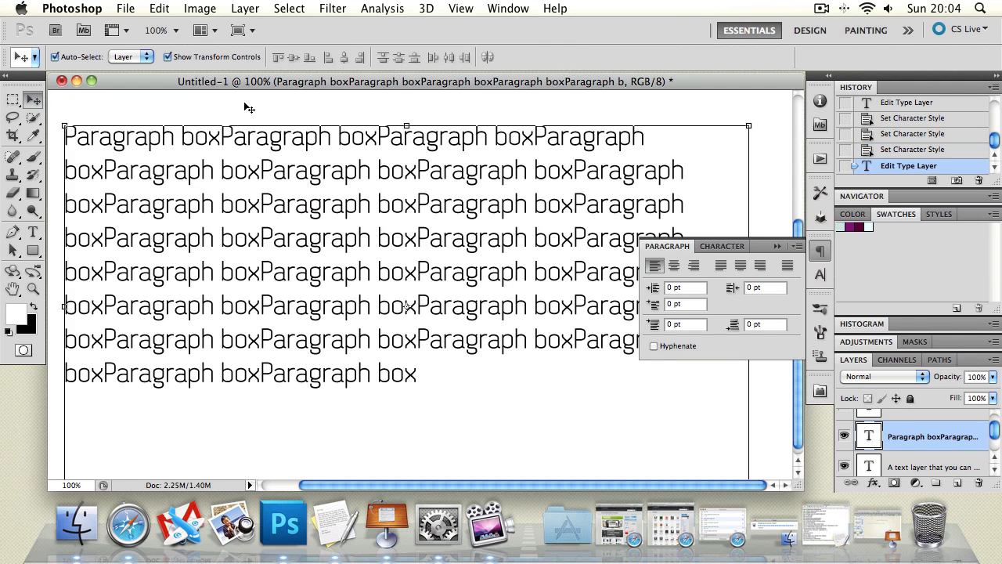
pyautogui.click(12, 289)
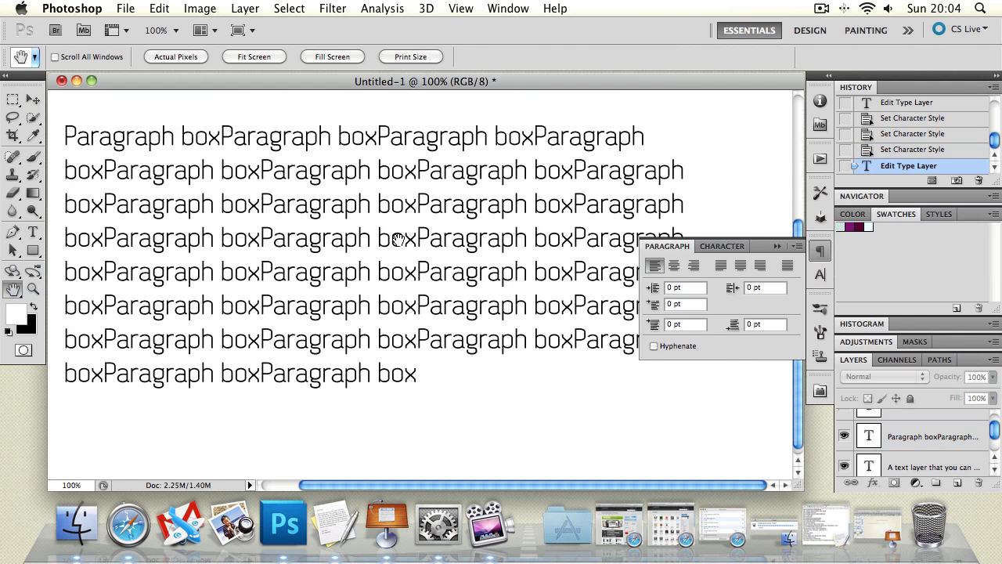
pyautogui.moveTo(395, 235); pyautogui.dragTo(395, 246)
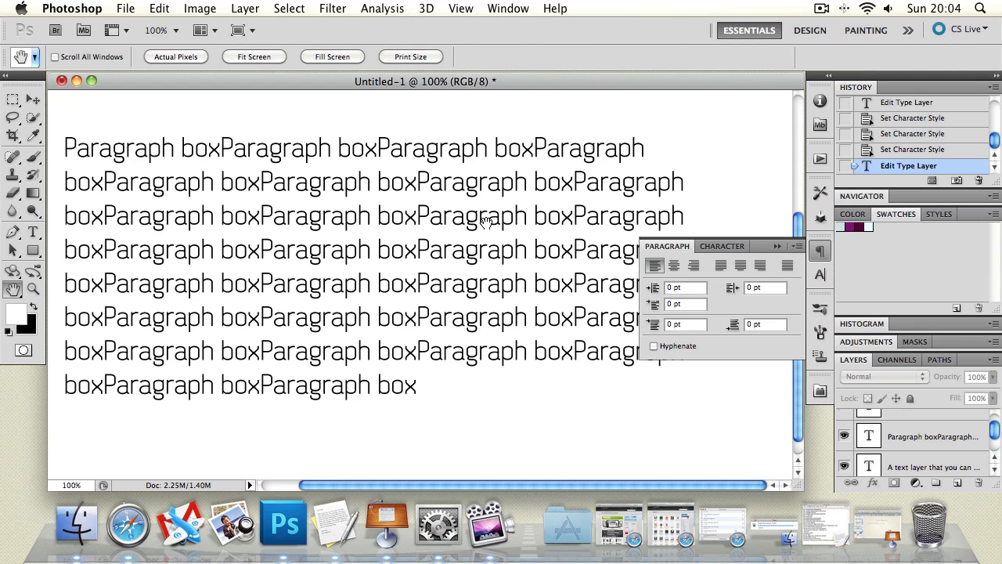
pyautogui.moveTo(585, 222); pyautogui.dragTo(562, 245)
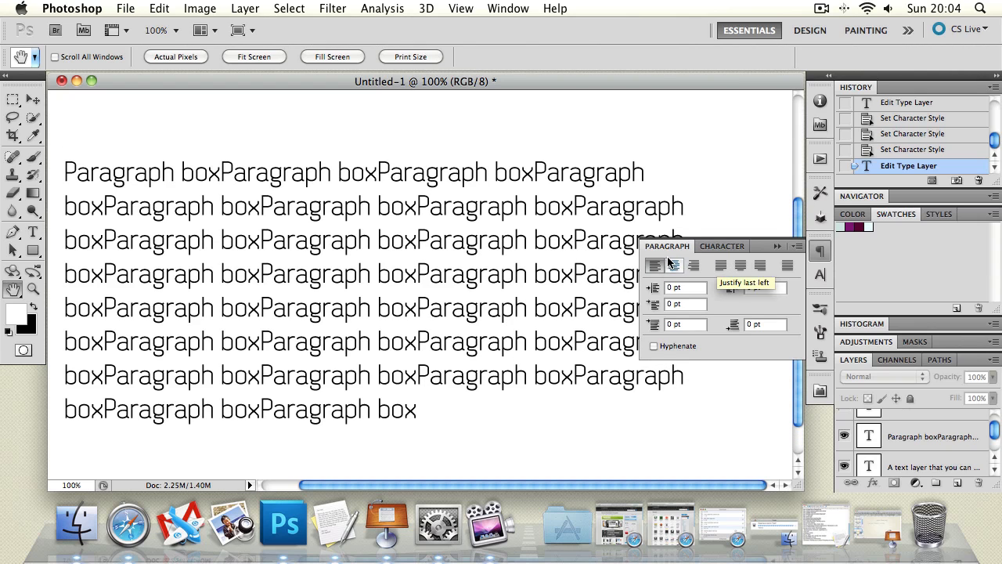
# Replace all the text in the paragraph box with "This is a proper sentence.".
pyautogui.click(723, 263)
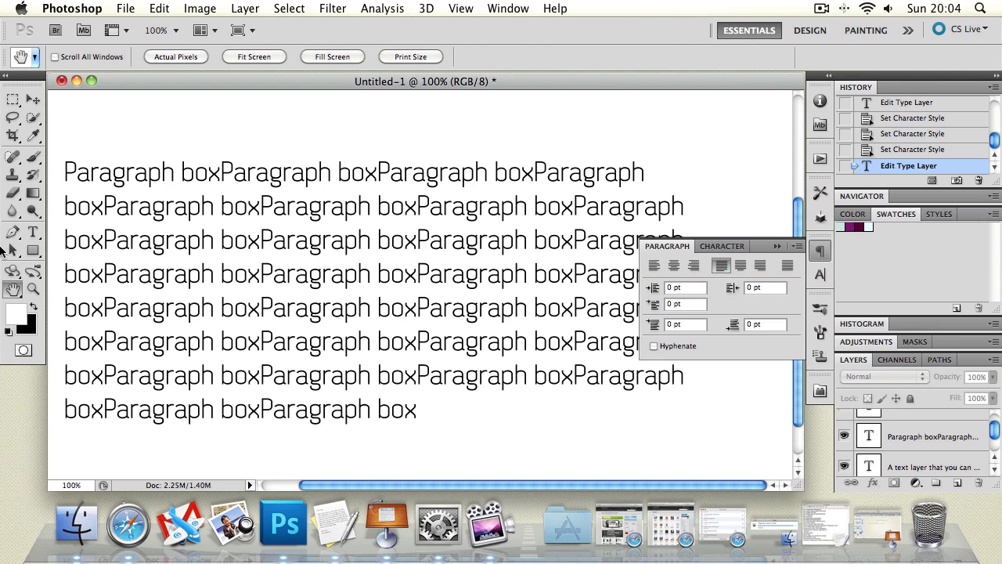
pyautogui.click(33, 288)
pyautogui.keyDown('alt'); pyautogui.click(257, 266); pyautogui.keyUp('alt')
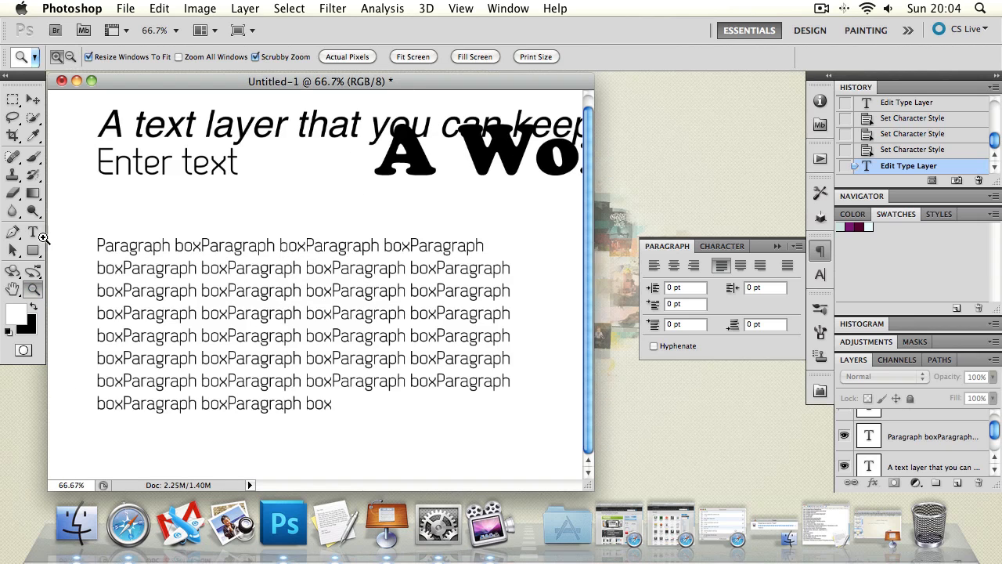
pyautogui.click(33, 232)
pyautogui.doubleClick(232, 269)
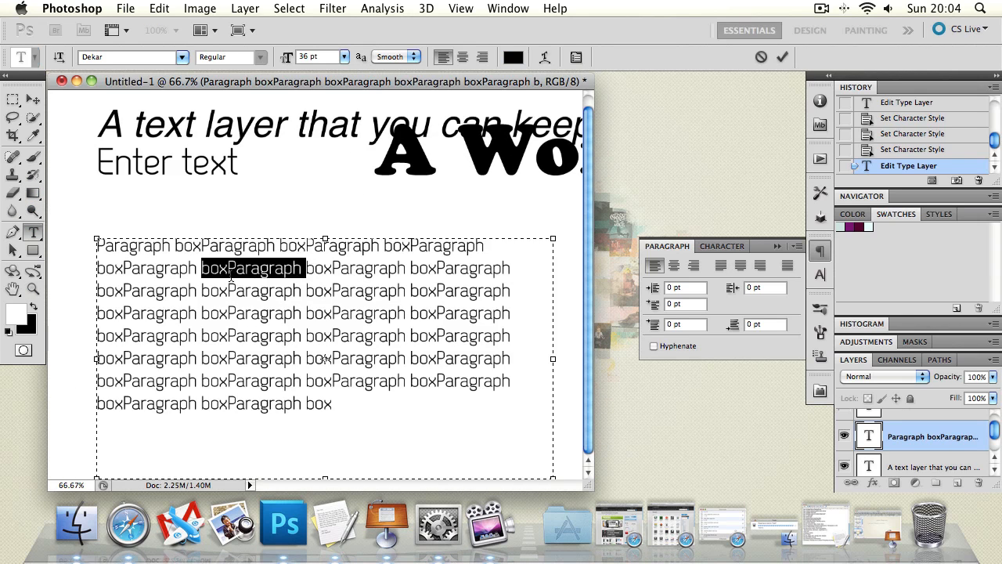
pyautogui.press('super+a')
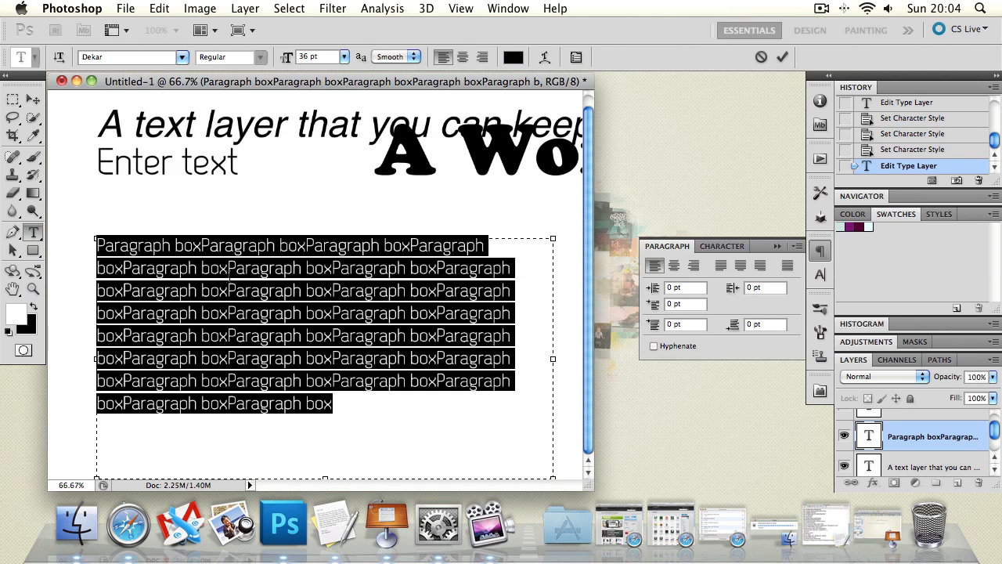
pyautogui.write('This ais a proper sentence.')
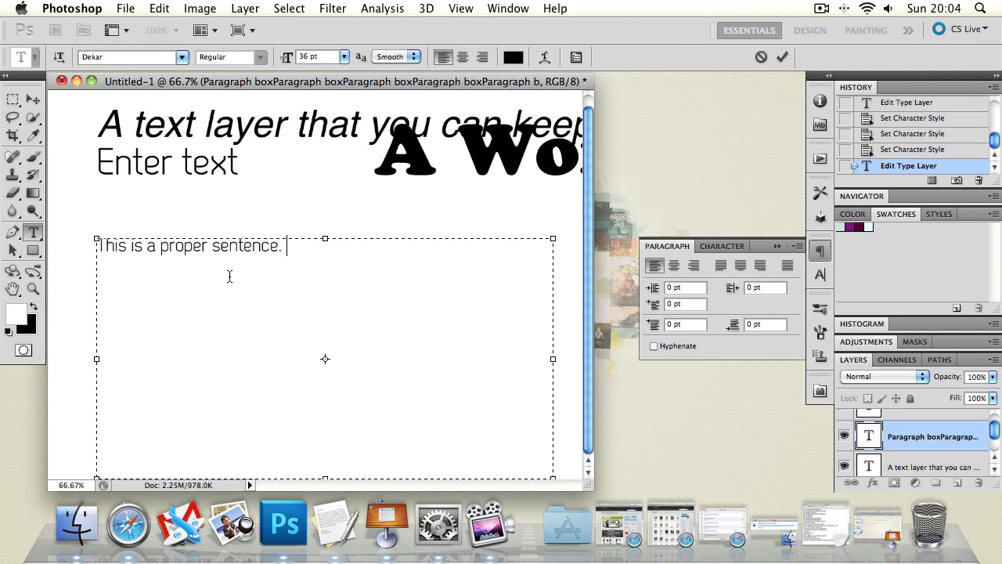
# Copy the sentence and paste it repeatedly to build a paragraph of several lines in the box.
pyautogui.press('super+a')
pyautogui.press('super+c')
pyautogui.press('super+v')
pyautogui.press('super+v')
pyautogui.press('super+v')
pyautogui.press('super+v')
pyautogui.press('super+v')
pyautogui.press('super+v')
pyautogui.press('super+v')
pyautogui.press('super+v')
pyautogui.press('super+v')
pyautogui.press('super+v')
pyautogui.press('super+v')
pyautogui.press('super+v')
pyautogui.press('super+v')
pyautogui.press('super+v')
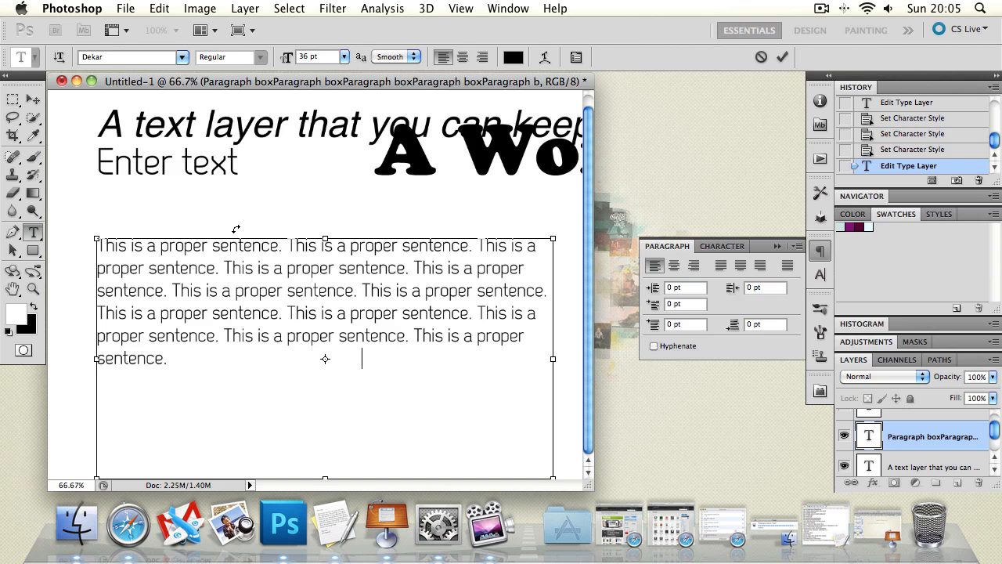
# Justify the entire paragraph with its last line aligned left, and clear the text highlight.
pyautogui.press('super+a')
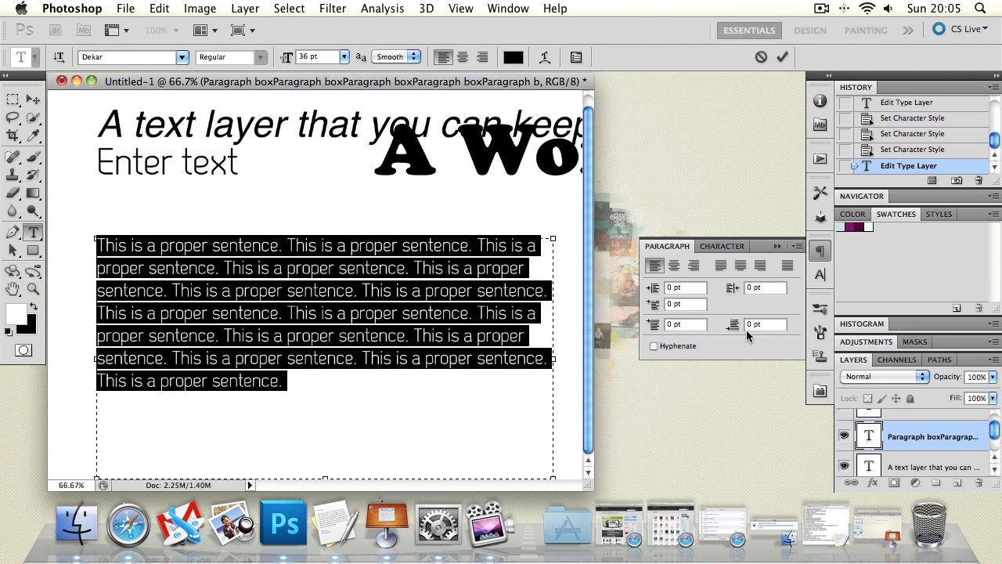
pyautogui.click(719, 265)
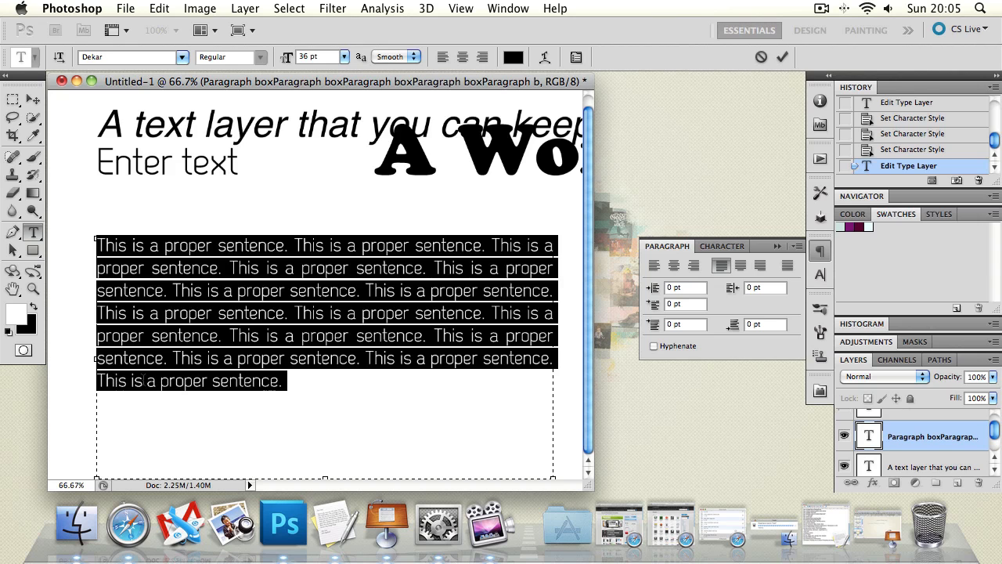
pyautogui.click(324, 390)
pyautogui.press('super+a')
pyautogui.click(219, 266)
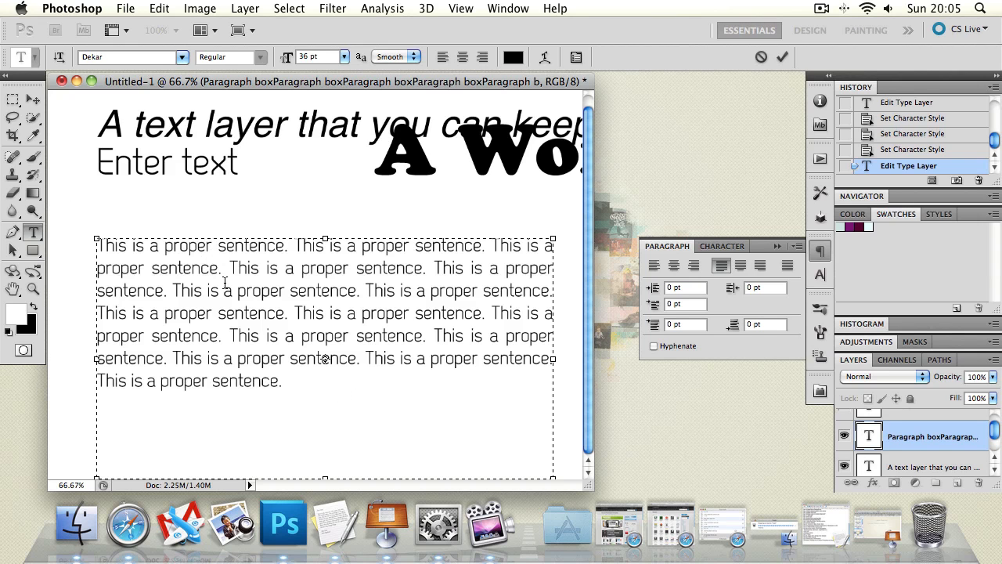
# Justify the entire paragraph with its last line centred, and highlight that last line.
pyautogui.press('super+a')
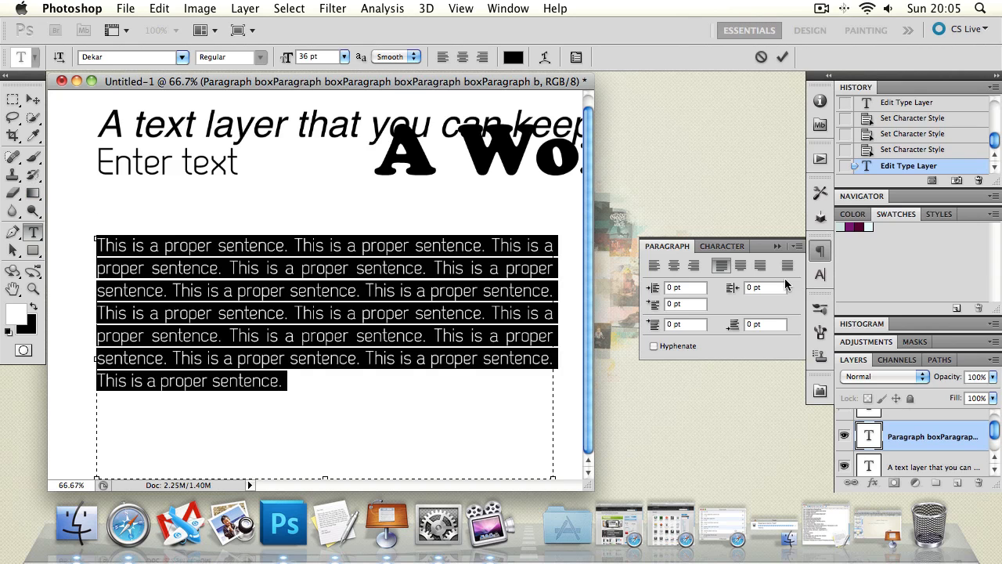
pyautogui.click(741, 265)
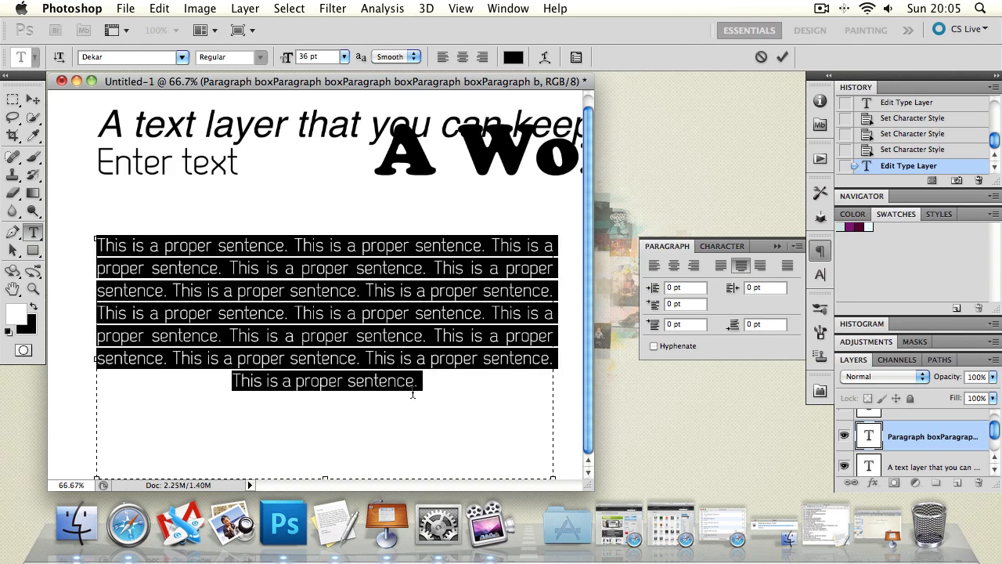
pyautogui.click(430, 382)
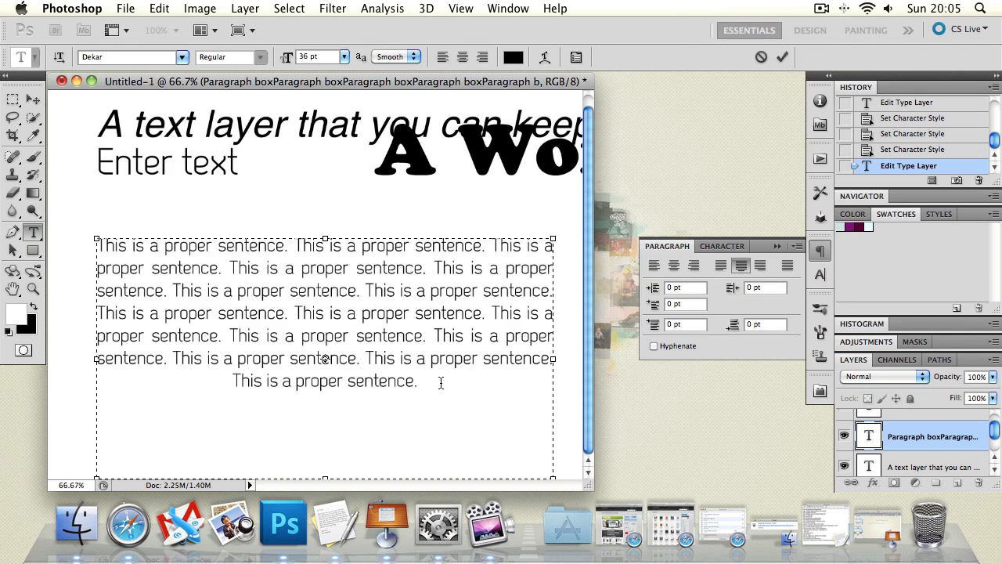
pyautogui.moveTo(440, 382); pyautogui.dragTo(216, 378)
pyautogui.click(333, 380)
# Justify the entire paragraph with its last line aligned right, and highlight that last line.
pyautogui.press('super+a')
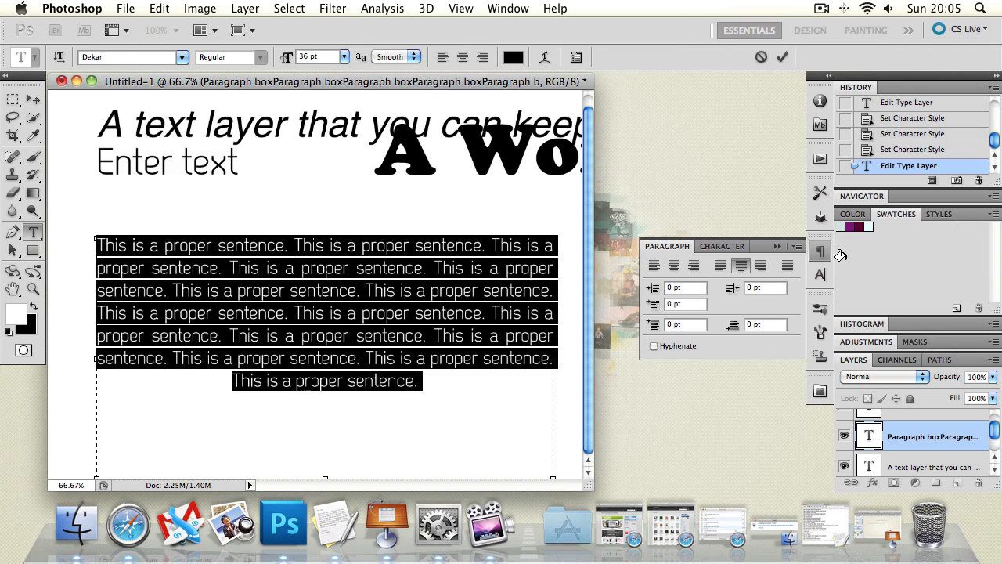
pyautogui.click(760, 266)
pyautogui.click(506, 335)
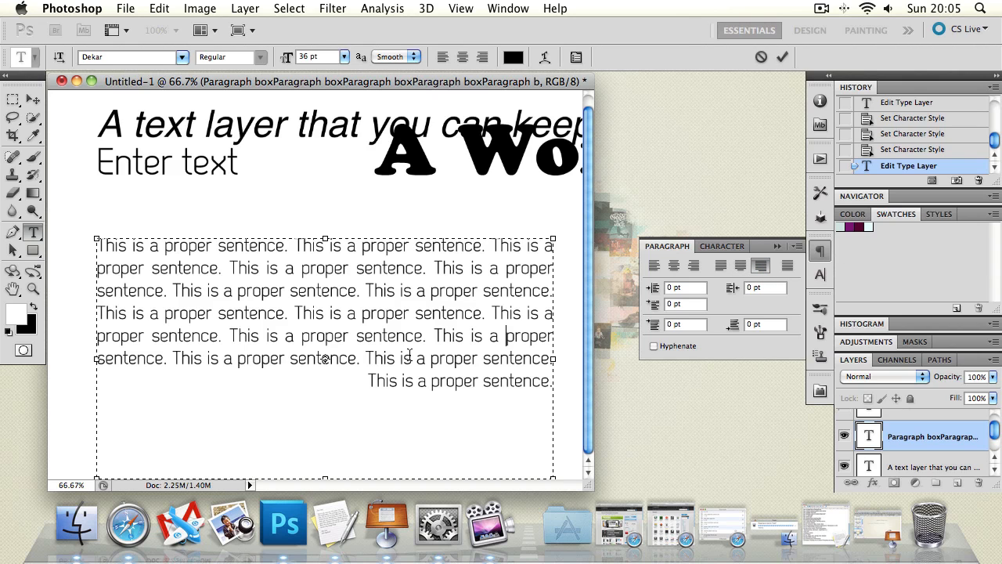
pyautogui.moveTo(364, 382); pyautogui.dragTo(552, 383)
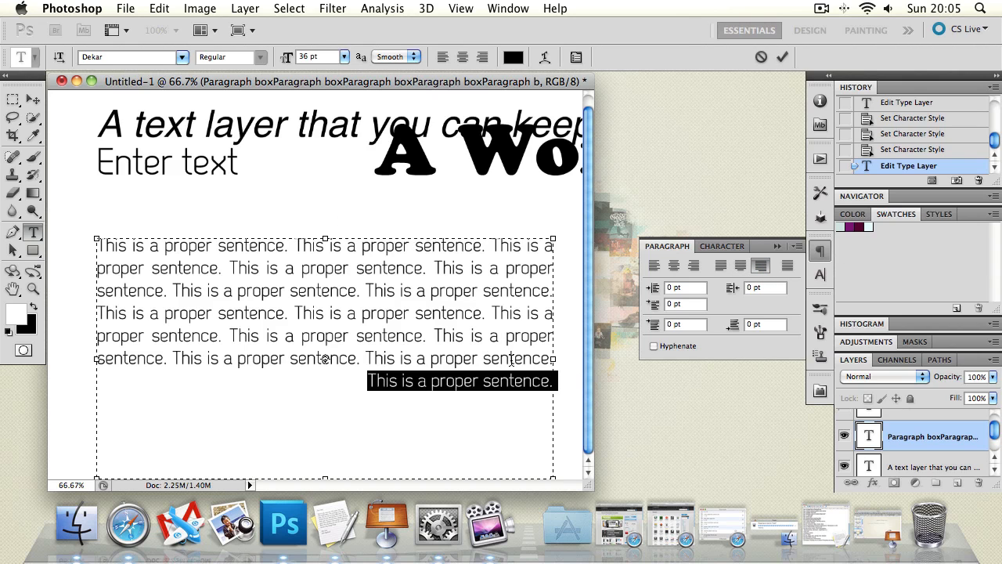
# Justify all lines of the paragraph including the last one, highlight the stretched last line, and cancel the type edit.
pyautogui.press('super+a')
pyautogui.click(787, 266)
pyautogui.click(369, 365)
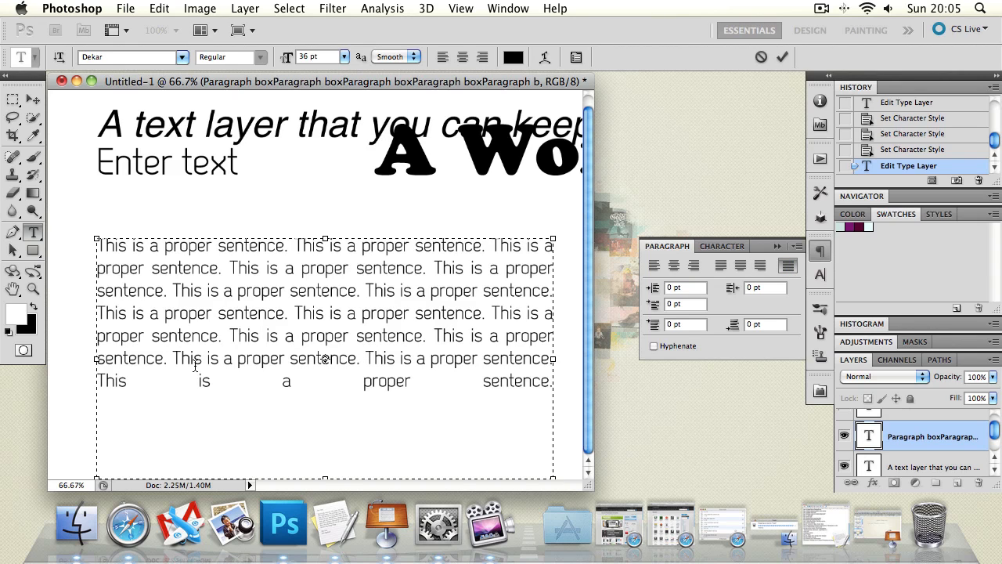
pyautogui.moveTo(107, 381); pyautogui.dragTo(516, 382)
pyautogui.click(517, 383)
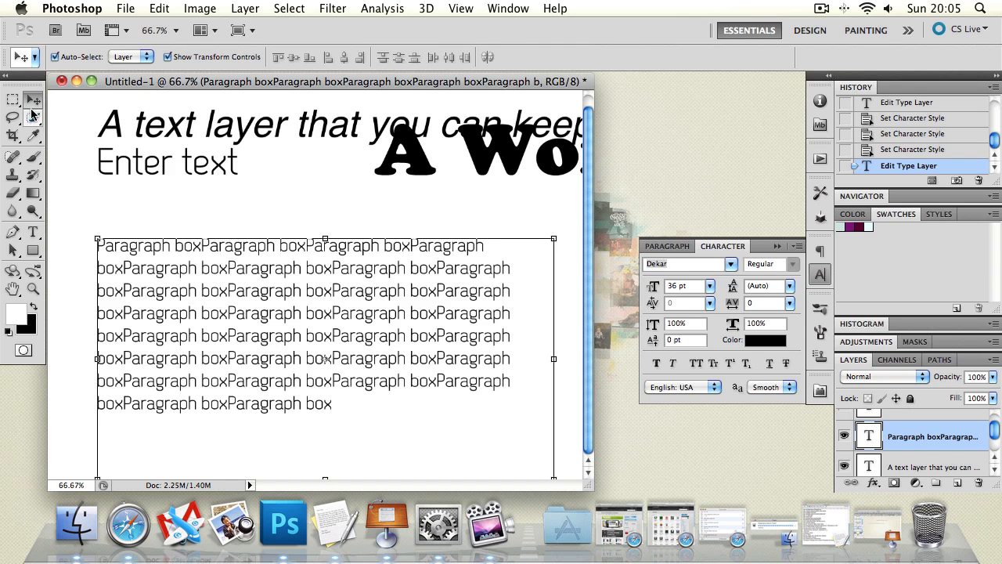
# Delete the paragraph text layer and the remaining text layers, leaving only the white background.
pyautogui.click(247, 280)
pyautogui.press('Delete')
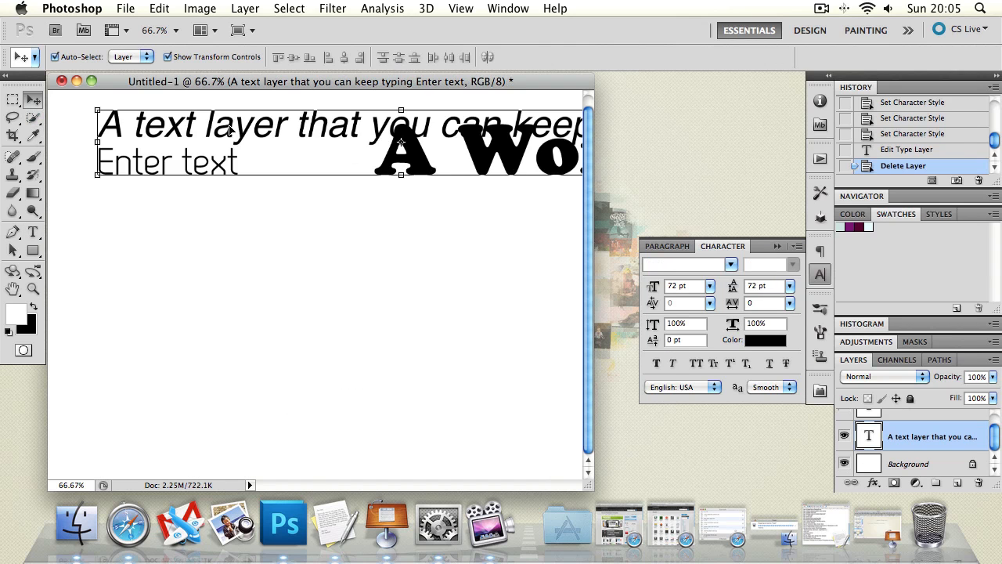
pyautogui.moveTo(233, 130); pyautogui.dragTo(253, 402)
pyautogui.press('Delete')
pyautogui.moveTo(404, 168); pyautogui.dragTo(225, 283)
pyautogui.press('Delete')
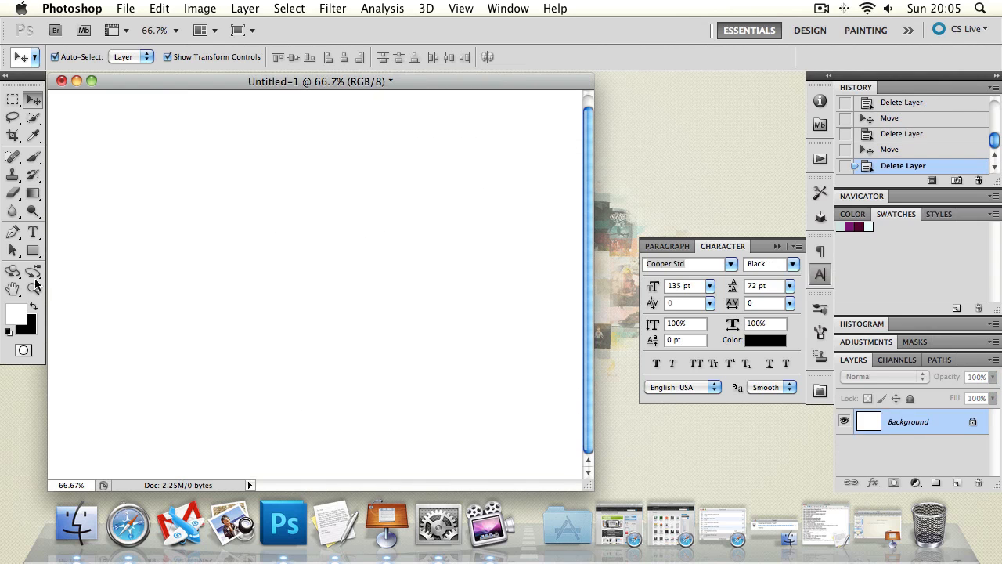
# Draw a large circle on the empty canvas as a shape layer with the Ellipse Tool.
pyautogui.click(37, 251)
pyautogui.click(47, 253)
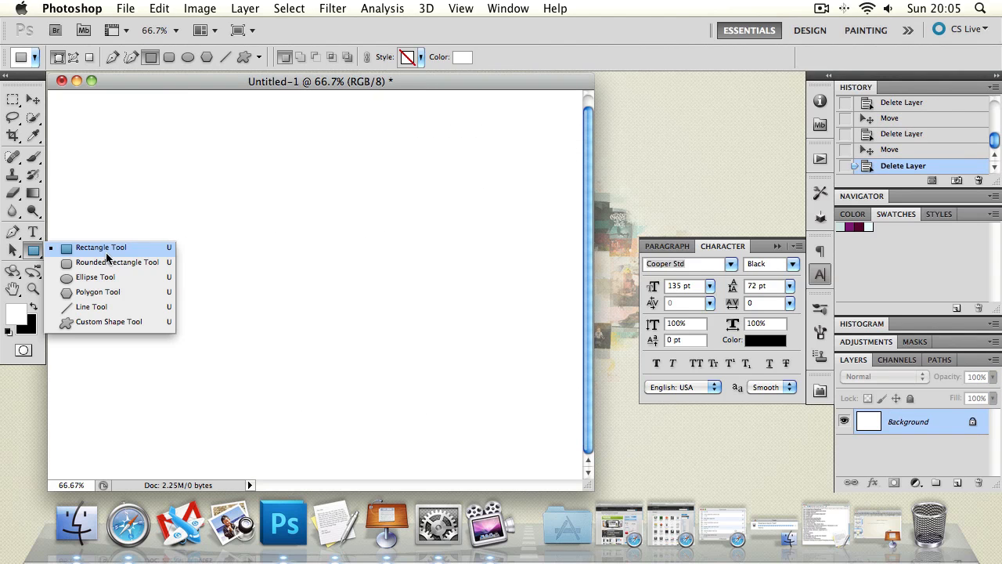
pyautogui.click(107, 277)
pyautogui.moveTo(132, 136); pyautogui.dragTo(327, 331)
pyautogui.moveTo(420, 361); pyautogui.dragTo(421, 361)
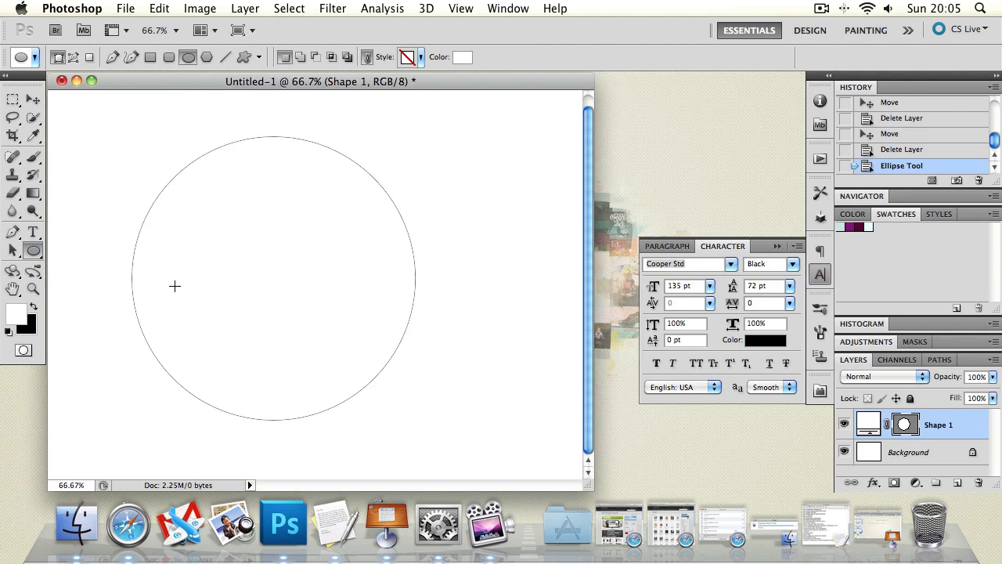
# Start type on the circle's path at its topmost point and enter "This is text on the out".
pyautogui.press('t')
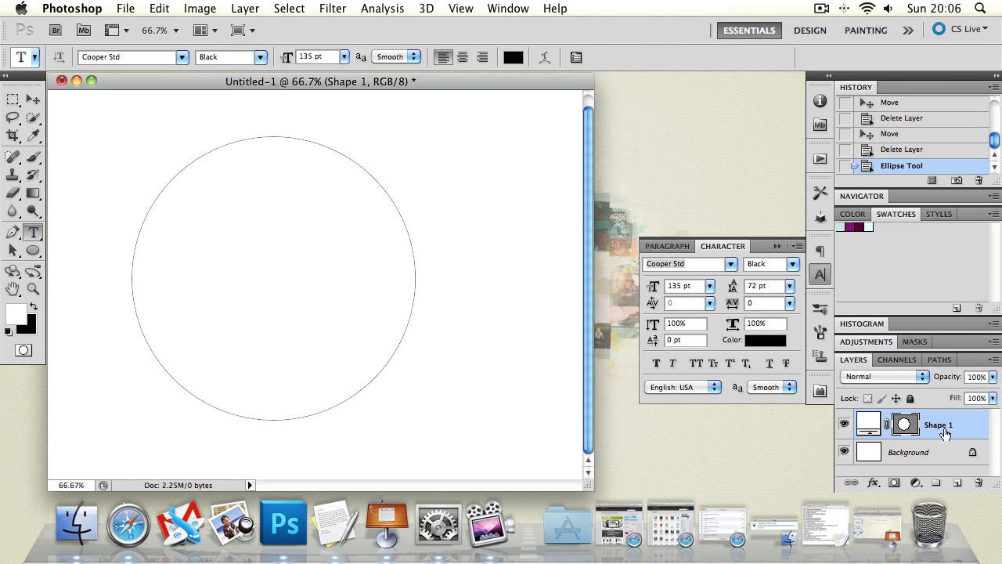
pyautogui.doubleClick(869, 425)
pyautogui.click(667, 143)
pyautogui.click(271, 136)
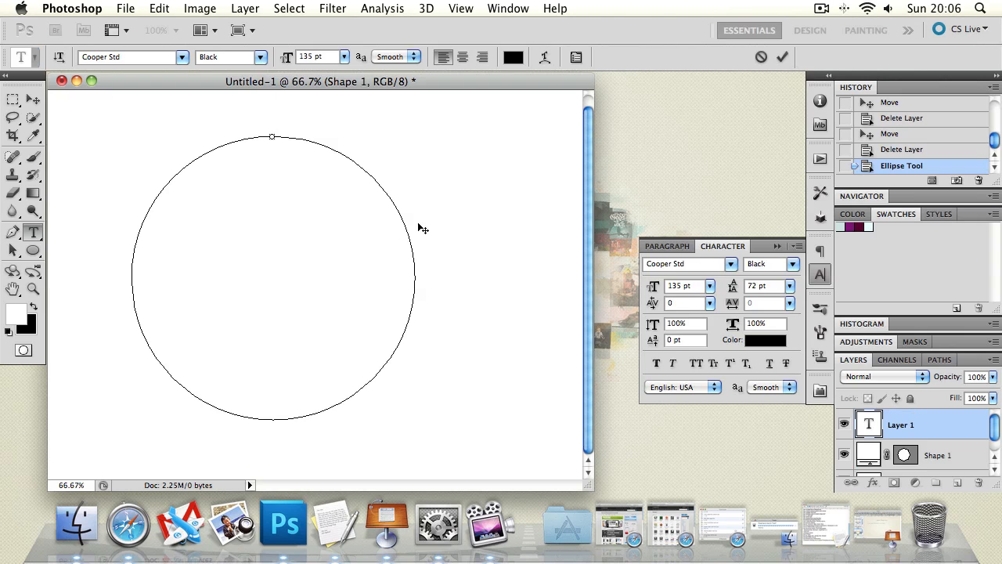
pyautogui.write('T')
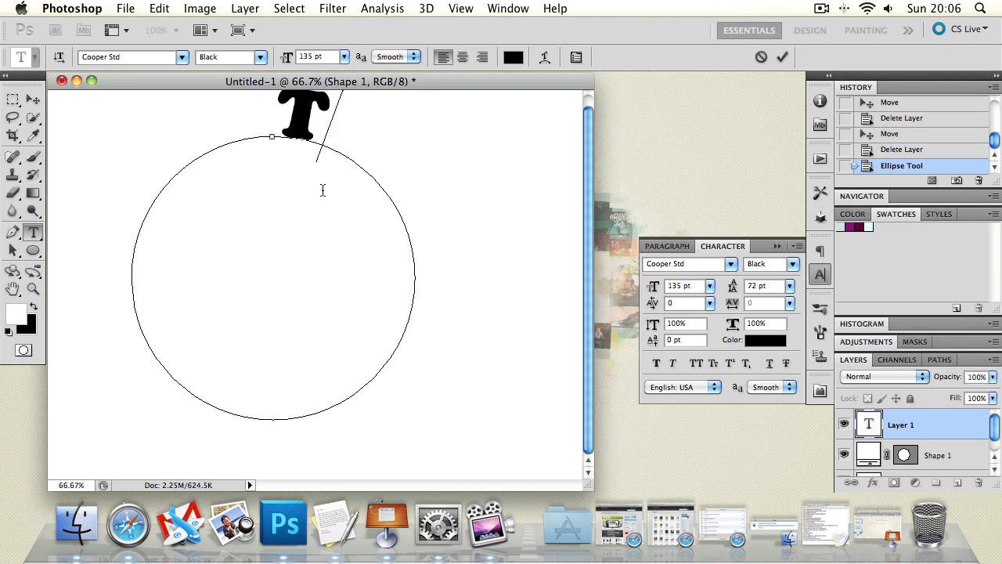
pyautogui.write('his is text on the out')
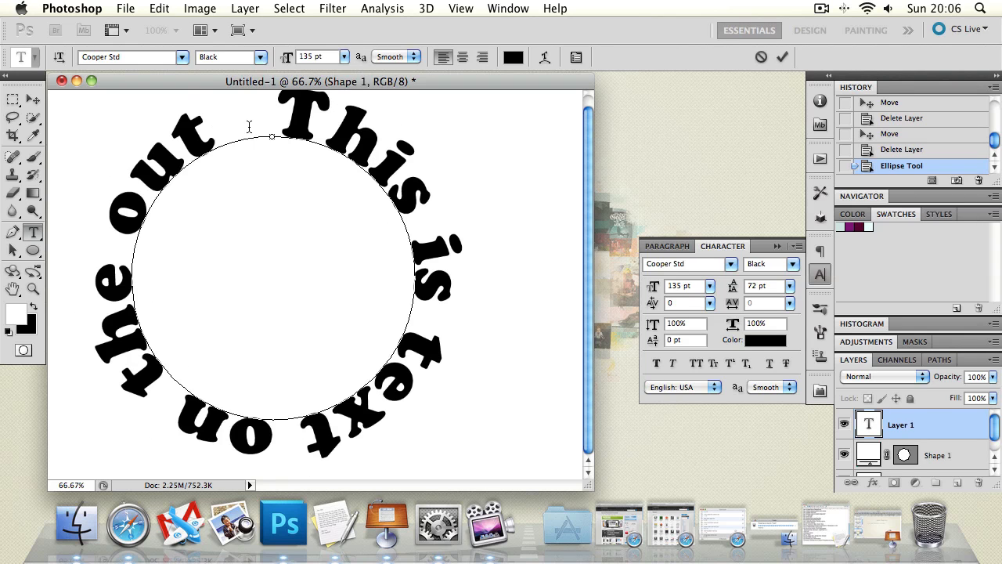
# Use the Path Selection Tool to flip the text to the inside of the circle and back to the outside.
pyautogui.press('super+a')
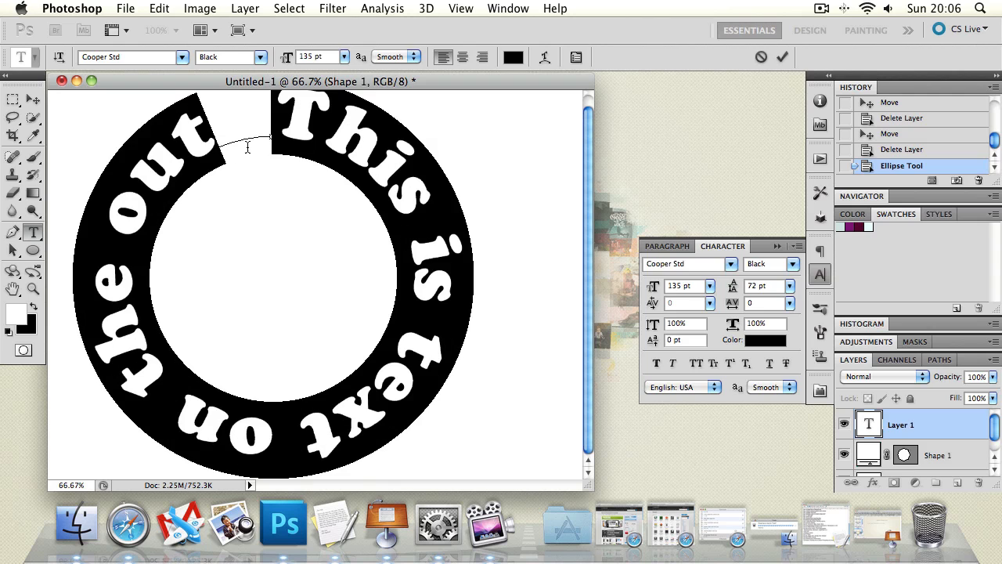
pyautogui.click(339, 134)
pyautogui.click(13, 252)
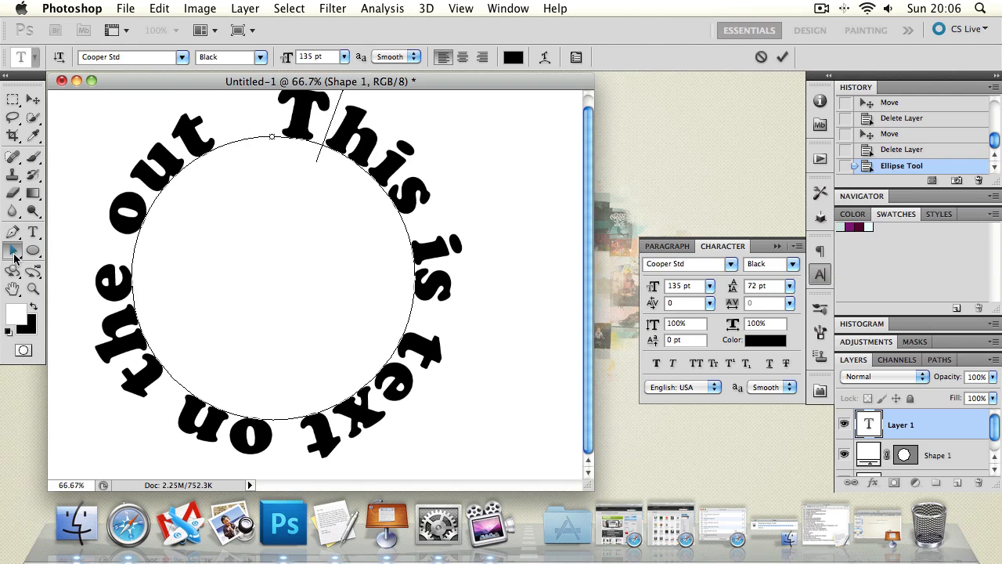
pyautogui.moveTo(317, 103); pyautogui.dragTo(315, 110)
pyautogui.moveTo(298, 170); pyautogui.dragTo(271, 218)
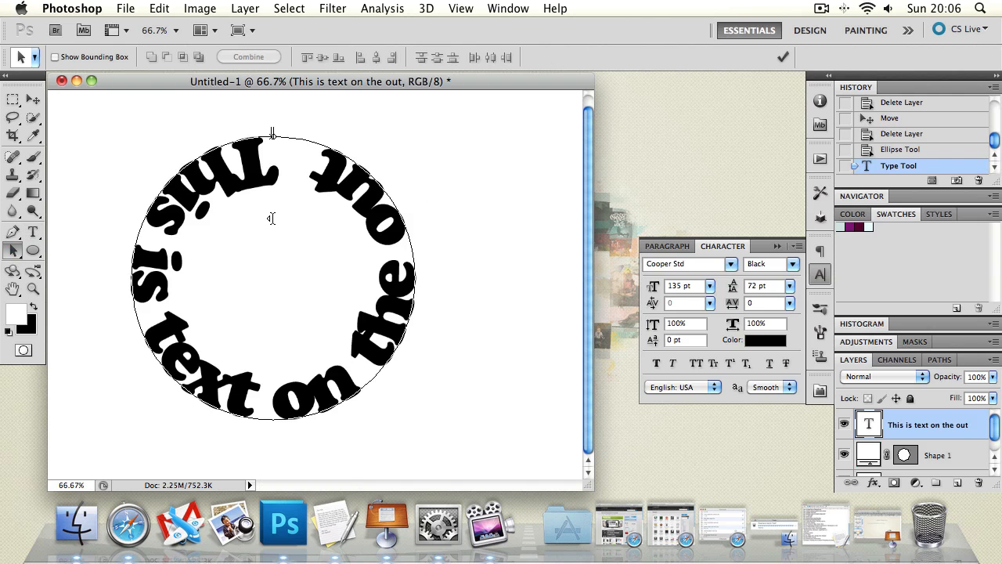
pyautogui.moveTo(274, 121); pyautogui.dragTo(270, 136)
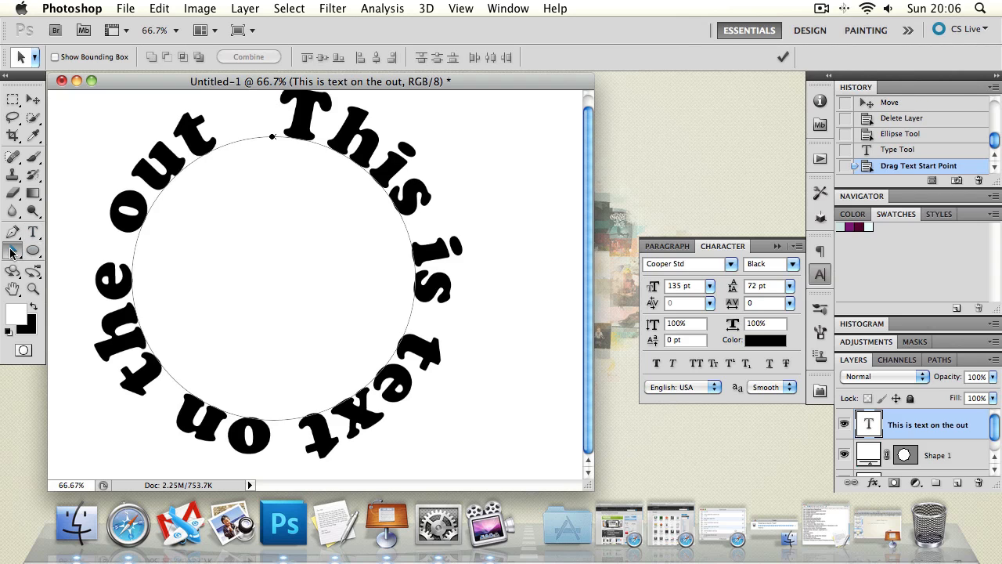
# Slide the text's start and end points around the circle with the Path Selection Tool and flip the text to the inside.
pyautogui.click(8, 258)
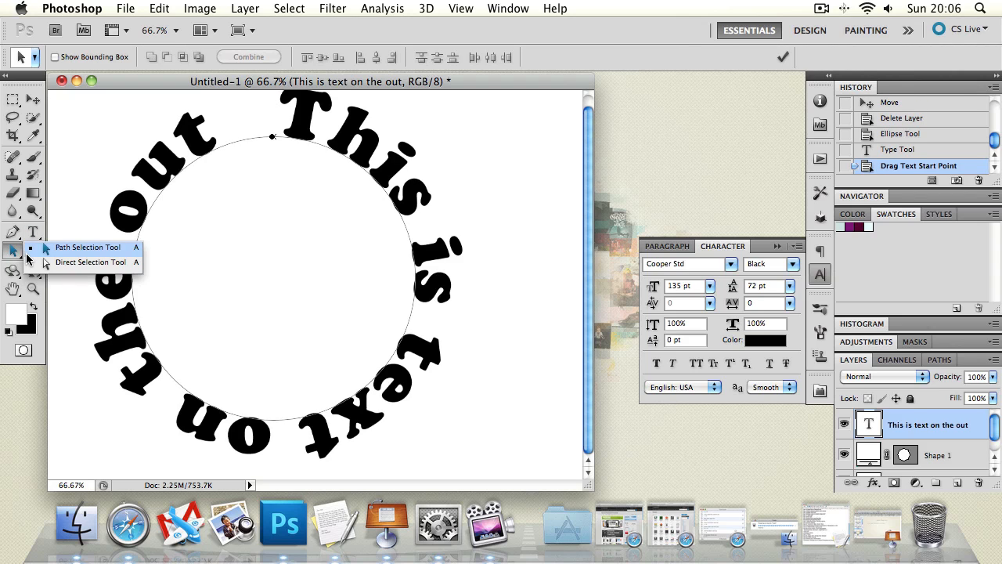
pyautogui.click(47, 246)
pyautogui.moveTo(304, 112); pyautogui.dragTo(269, 117)
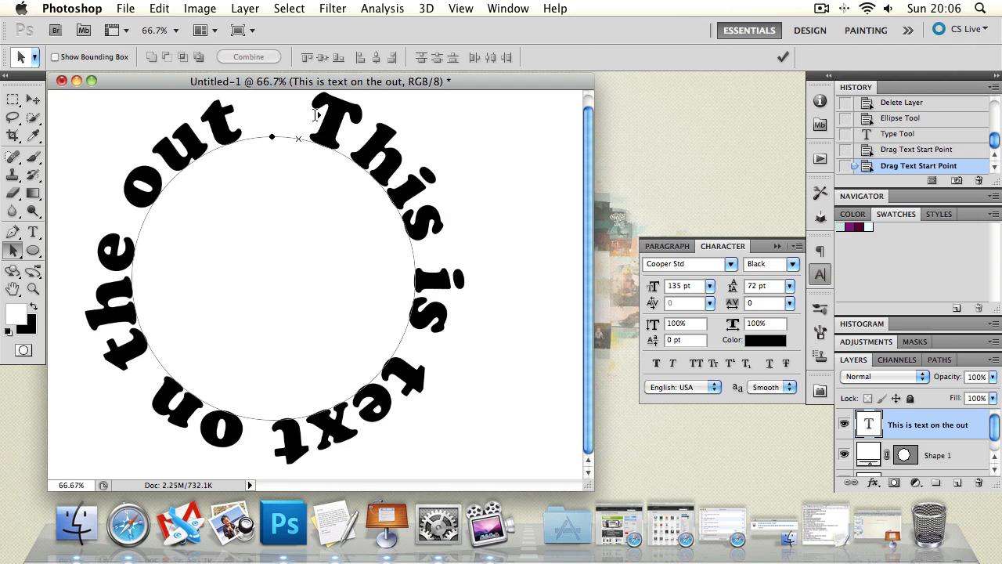
pyautogui.moveTo(313, 118); pyautogui.dragTo(452, 354)
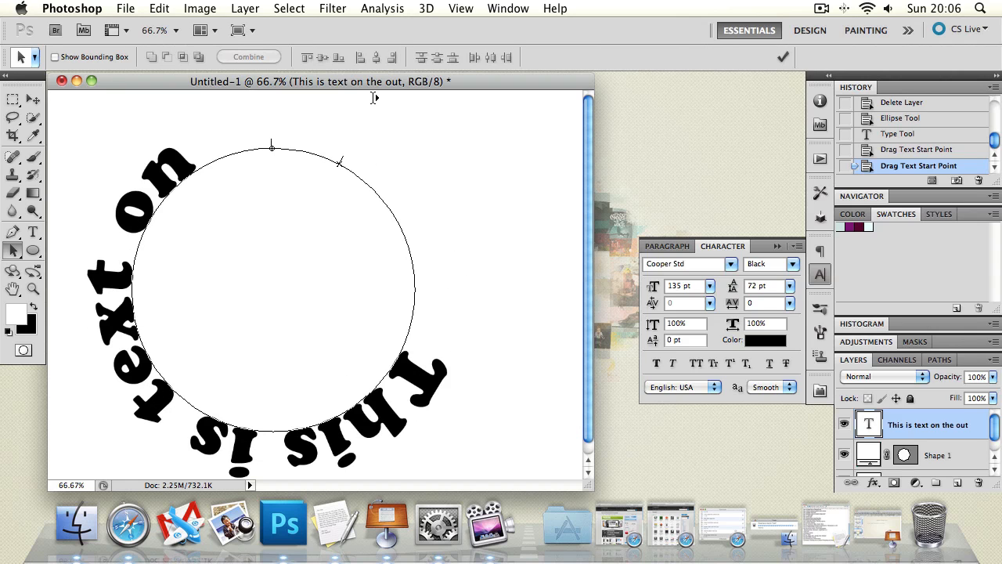
pyautogui.moveTo(374, 97); pyautogui.dragTo(374, 98)
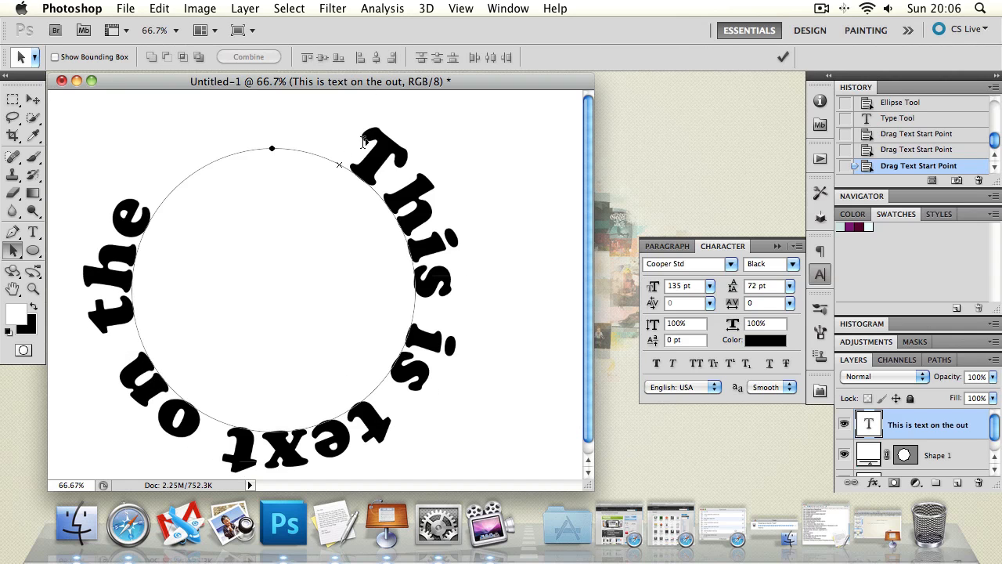
pyautogui.moveTo(363, 141)
pyautogui.mouseDown()
pyautogui.moveTo(248, 273)
pyautogui.moveTo(293, 318)
pyautogui.moveTo(162, 327)
pyautogui.moveTo(335, 417)
pyautogui.mouseUp()
# Delete the "This is text on the out" layer, keeping the circle shape.
pyautogui.click(34, 100)
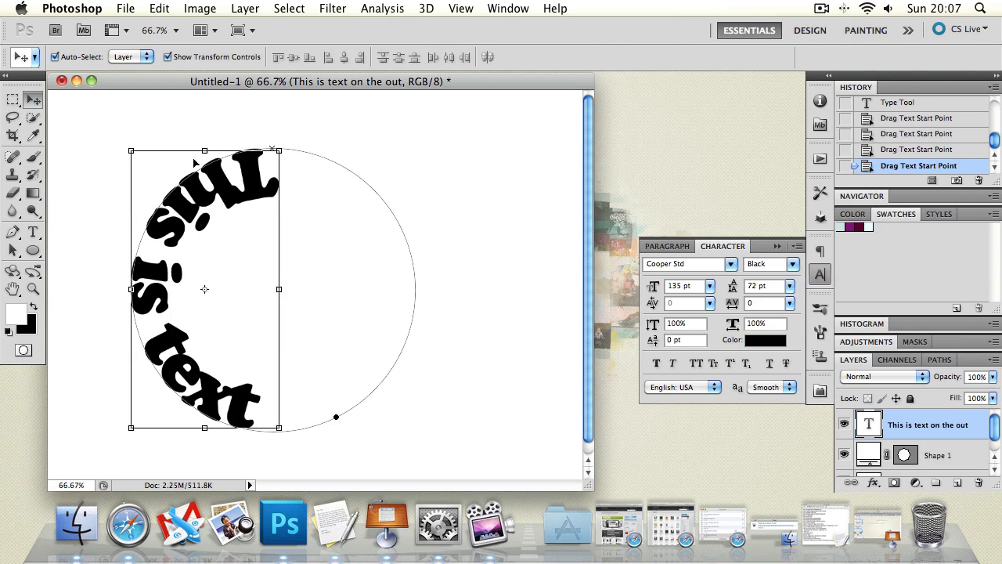
pyautogui.moveTo(967, 433); pyautogui.dragTo(979, 482)
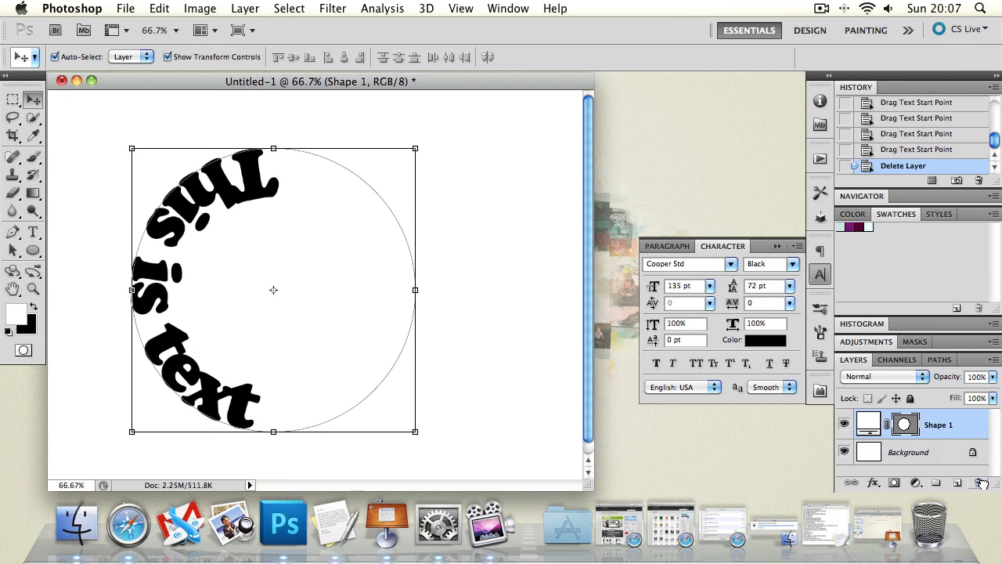
# Add area type inside the circle shape reading "This is text wrapped inside the circl".
pyautogui.click(33, 232)
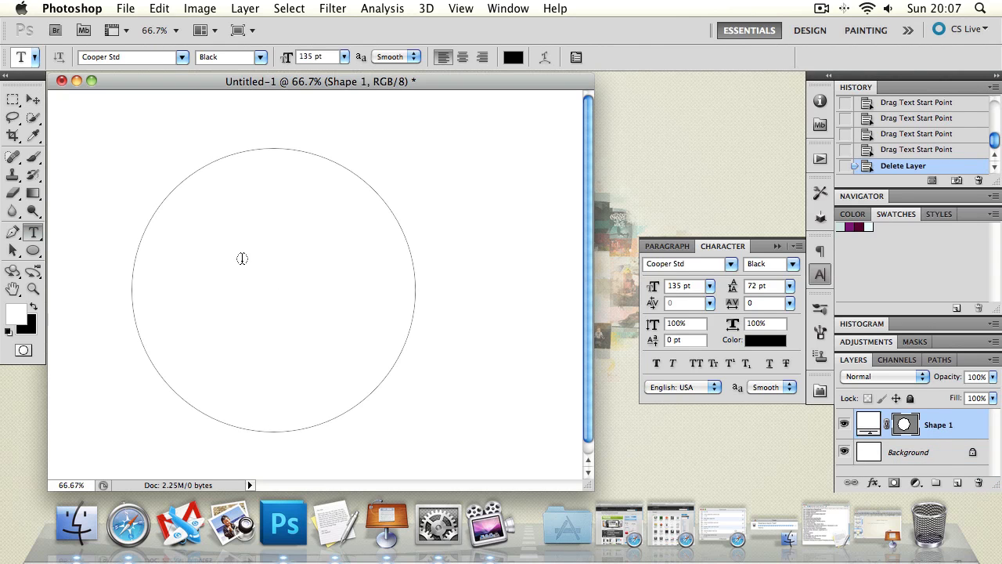
pyautogui.click(242, 258)
pyautogui.write('This is ')
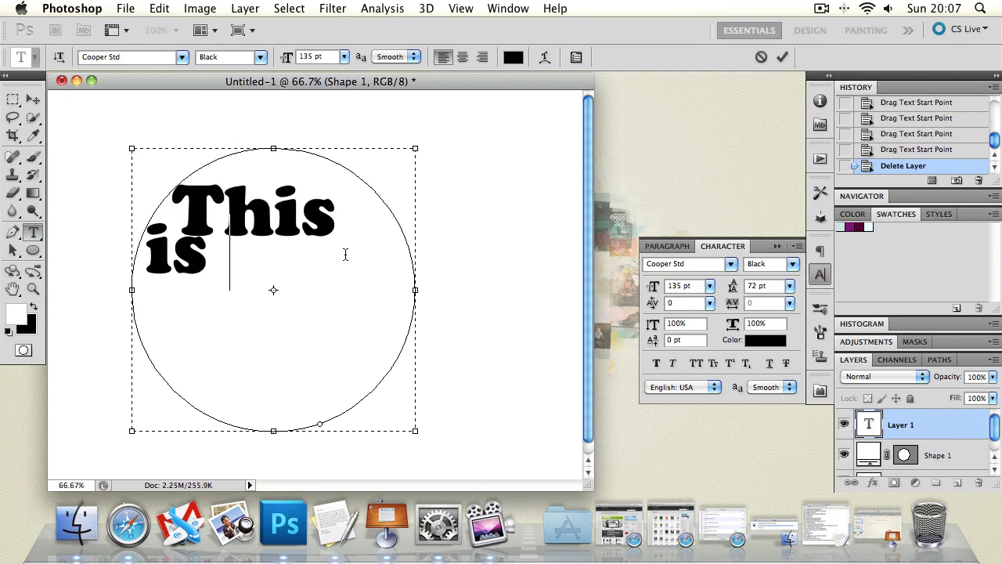
pyautogui.write('text wrapped inside')
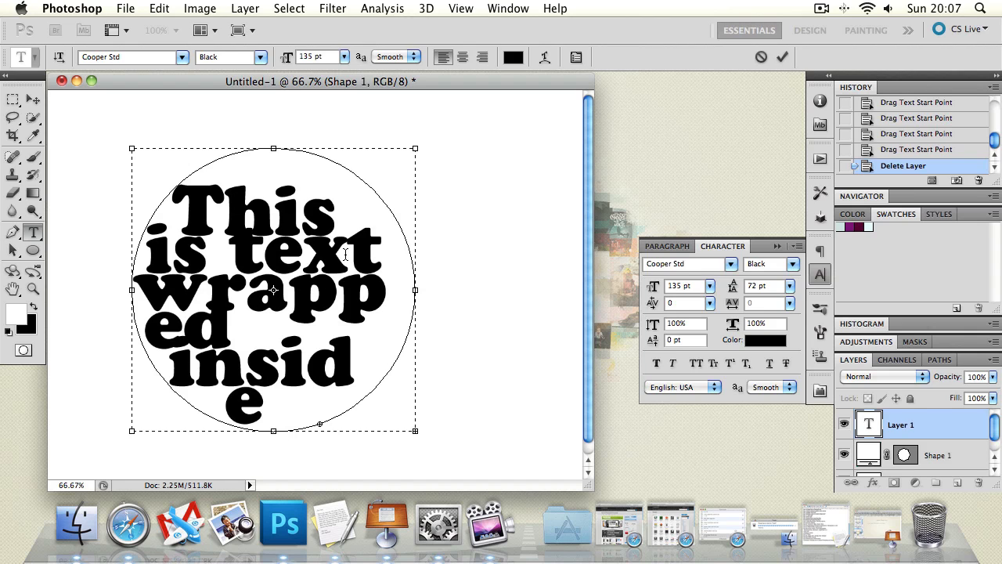
pyautogui.press('super+Return')
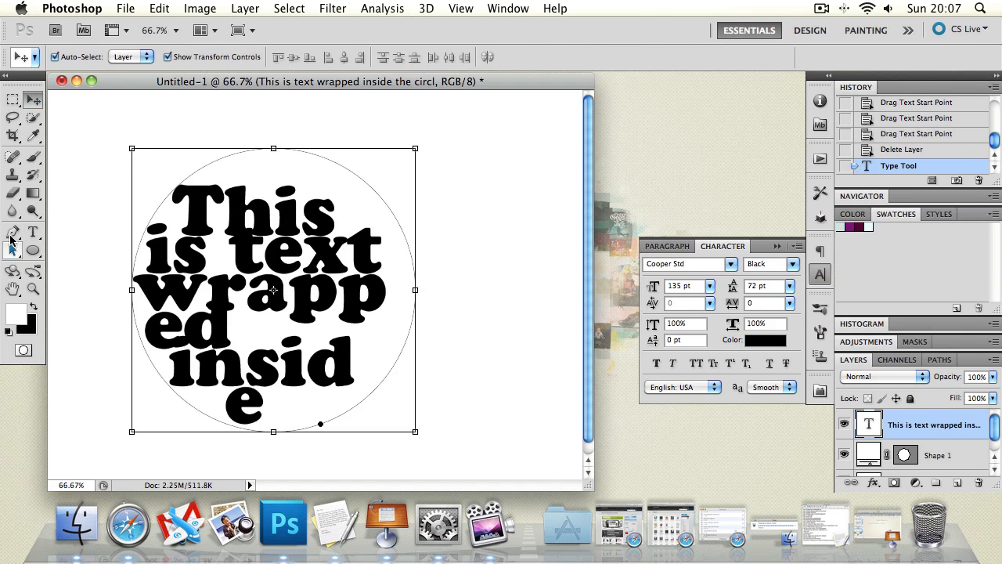
# Reduce the font size of all the text inside the circle to 23 pt.
pyautogui.doubleClick(251, 235)
pyautogui.press('super+a')
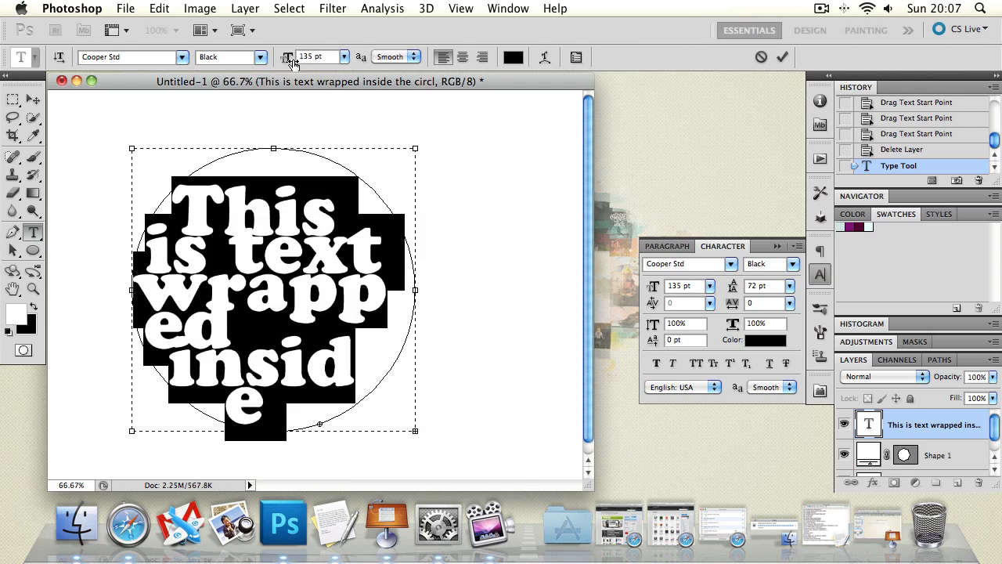
pyautogui.moveTo(289, 62); pyautogui.dragTo(201, 64)
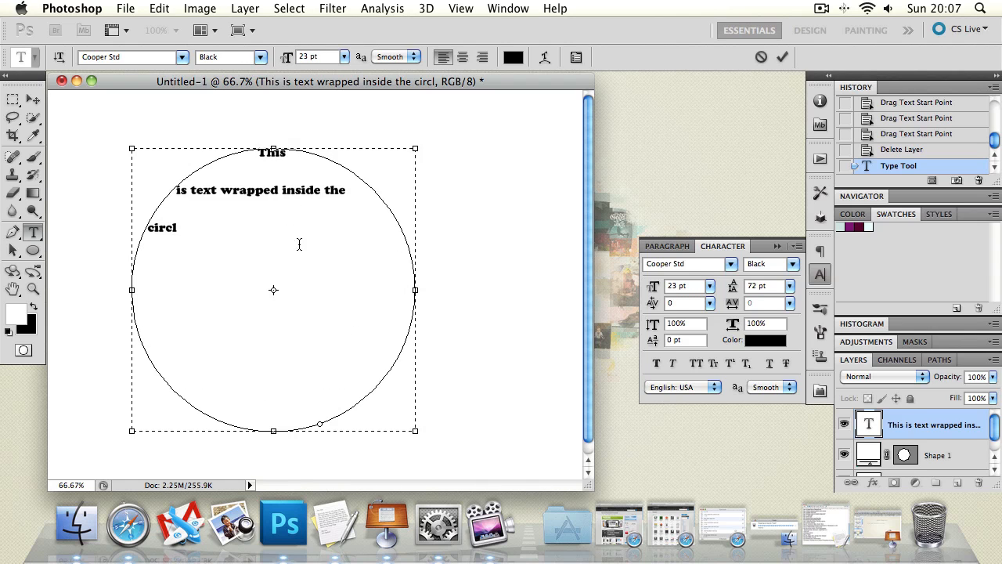
# Add a period after "circl" and paste the copied sentence repeatedly until the text fills the circle.
pyautogui.press('Right')
pyautogui.write('.')
pyautogui.press('super+v')
pyautogui.press('super+v')
pyautogui.press('super+v')
pyautogui.press('super+v')
pyautogui.press('super+v')
pyautogui.press('super+v')
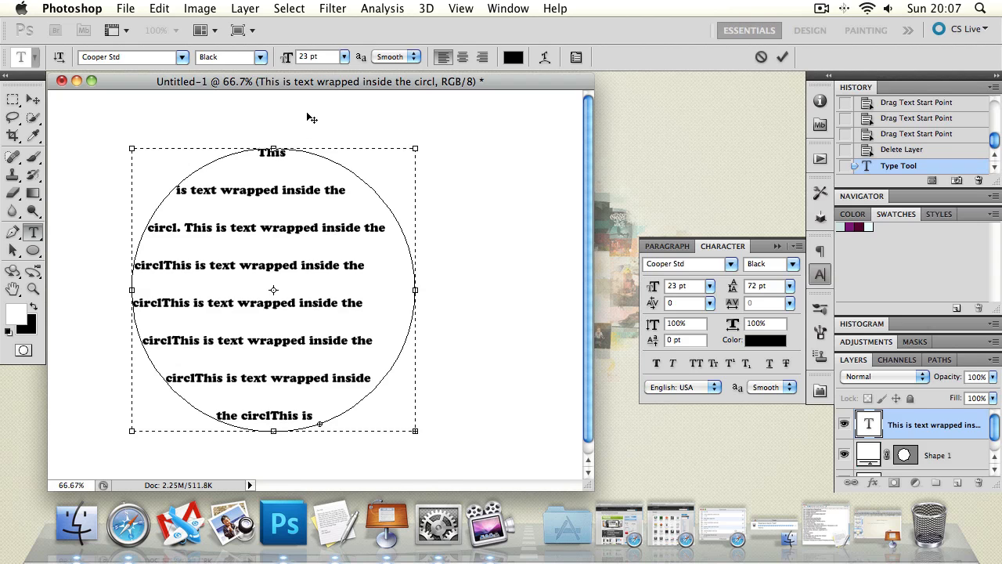
# Center-align all the text inside the circle and commit the edit.
pyautogui.press('super+a')
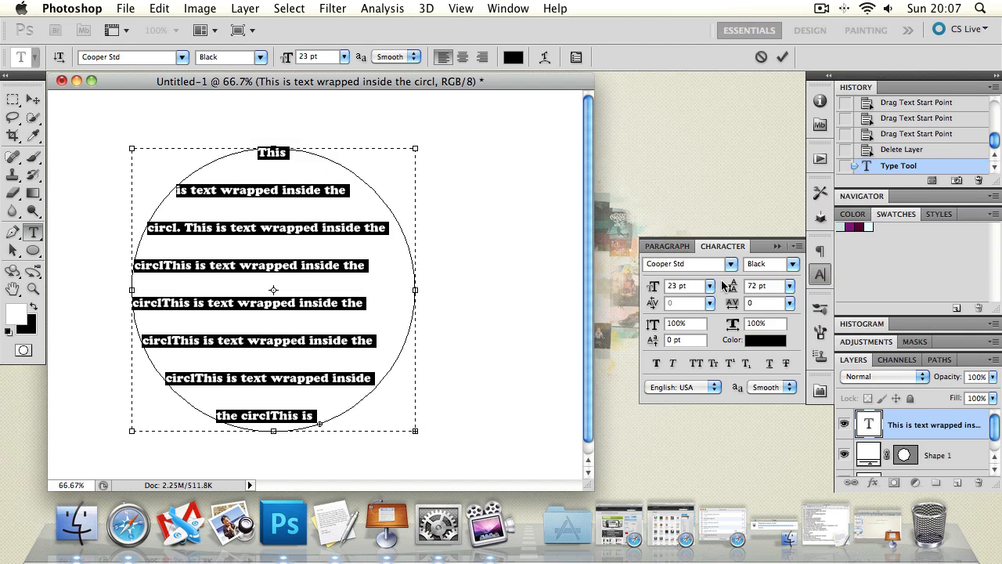
pyautogui.click(667, 246)
pyautogui.click(740, 265)
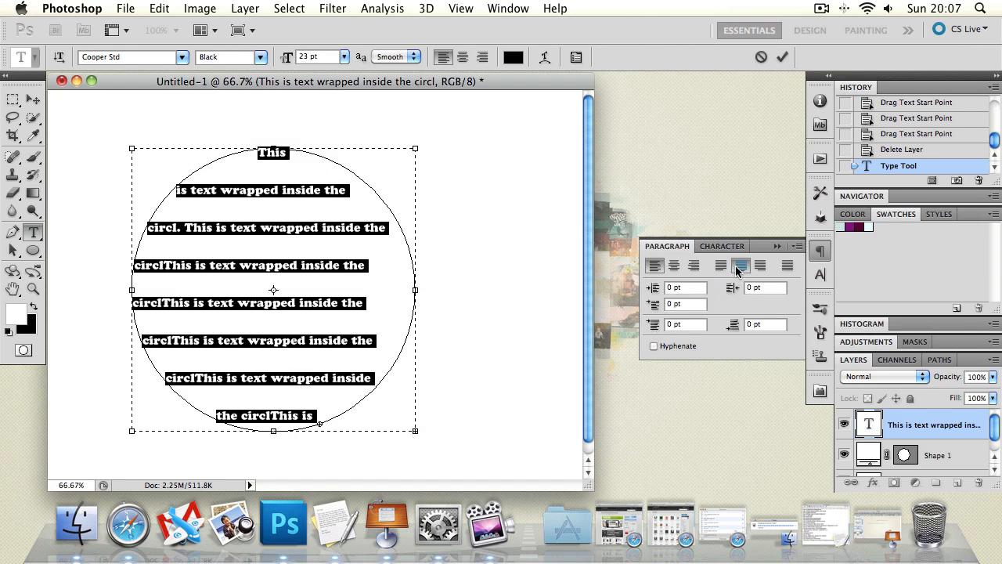
pyautogui.click(674, 265)
pyautogui.click(235, 263)
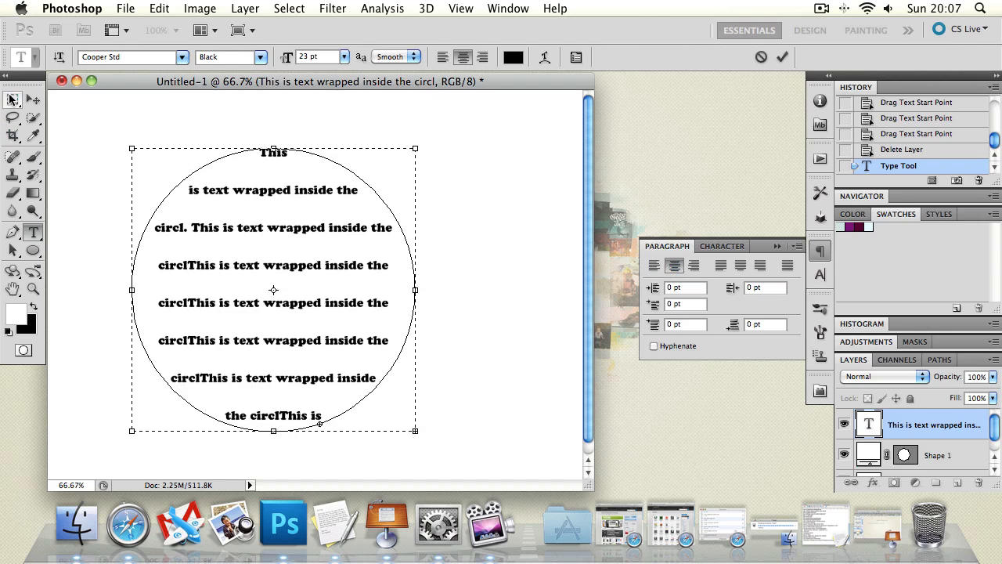
pyautogui.click(31, 99)
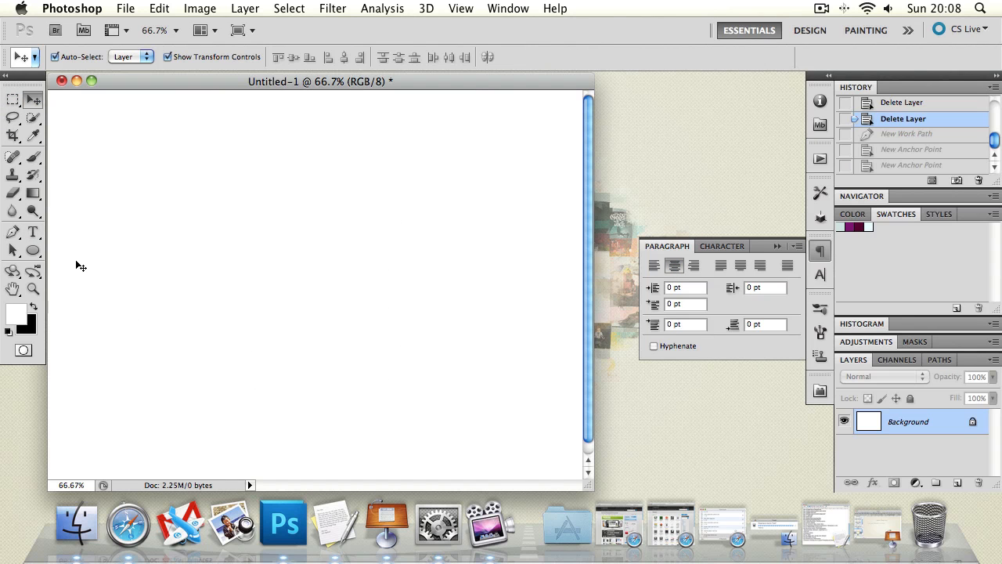
# Create point text reading "This is text warped" on the blank canvas.
pyautogui.click(33, 232)
pyautogui.click(183, 248)
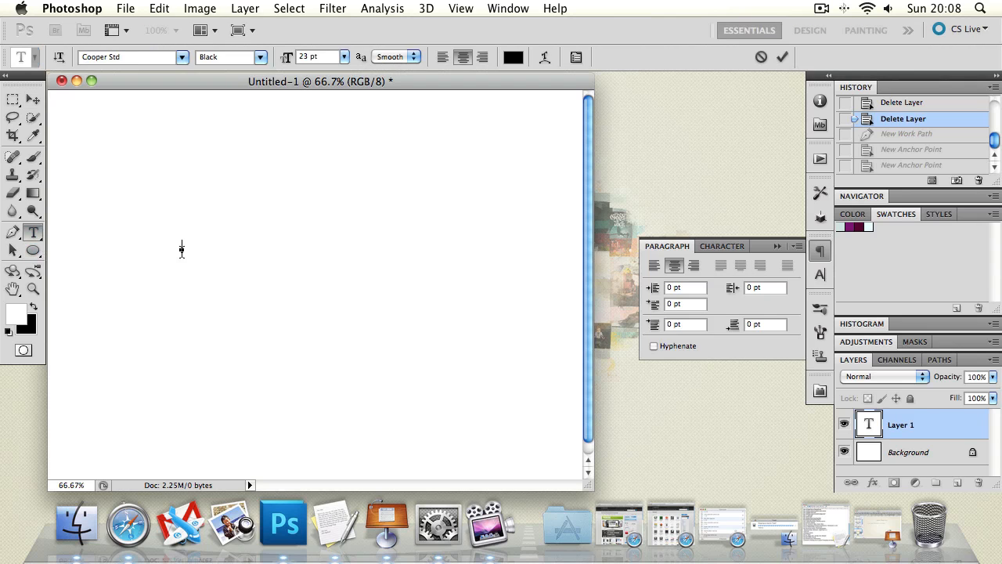
pyautogui.write('This is text wraps')
pyautogui.press('BackSpace')
pyautogui.press('BackSpace')
pyautogui.press('BackSpace')
pyautogui.press('BackSpace')
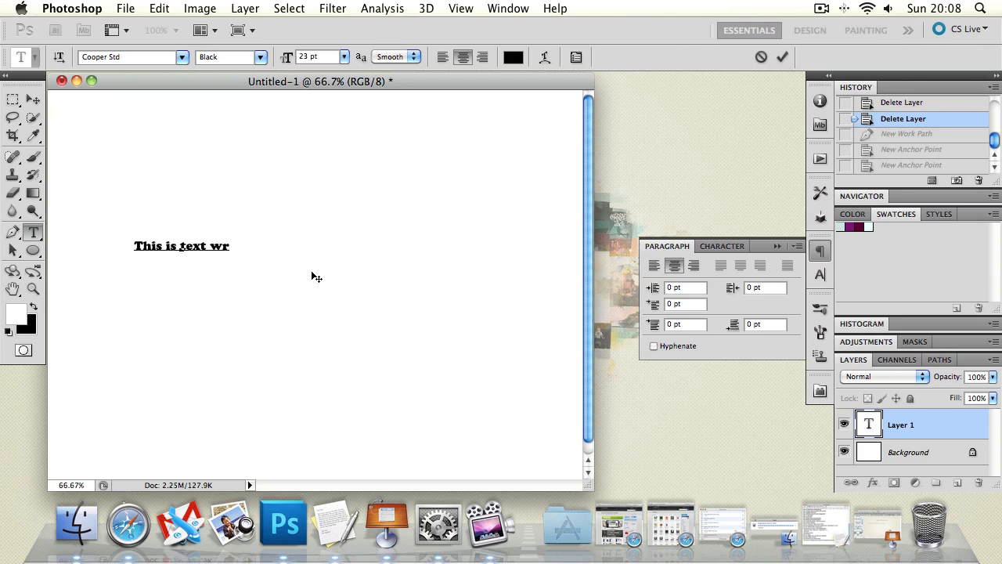
pyautogui.write('arped')
# Enlarge the "This is text warped" text to 100 pt and reposition it across the canvas.
pyautogui.press('super+a')
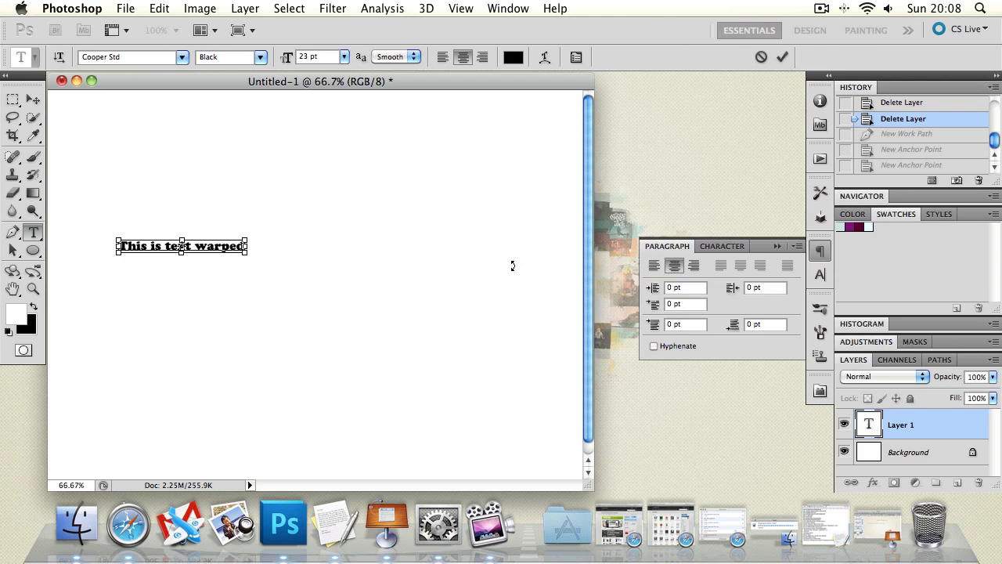
pyautogui.moveTo(292, 62); pyautogui.dragTo(352, 80)
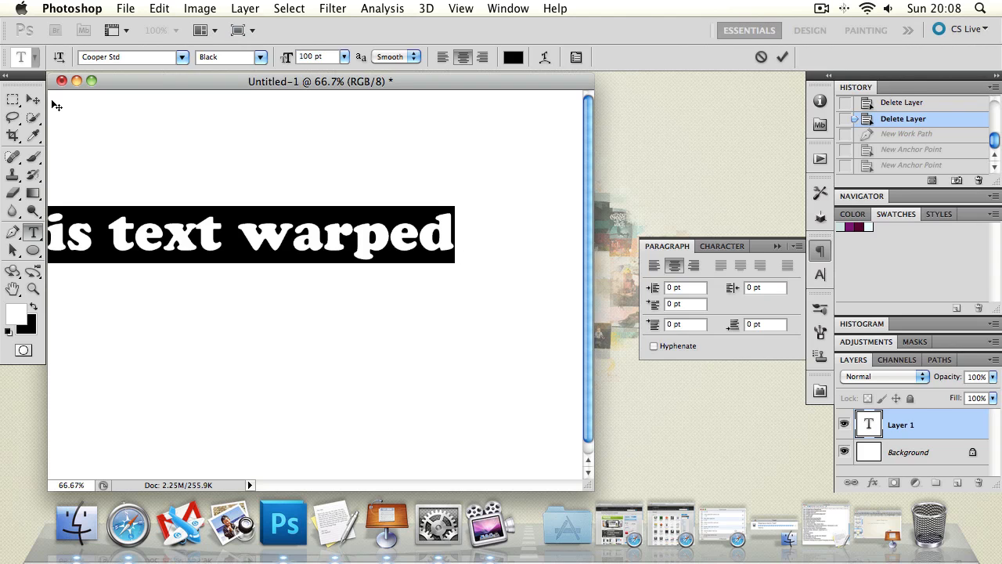
pyautogui.click(32, 100)
pyautogui.moveTo(280, 241); pyautogui.dragTo(394, 264)
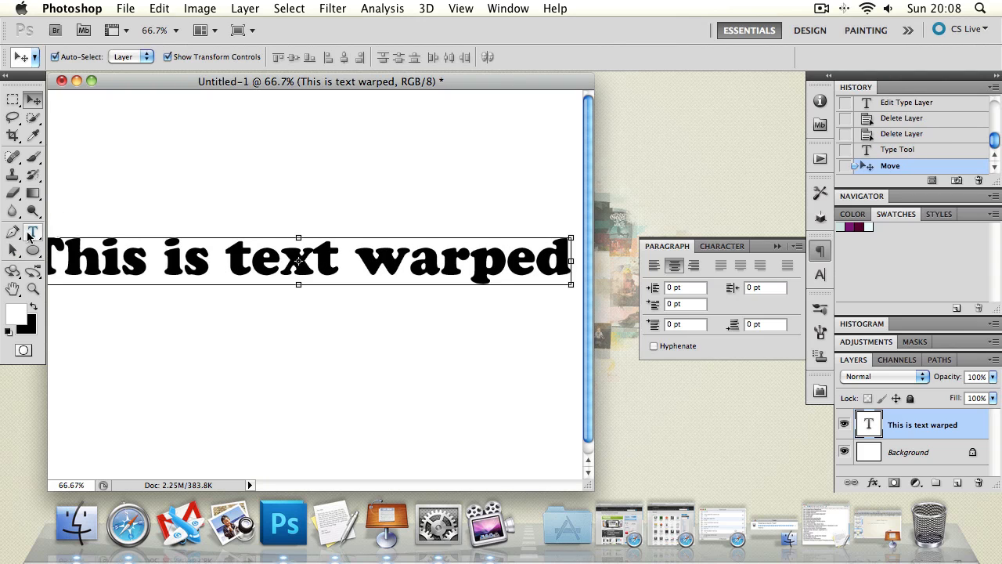
# Select all of "This is text warped" and apply the Flag style in Warp Text, keeping the dialog off the text.
pyautogui.click(33, 231)
pyautogui.click(274, 265)
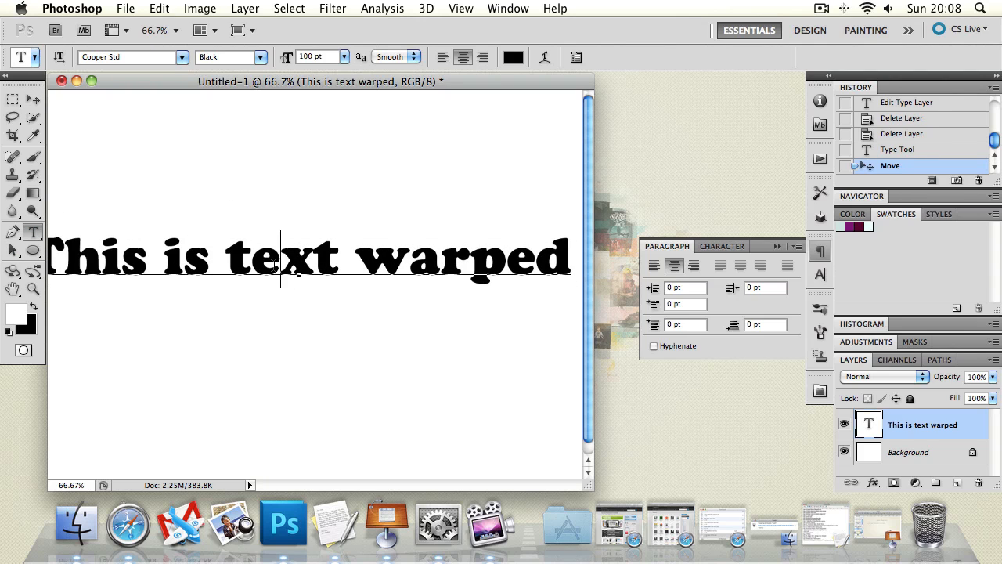
pyautogui.press('super+a')
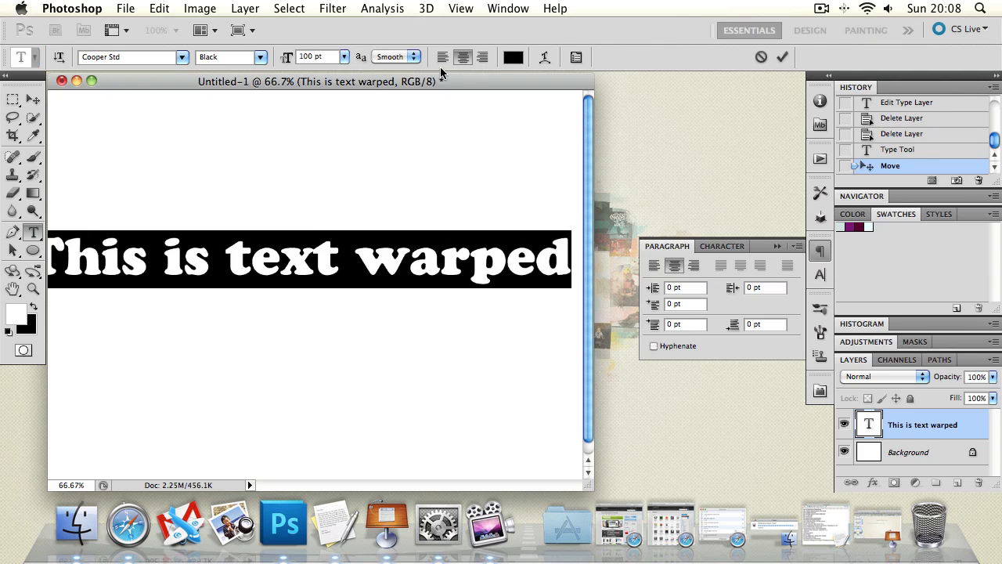
pyautogui.click(544, 61)
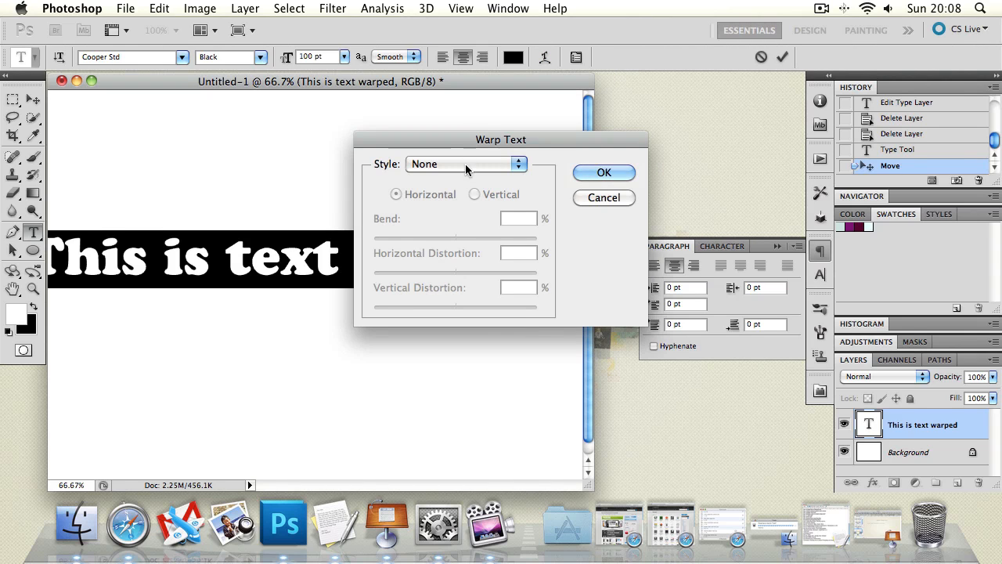
pyautogui.moveTo(458, 137); pyautogui.dragTo(308, 148)
pyautogui.click(313, 173)
pyautogui.click(369, 135)
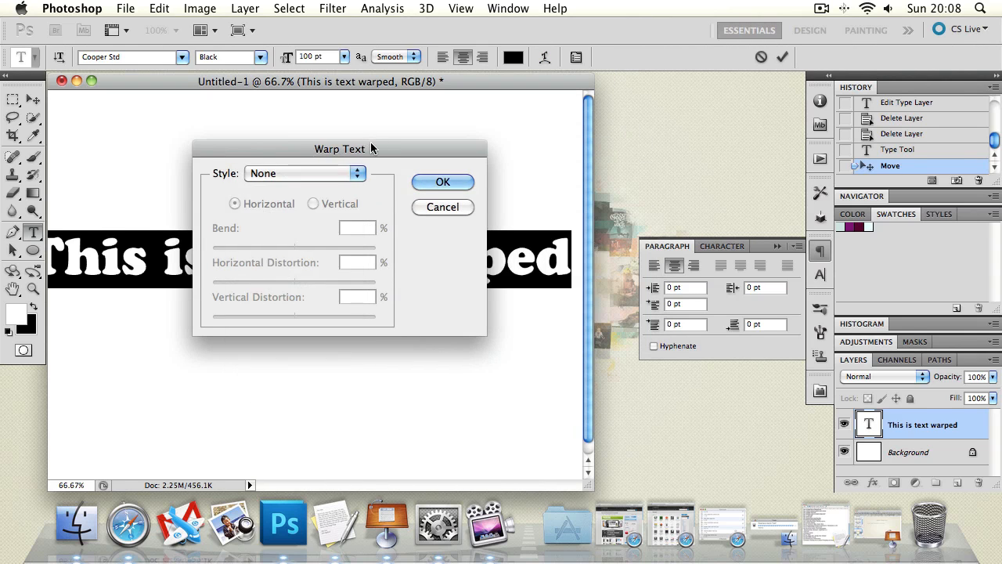
pyautogui.moveTo(370, 143); pyautogui.dragTo(568, 60)
pyautogui.click(545, 94)
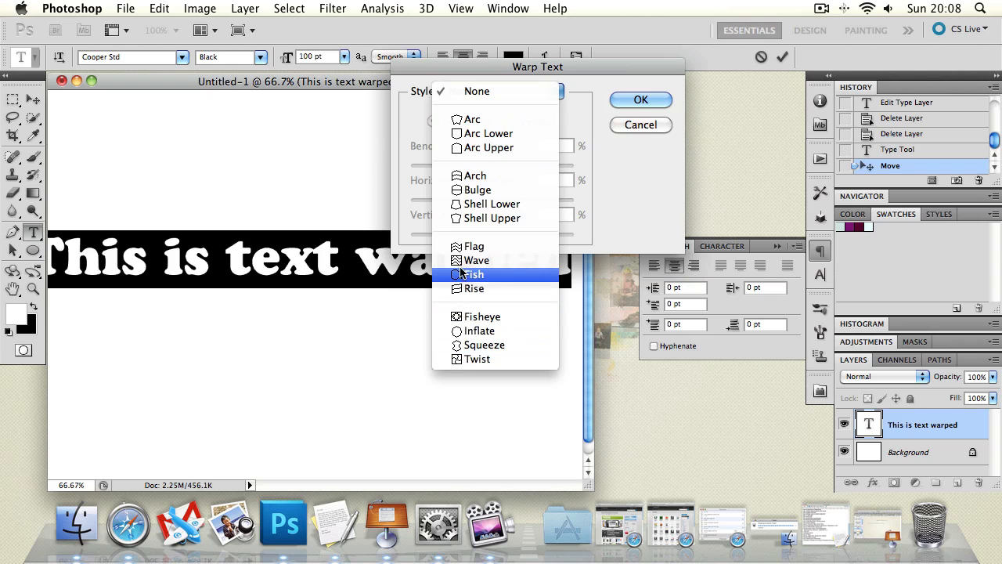
pyautogui.click(470, 246)
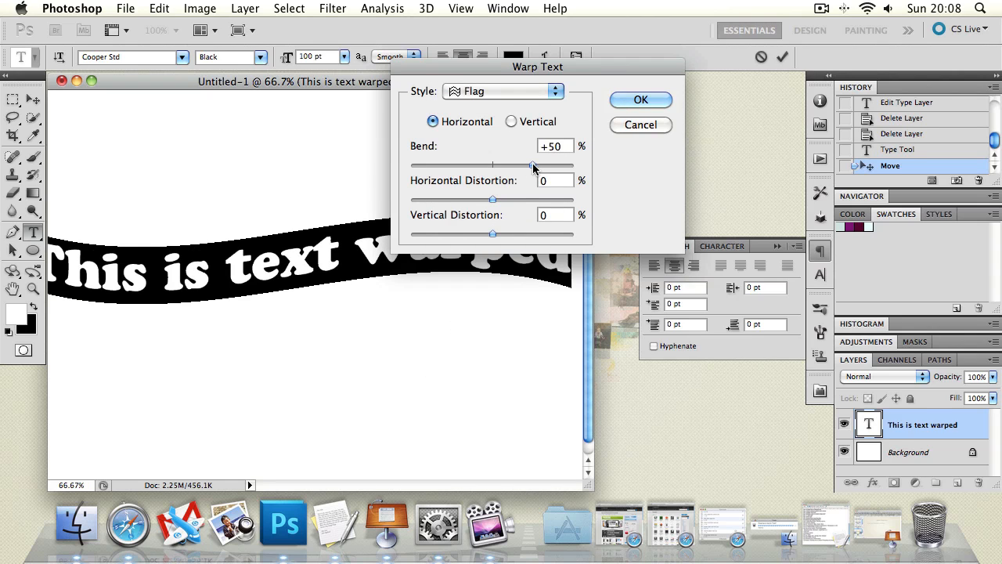
# Set the Flag warp to Bend +86, Horizontal Distortion +53 and Vertical Distortion +16, and commit it.
pyautogui.moveTo(533, 164); pyautogui.dragTo(562, 165)
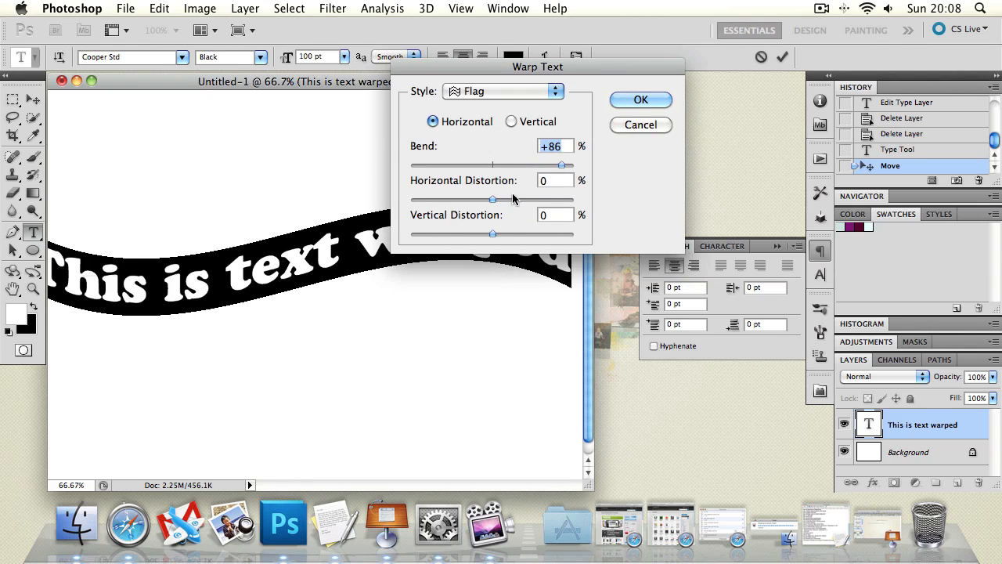
pyautogui.moveTo(492, 199); pyautogui.dragTo(534, 199)
pyautogui.moveTo(492, 234)
pyautogui.mouseDown()
pyautogui.moveTo(456, 240)
pyautogui.moveTo(505, 235)
pyautogui.mouseUp()
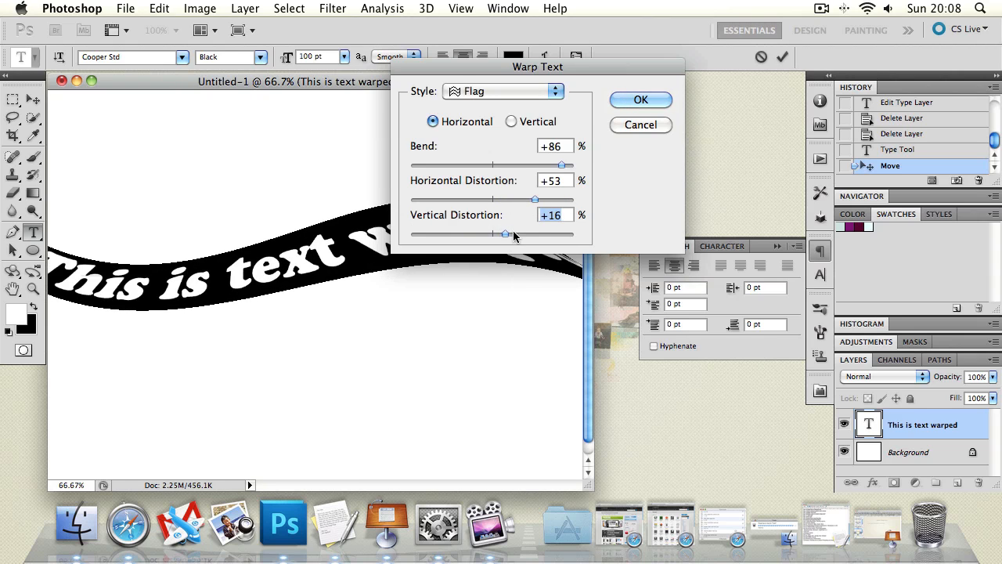
pyautogui.click(639, 100)
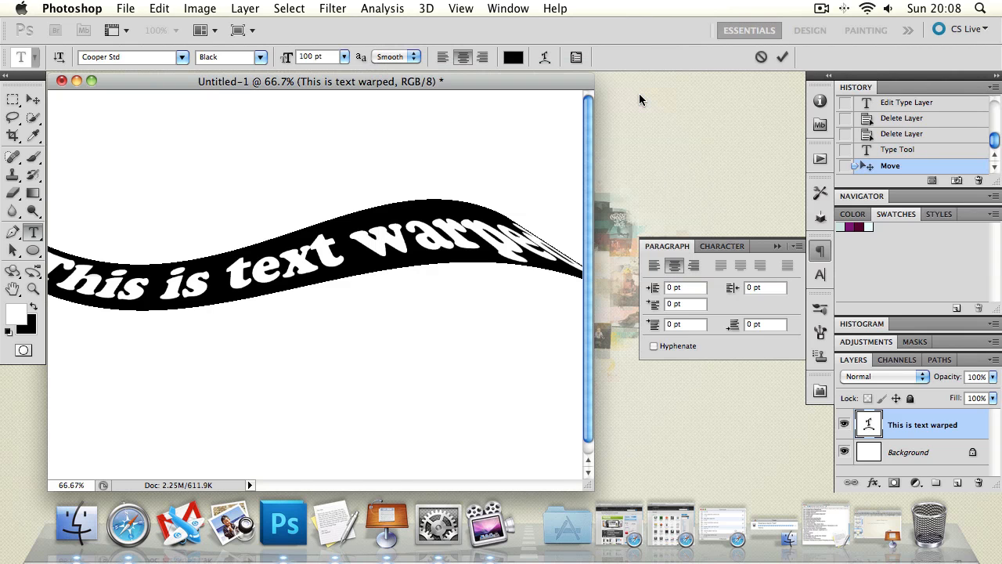
pyautogui.click(33, 100)
pyautogui.click(234, 146)
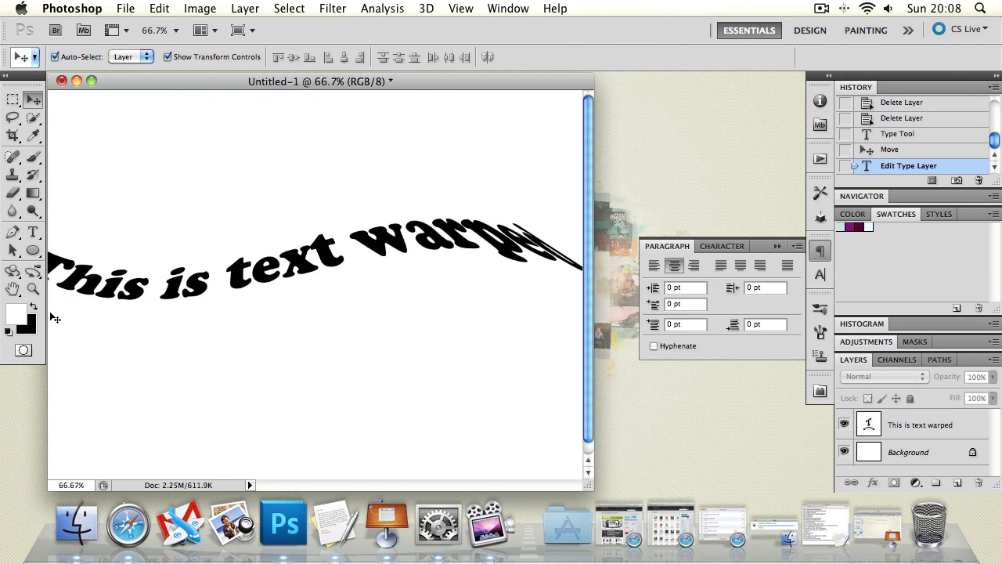
# Replace the warped text's wording with "This has beeen edited", keeping the warp.
pyautogui.click(33, 288)
pyautogui.click(212, 270)
pyautogui.keyDown('alt'); pyautogui.click(212, 270); pyautogui.keyUp('alt')
pyautogui.keyDown('alt'); pyautogui.click(212, 269); pyautogui.keyUp('alt')
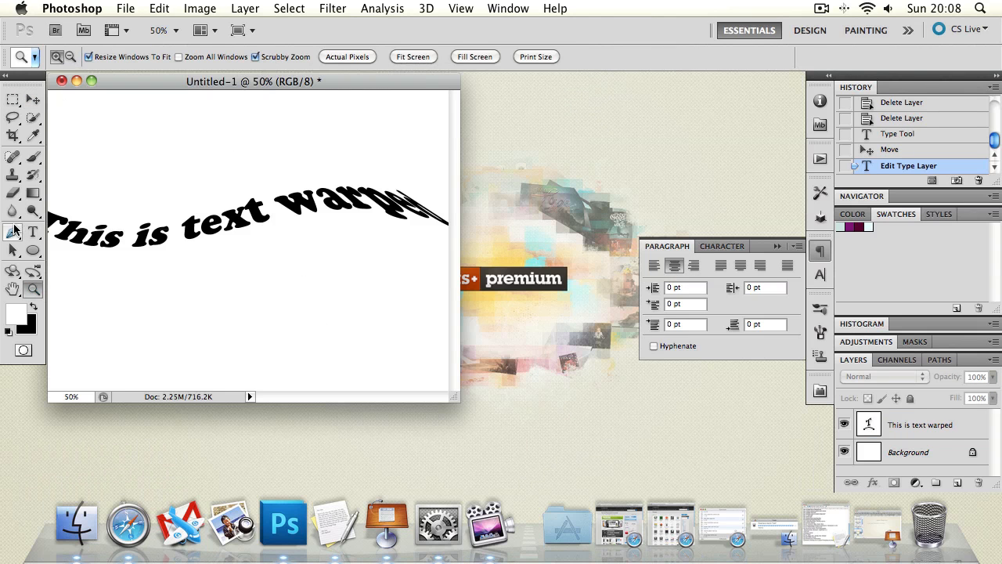
pyautogui.click(33, 233)
pyautogui.click(79, 225)
pyautogui.press('super+a')
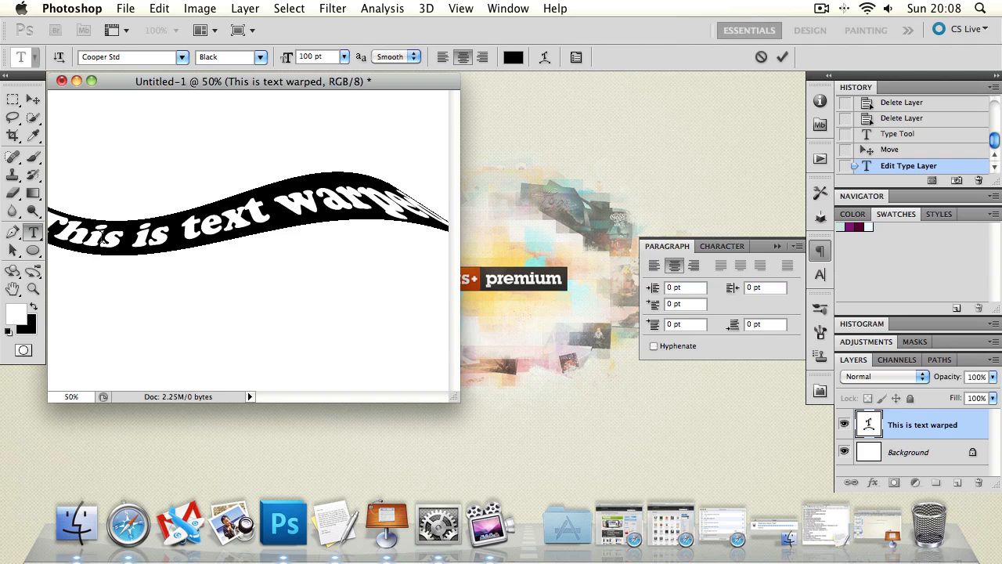
pyautogui.write('This has beeen')
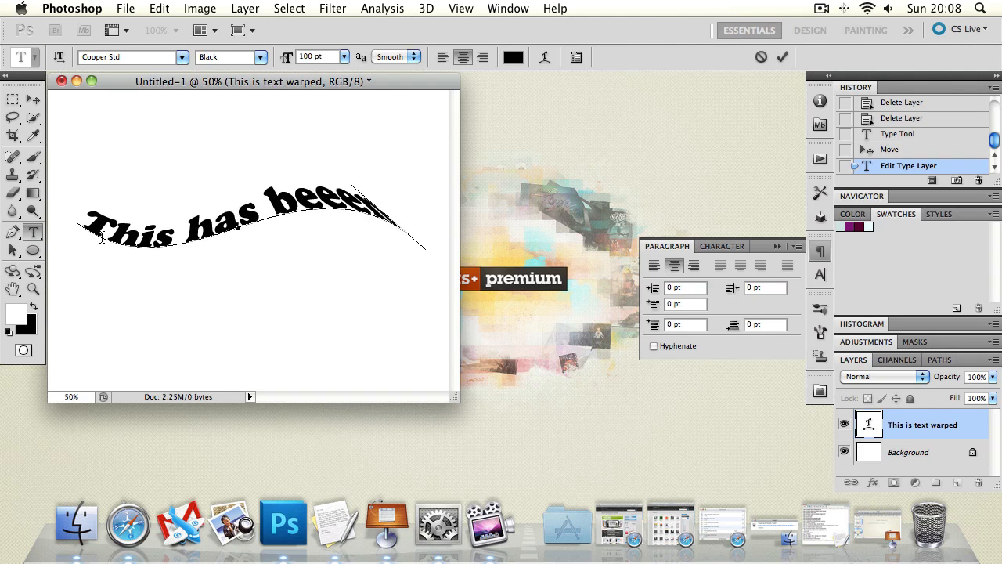
pyautogui.write(' edited')
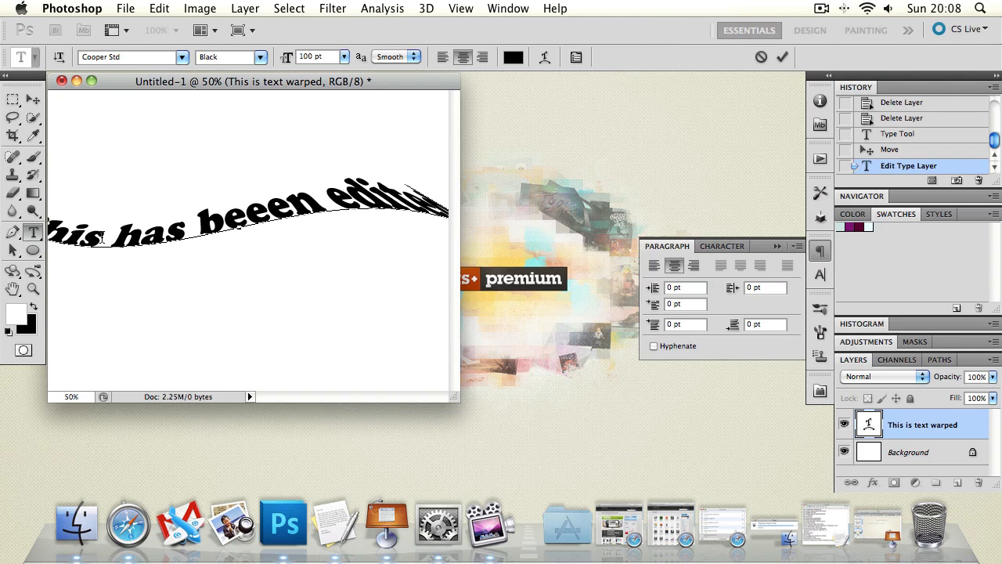
pyautogui.click(33, 99)
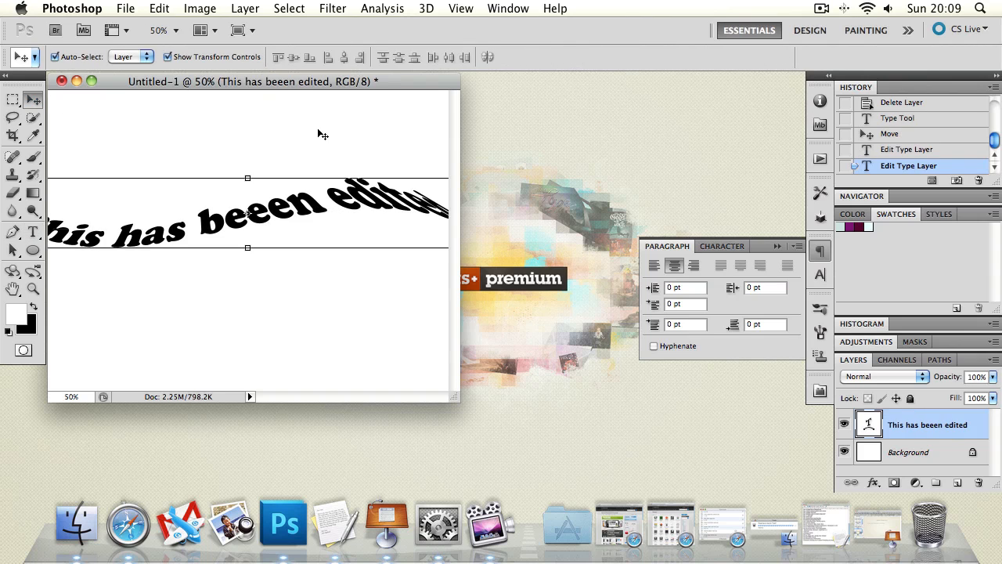
# Delete the warped text layer and add a new text layer reading "This sentence is mispellt".
pyautogui.moveTo(357, 88); pyautogui.dragTo(465, 98)
pyautogui.press('Delete')
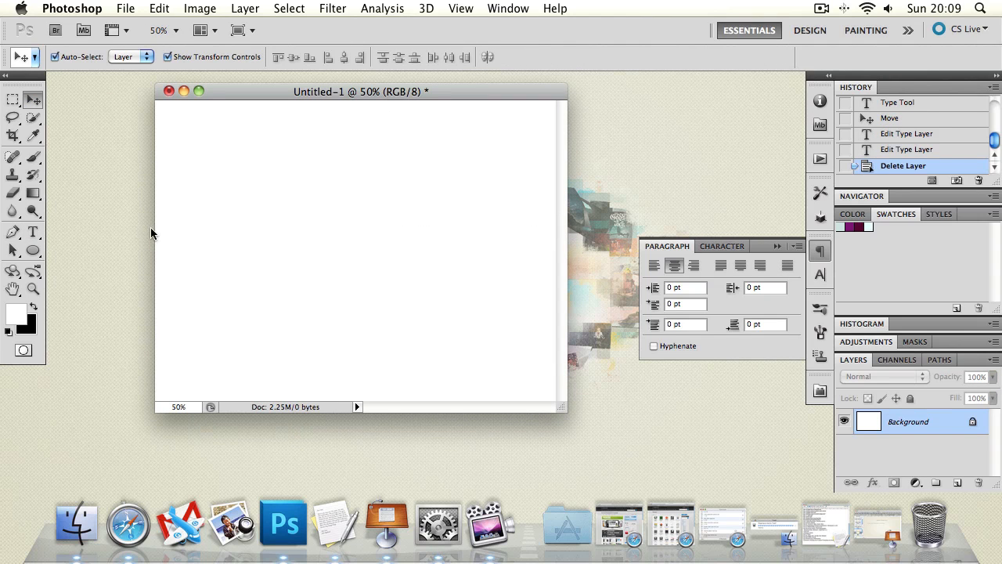
pyautogui.click(32, 232)
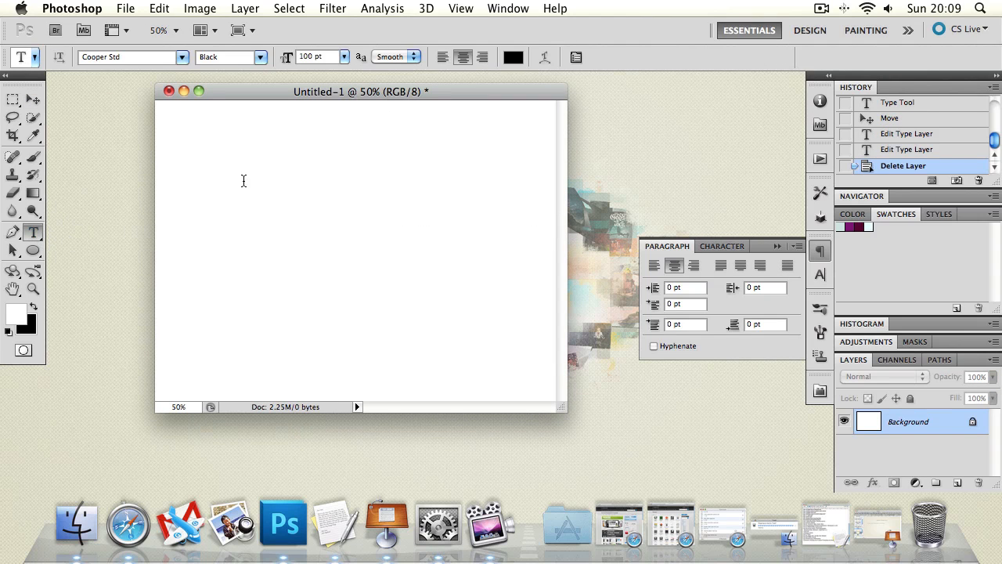
pyautogui.click(244, 181)
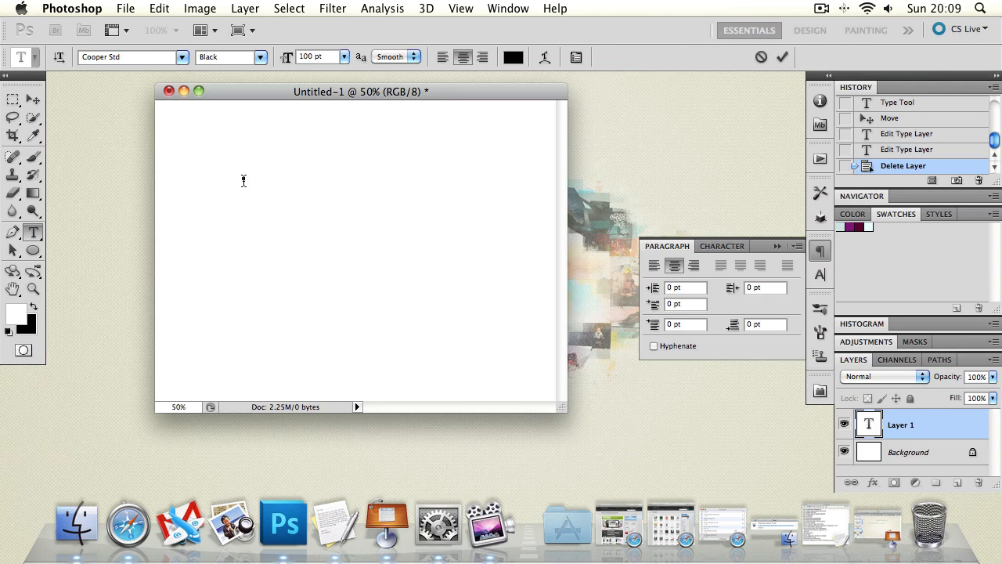
pyautogui.write('This sentence i ')
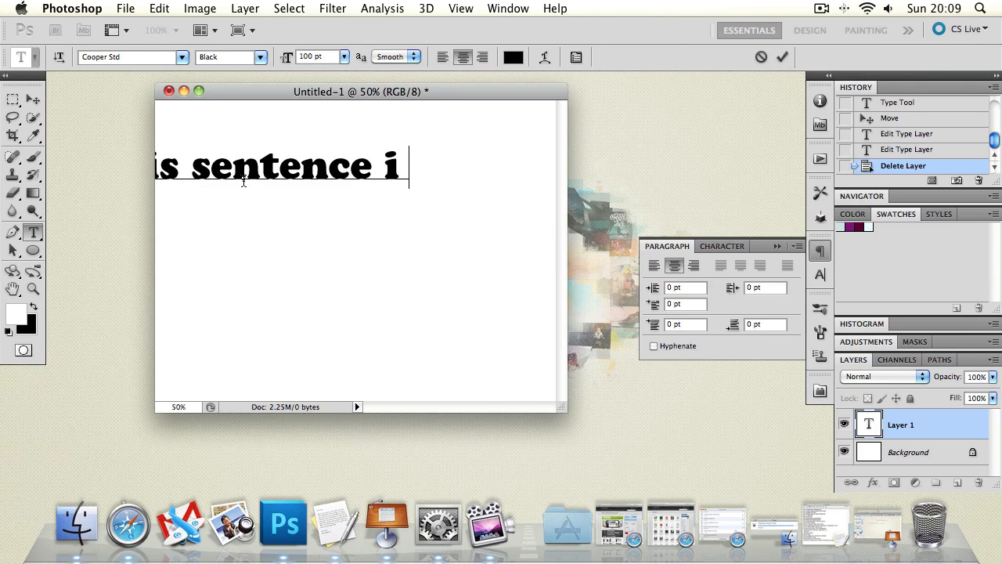
pyautogui.write('s mispelled')
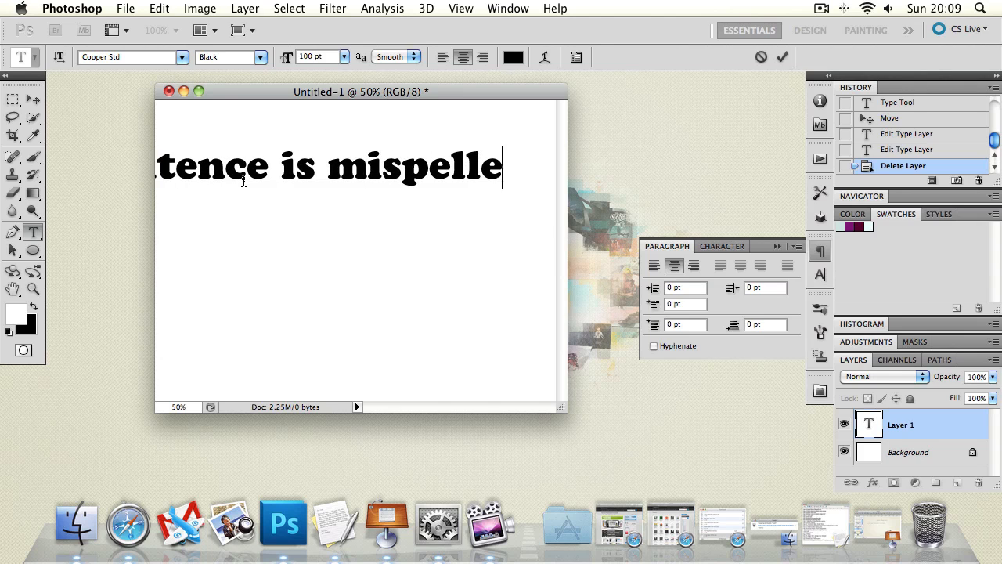
pyautogui.press('BackSpace')
pyautogui.press('BackSpace')
pyautogui.press('BackSpace')
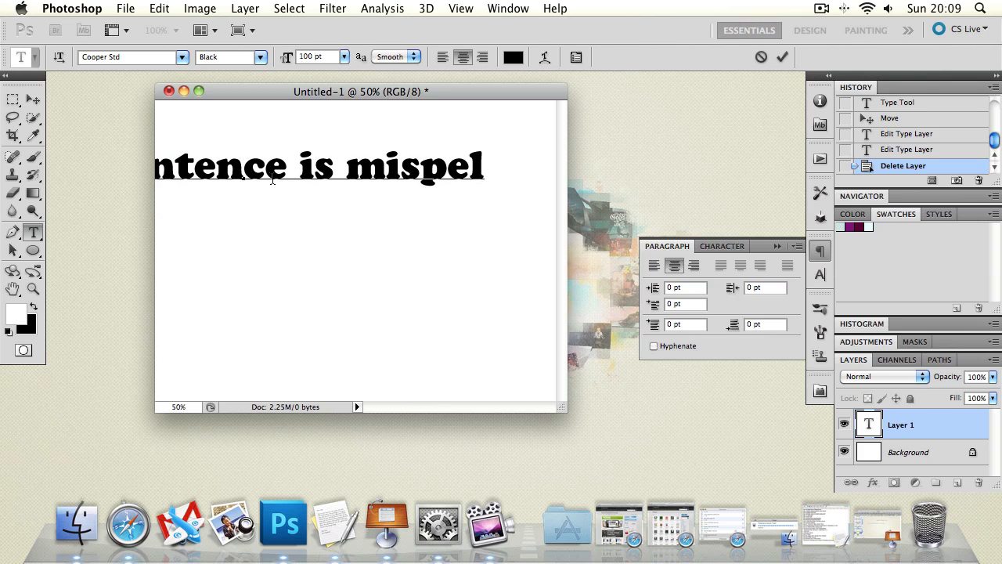
pyautogui.write('lt')
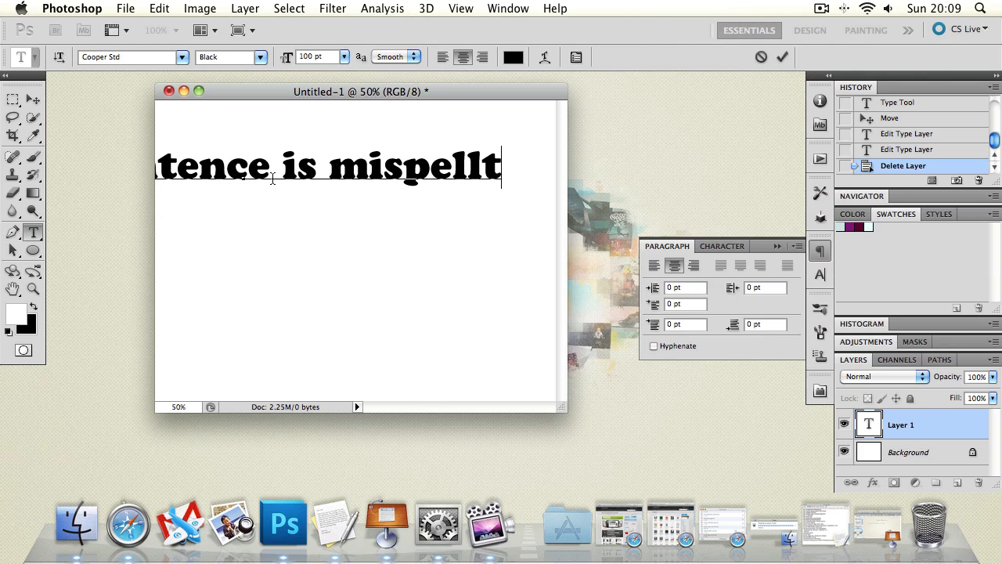
# Move the sentence down to mid-canvas and run Check Spelling on it, closing the check without accepting a suggestion.
pyautogui.click(33, 100)
pyautogui.moveTo(243, 163); pyautogui.dragTo(253, 238)
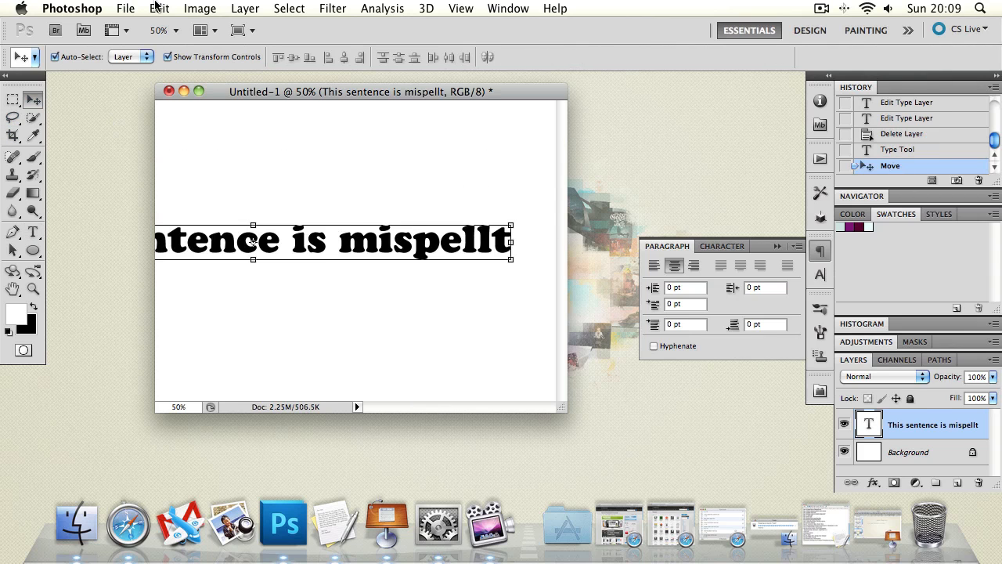
pyautogui.click(159, 8)
pyautogui.click(188, 220)
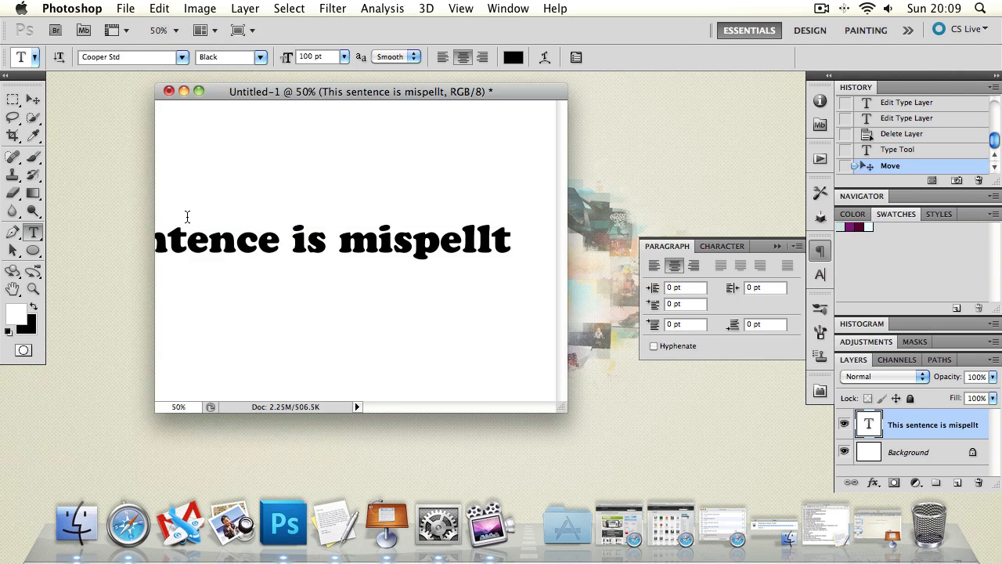
pyautogui.moveTo(453, 129); pyautogui.dragTo(272, 113)
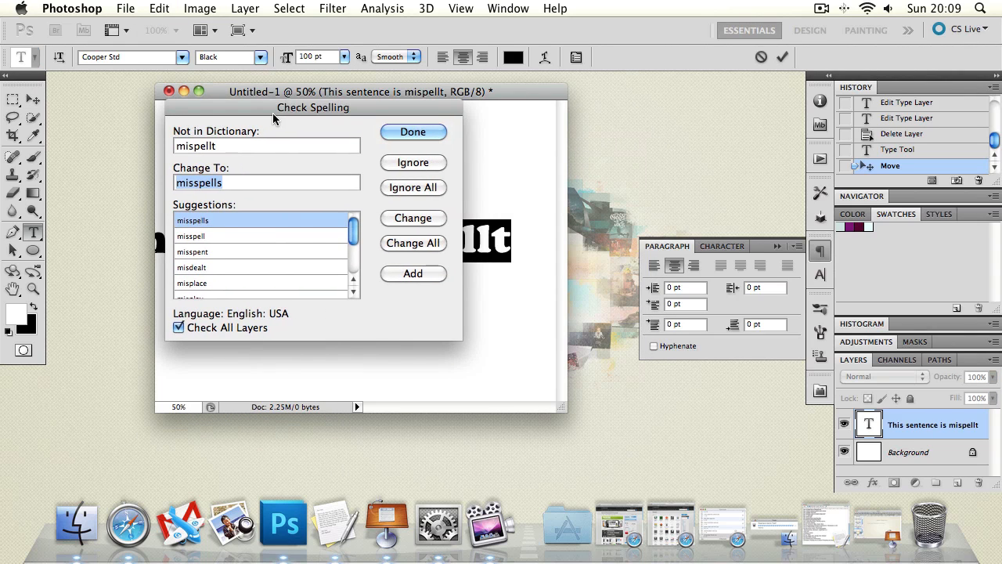
pyautogui.click(430, 136)
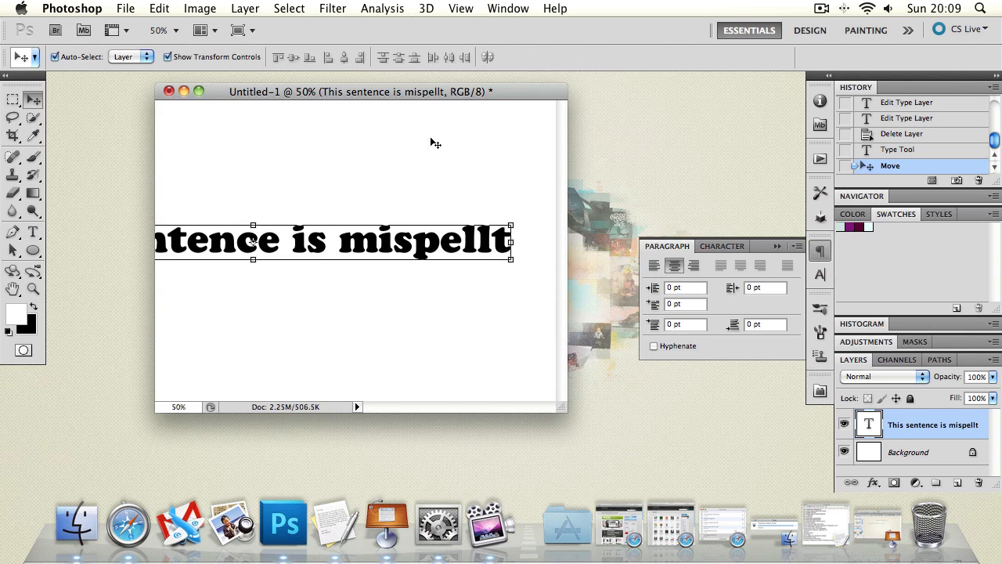
# Display the Character settings to examine the sentence's language option, and switch to the Keynote presentation.
pyautogui.click(697, 247)
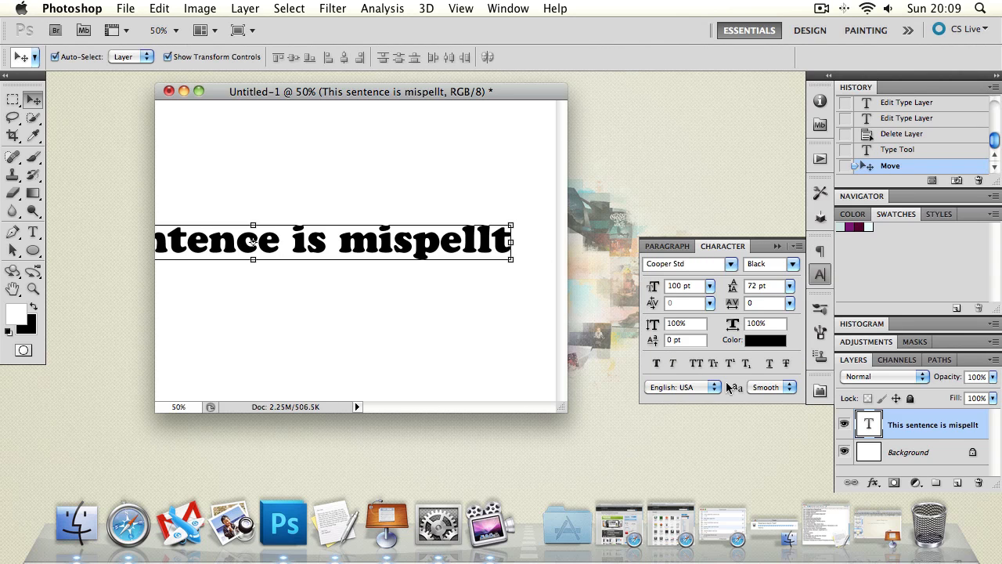
pyautogui.click(386, 523)
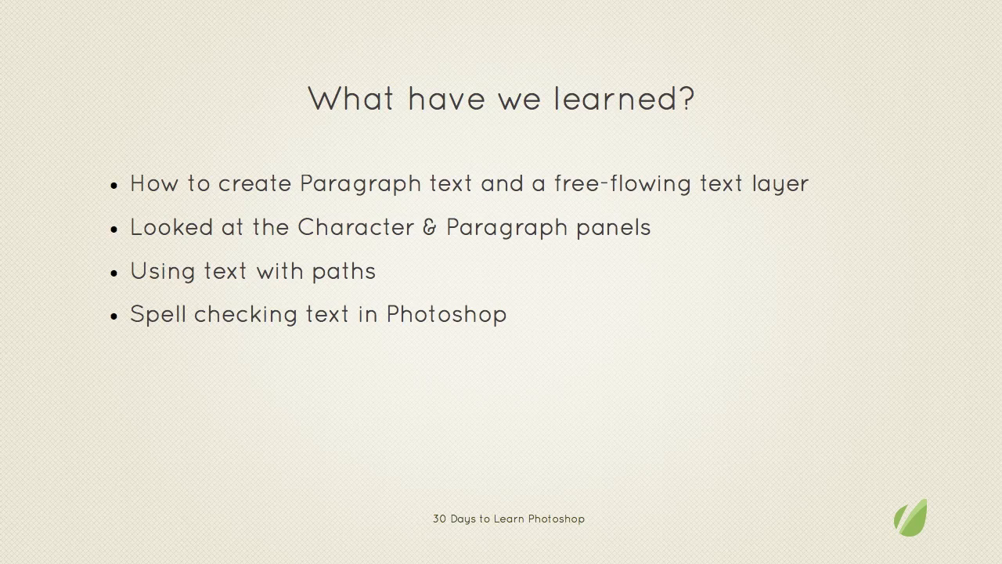